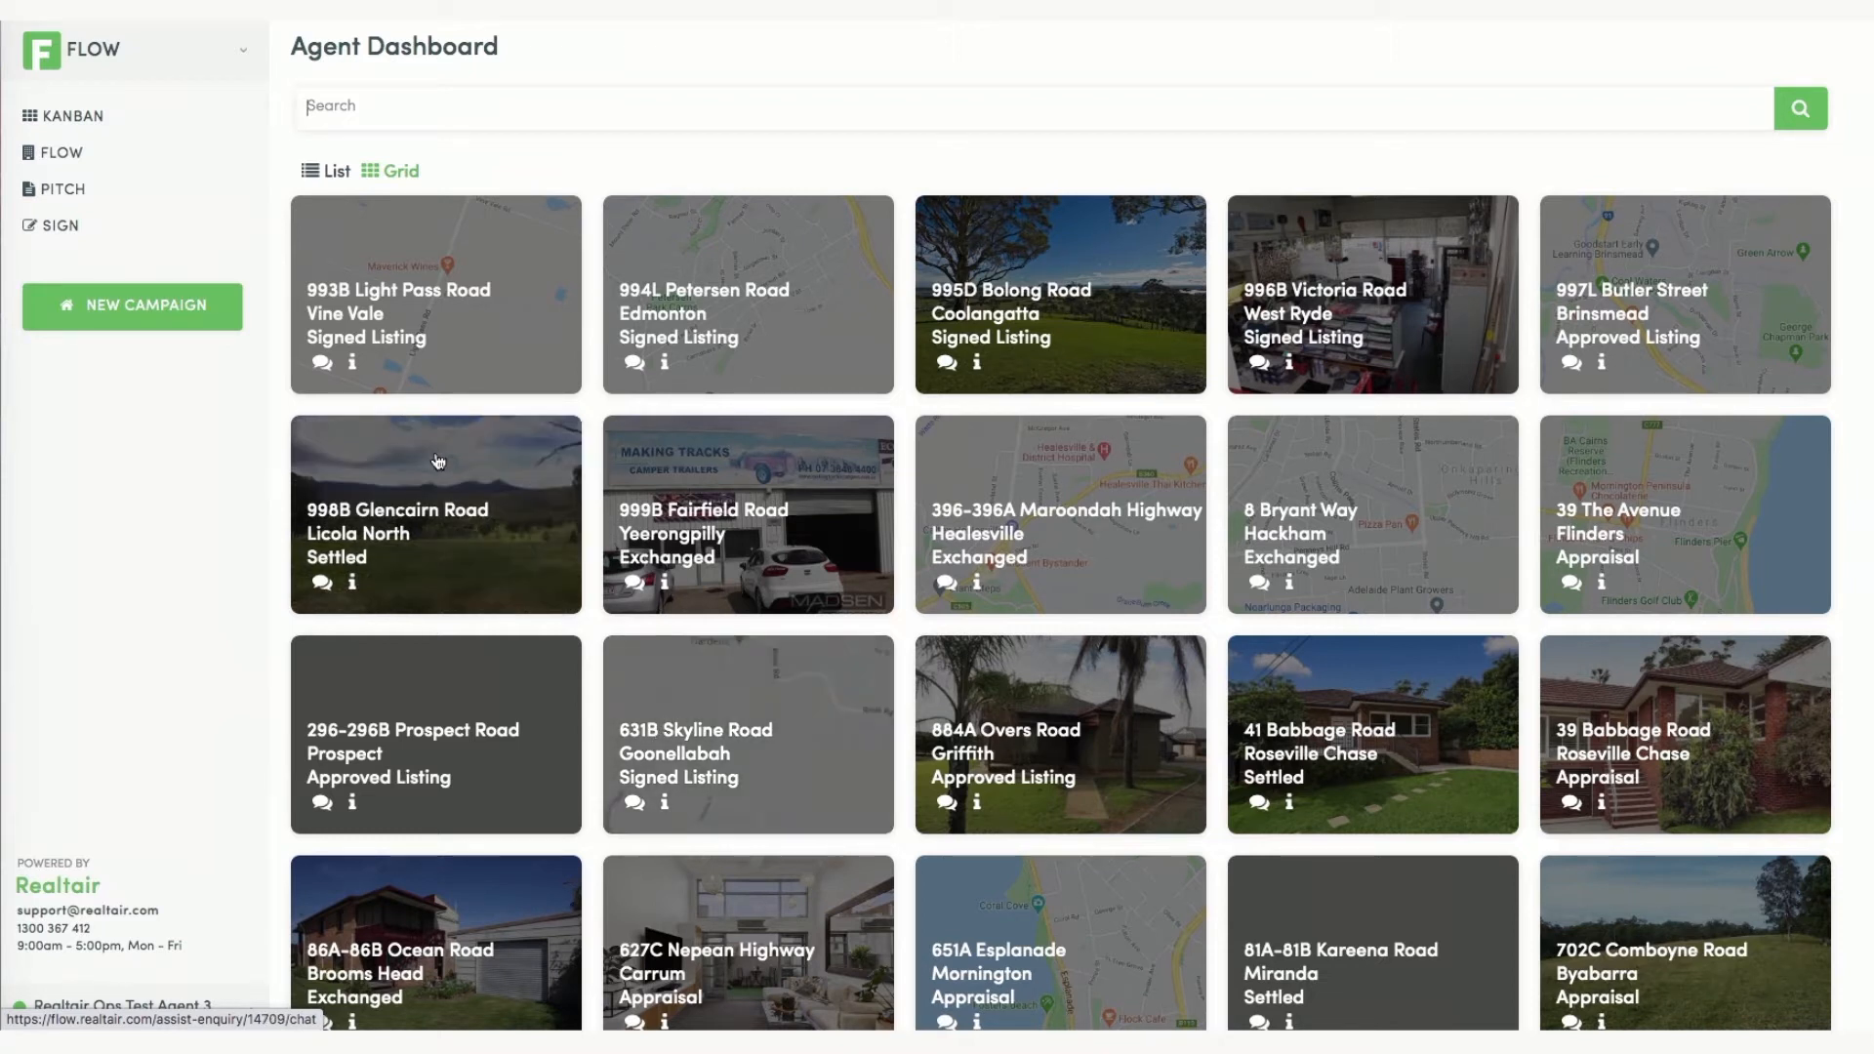
click(116, 322)
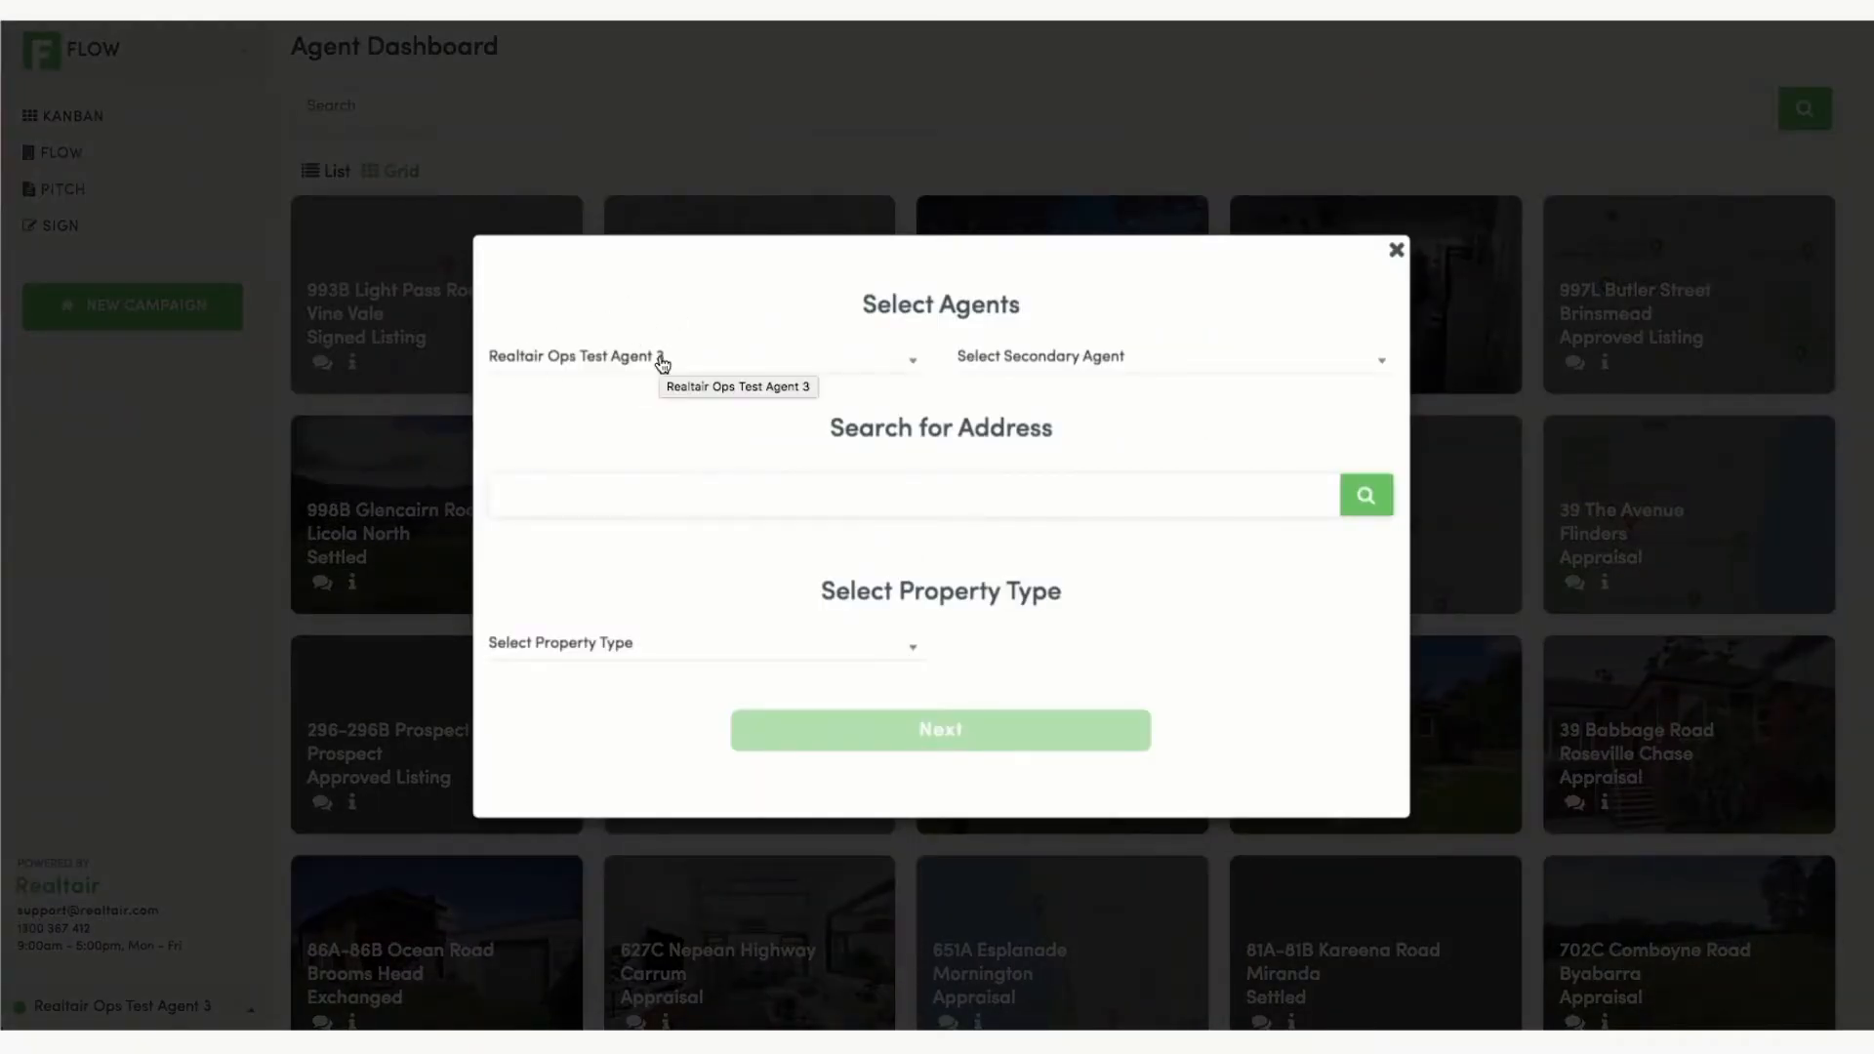
click(657, 493)
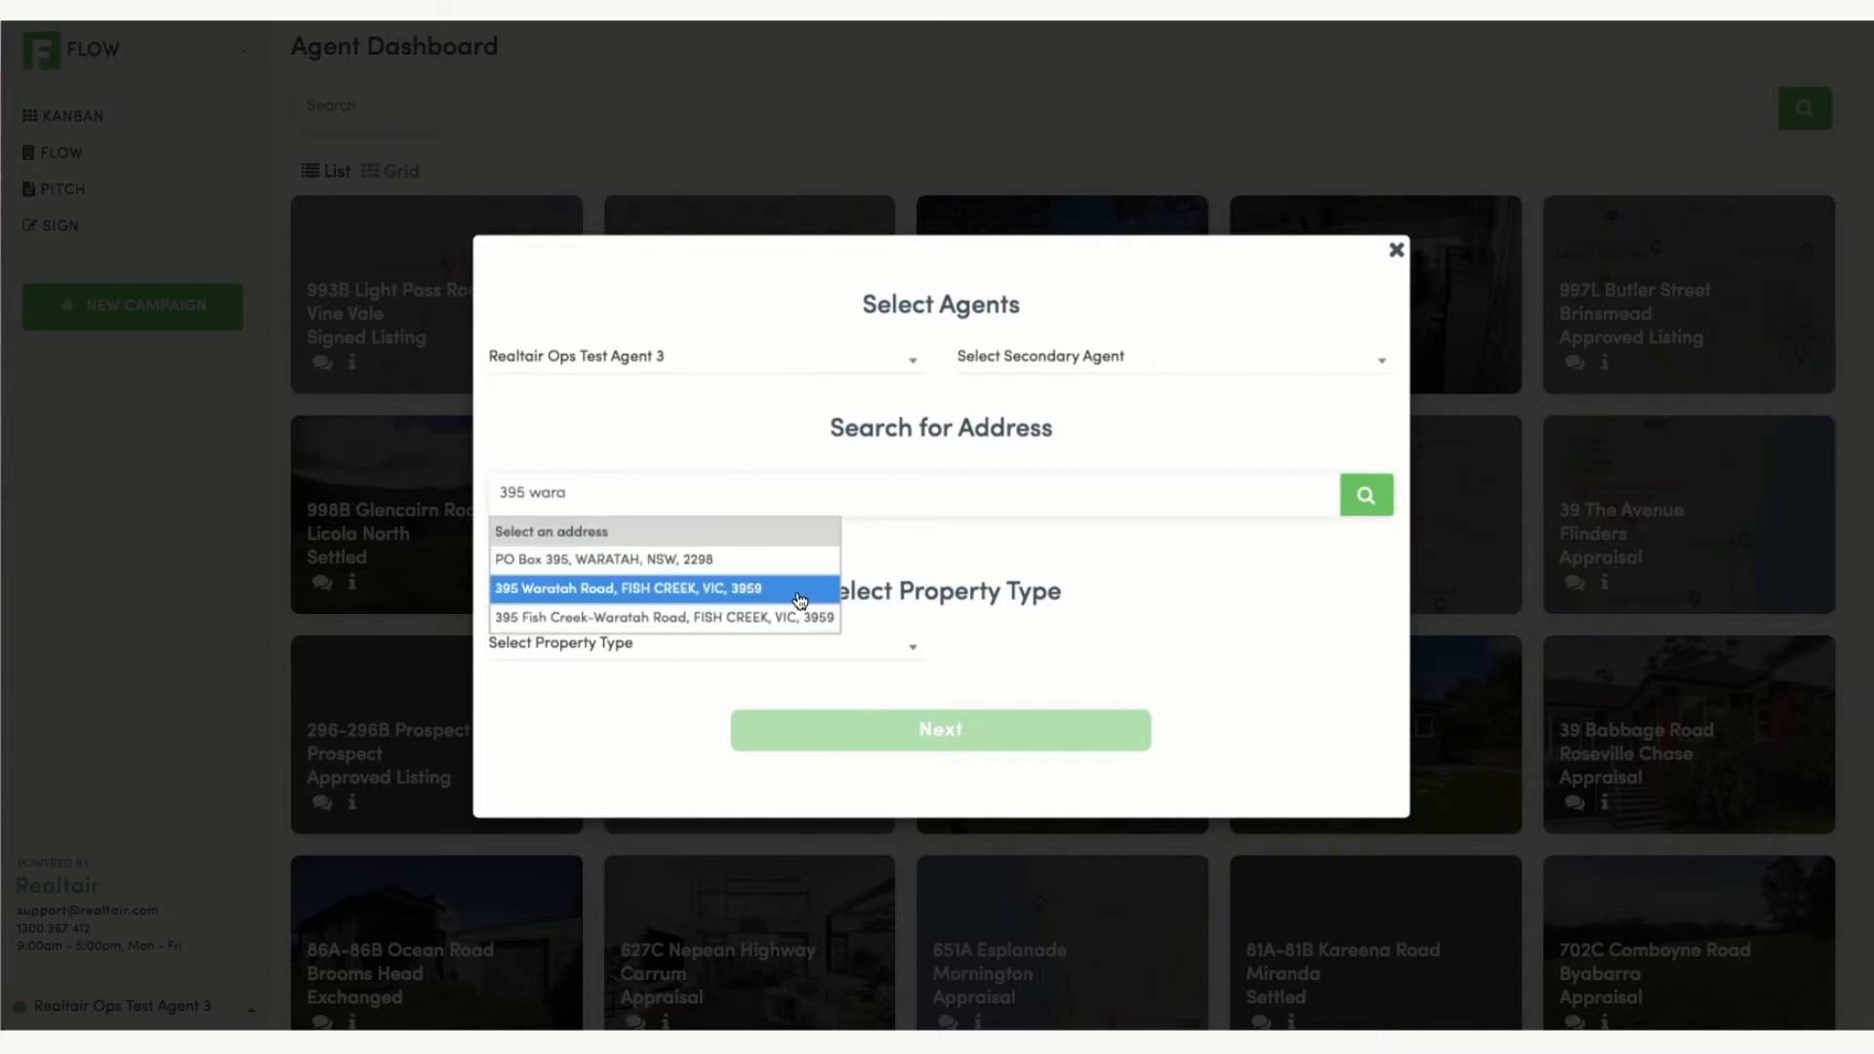
click(801, 589)
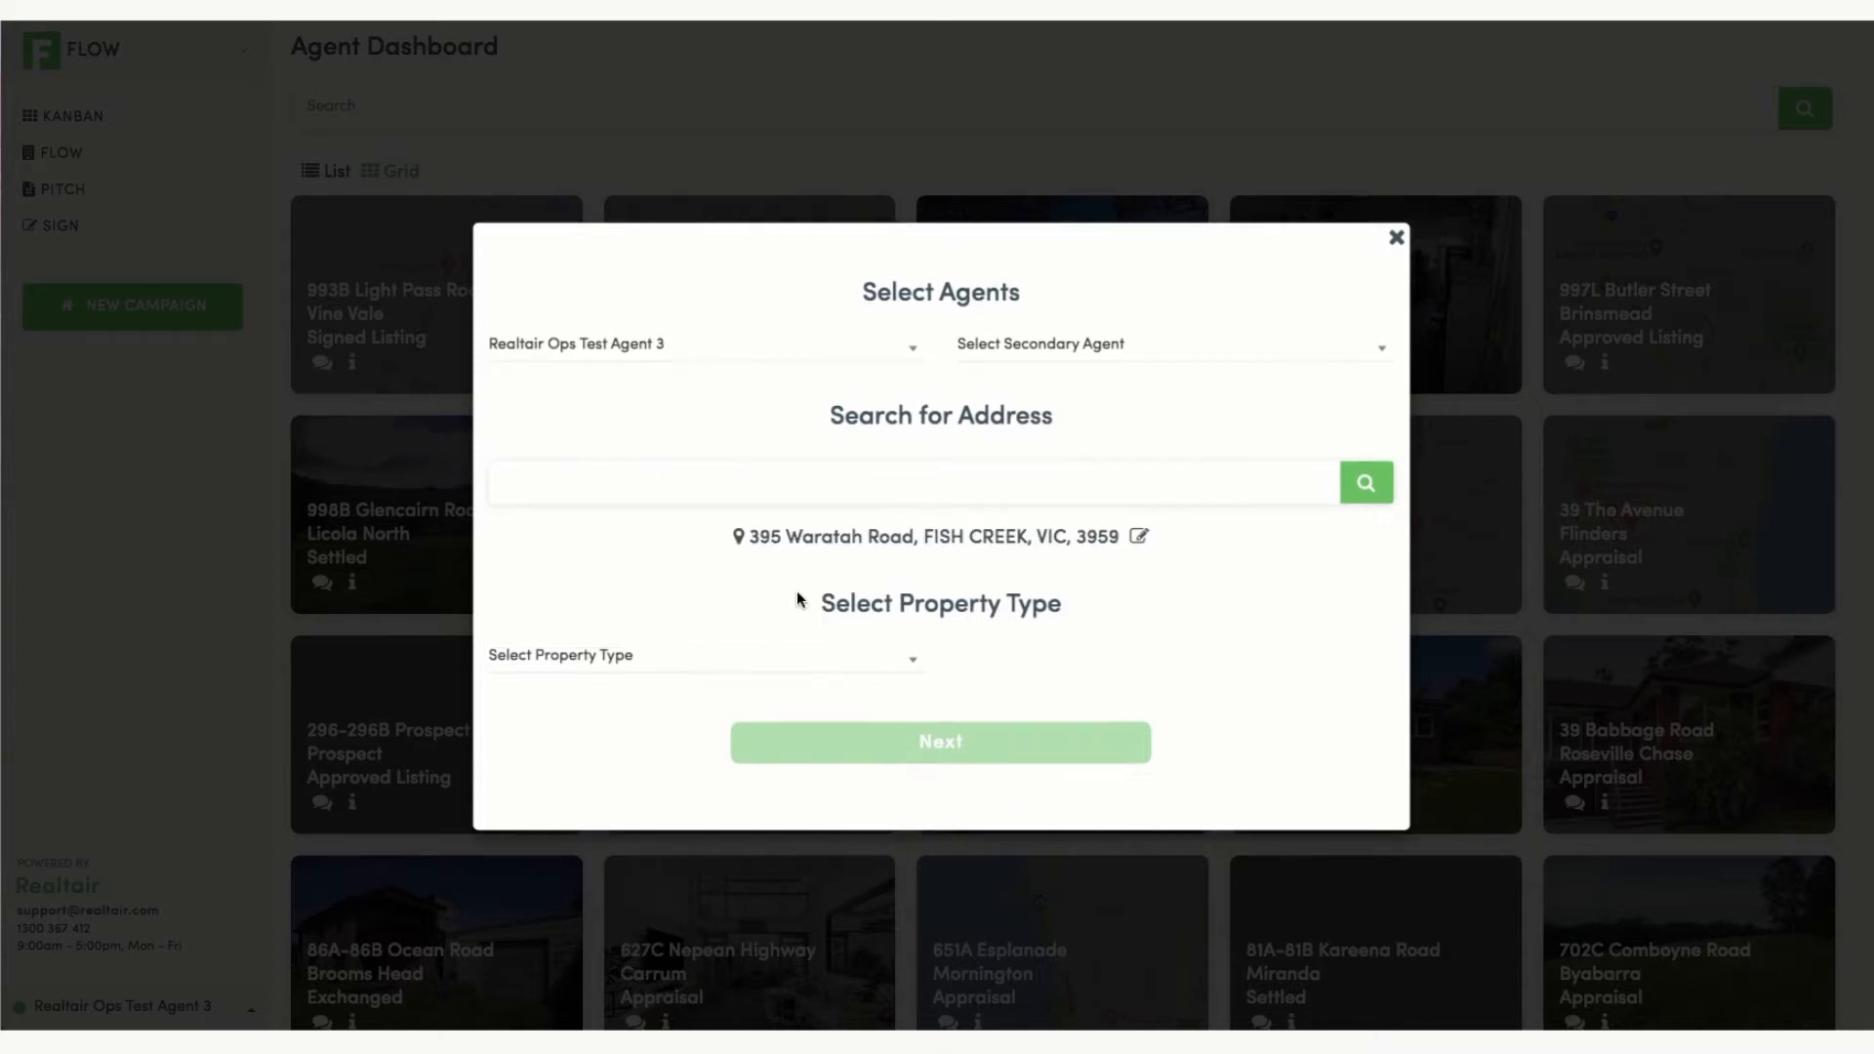
click(710, 650)
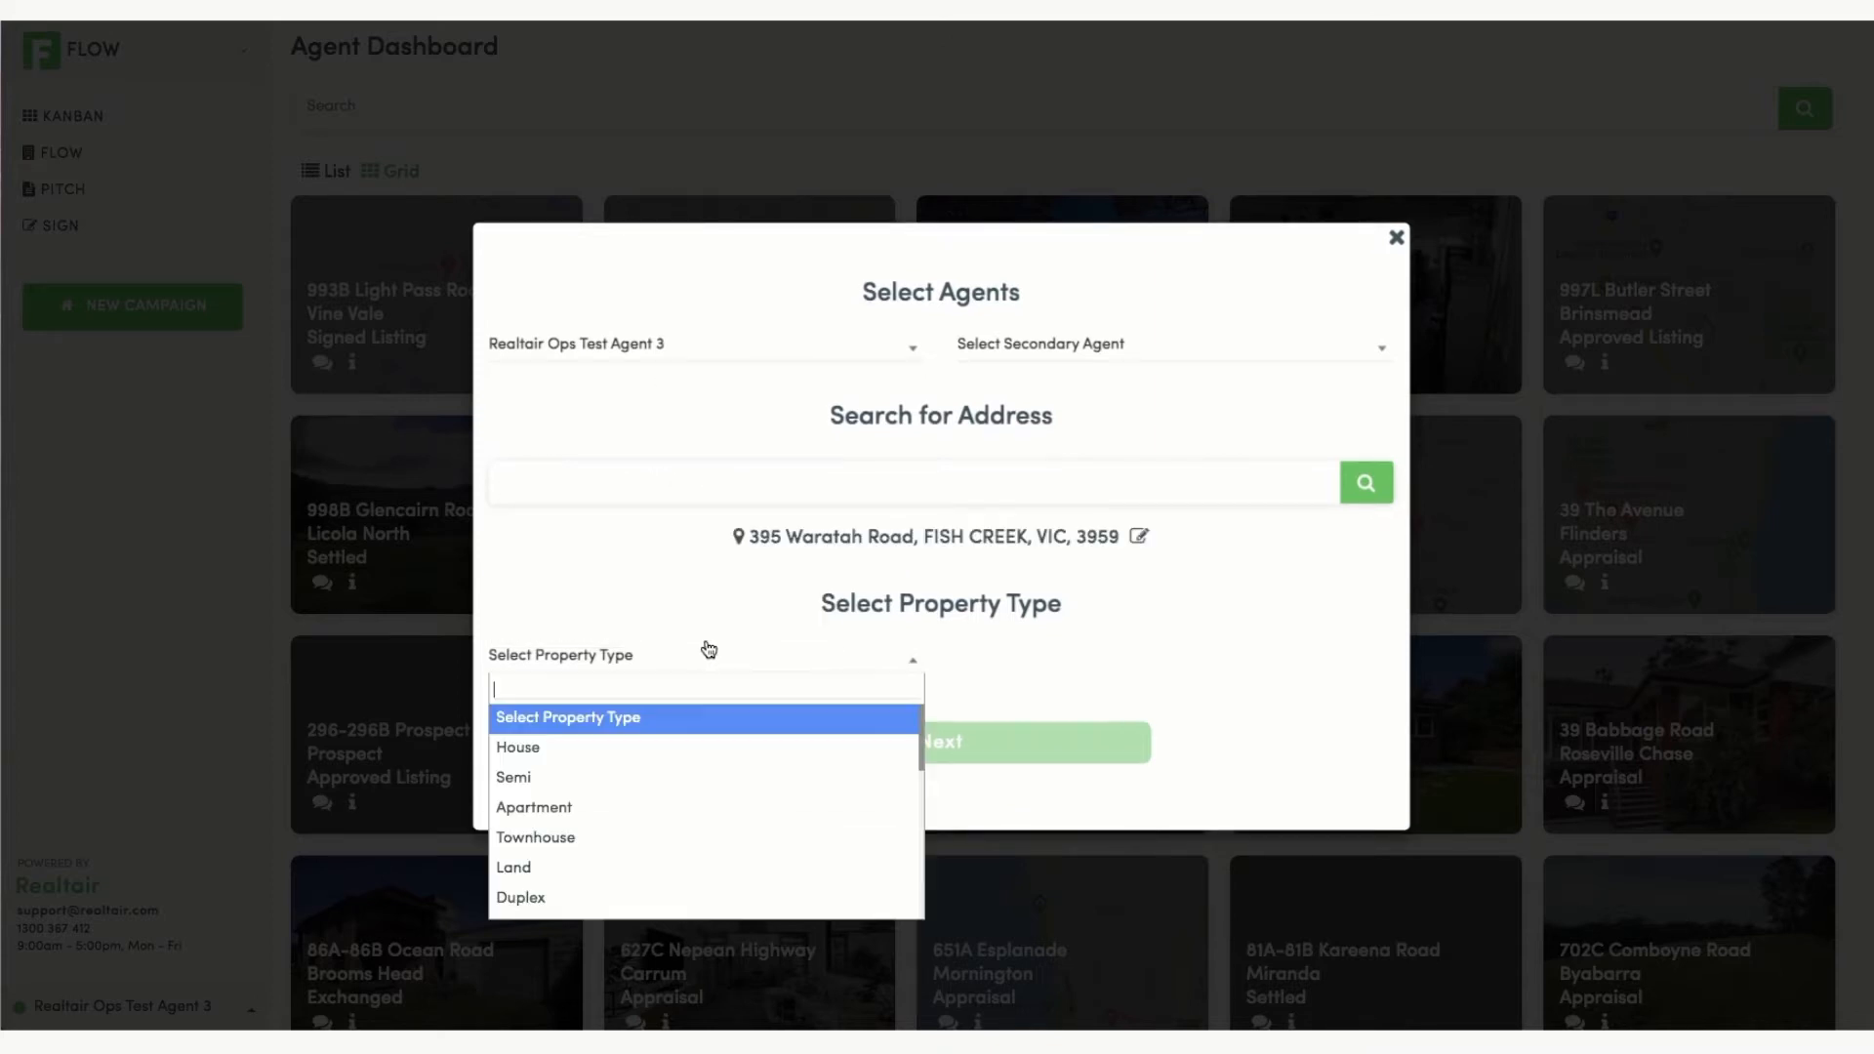
click(641, 747)
click(995, 760)
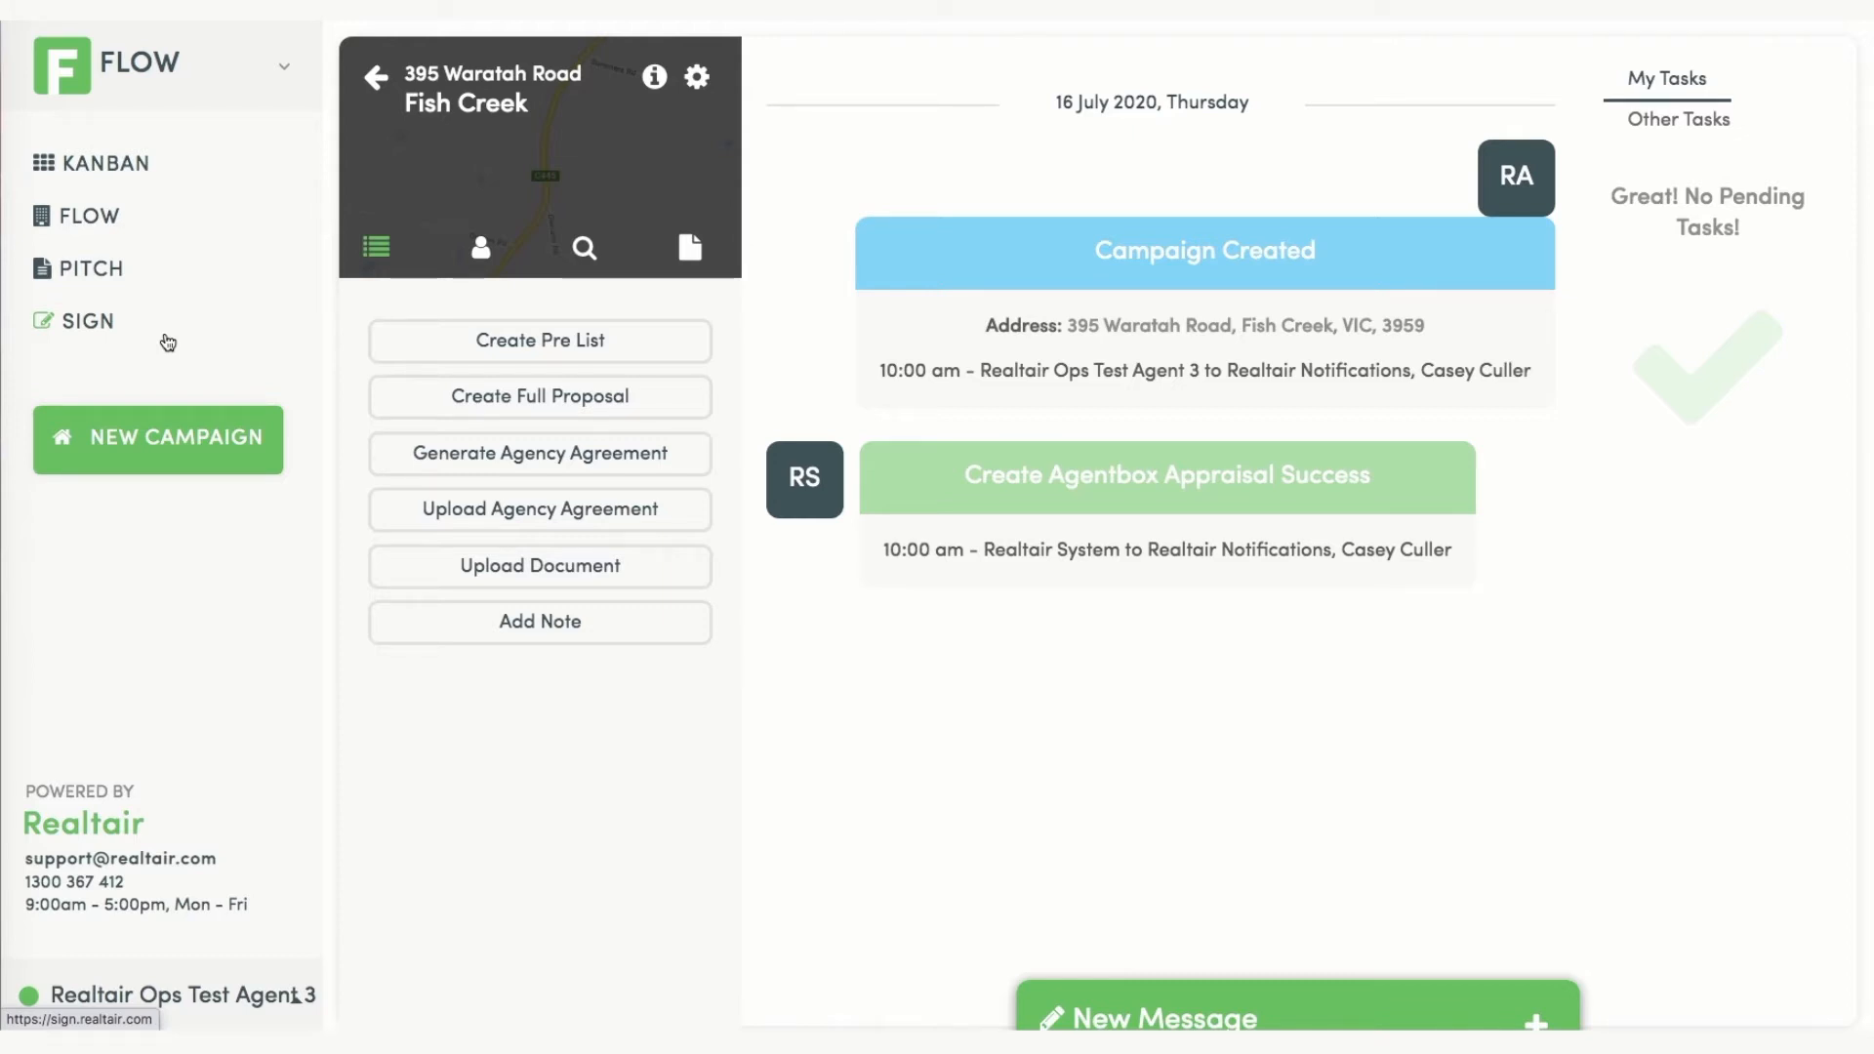
click(168, 342)
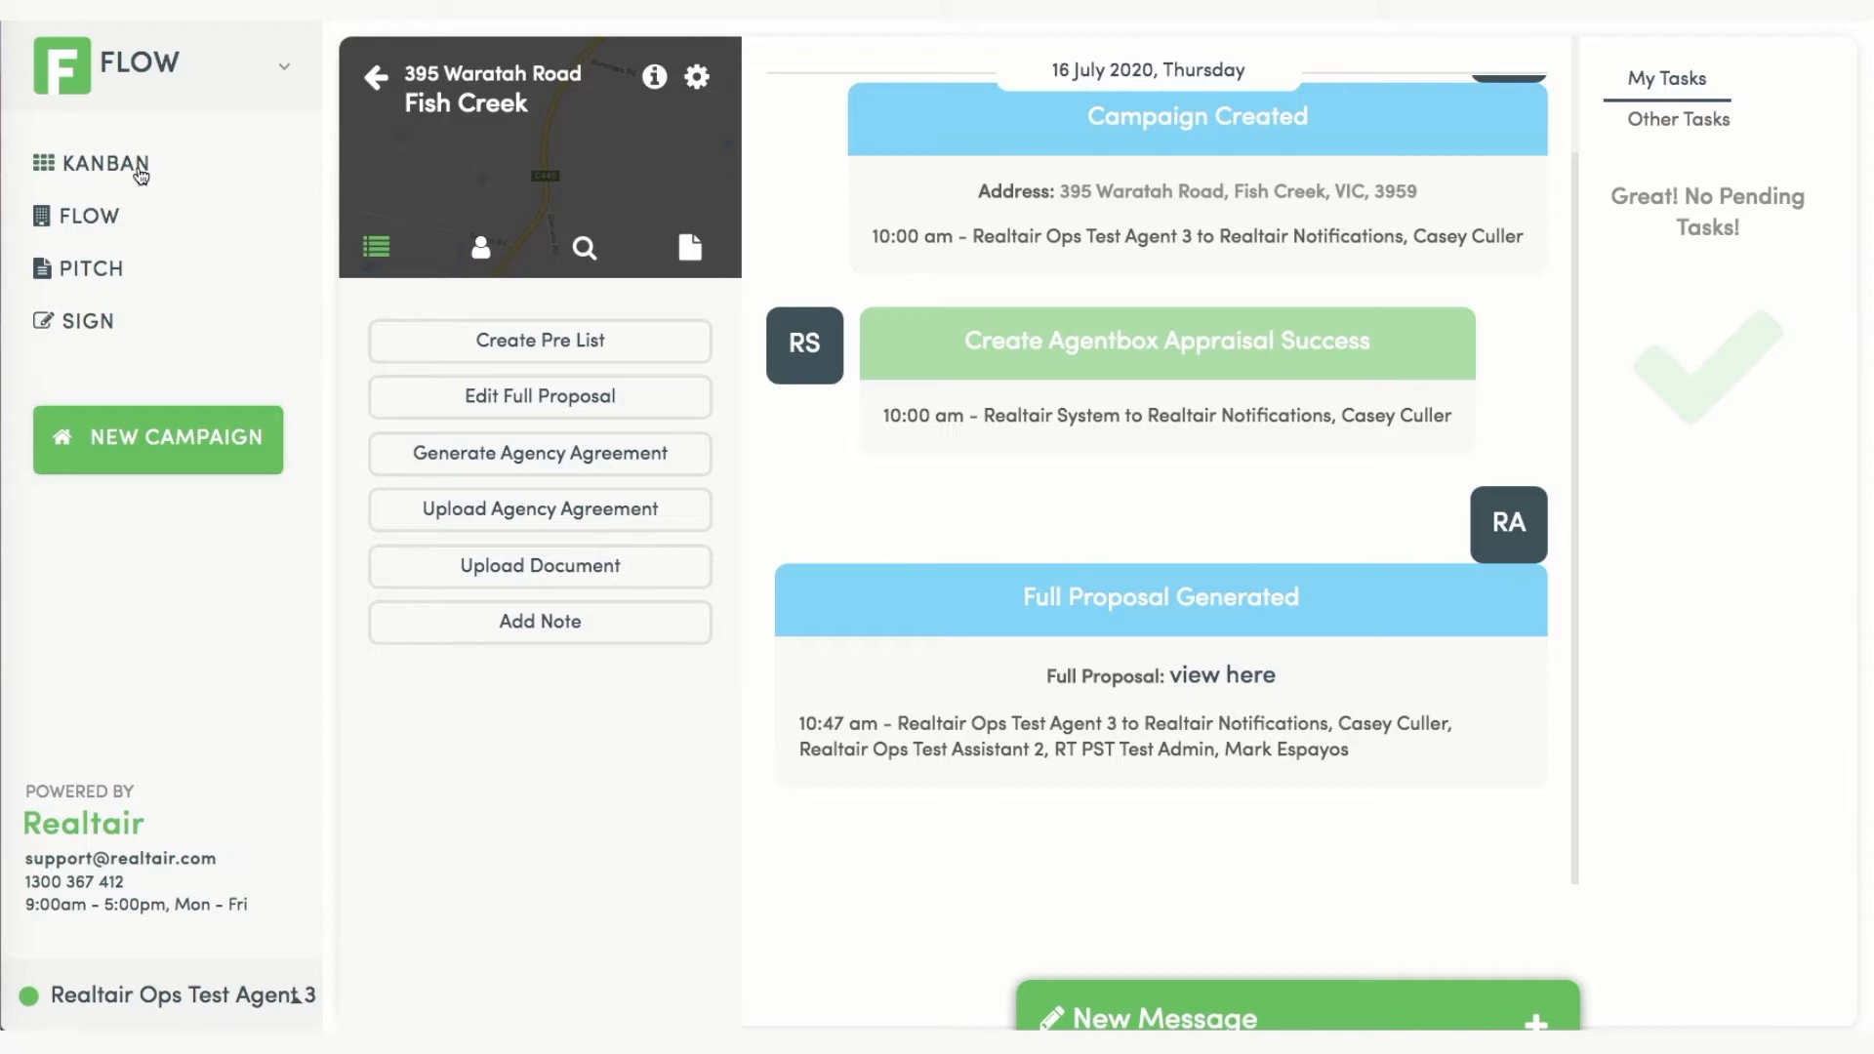
click(80, 282)
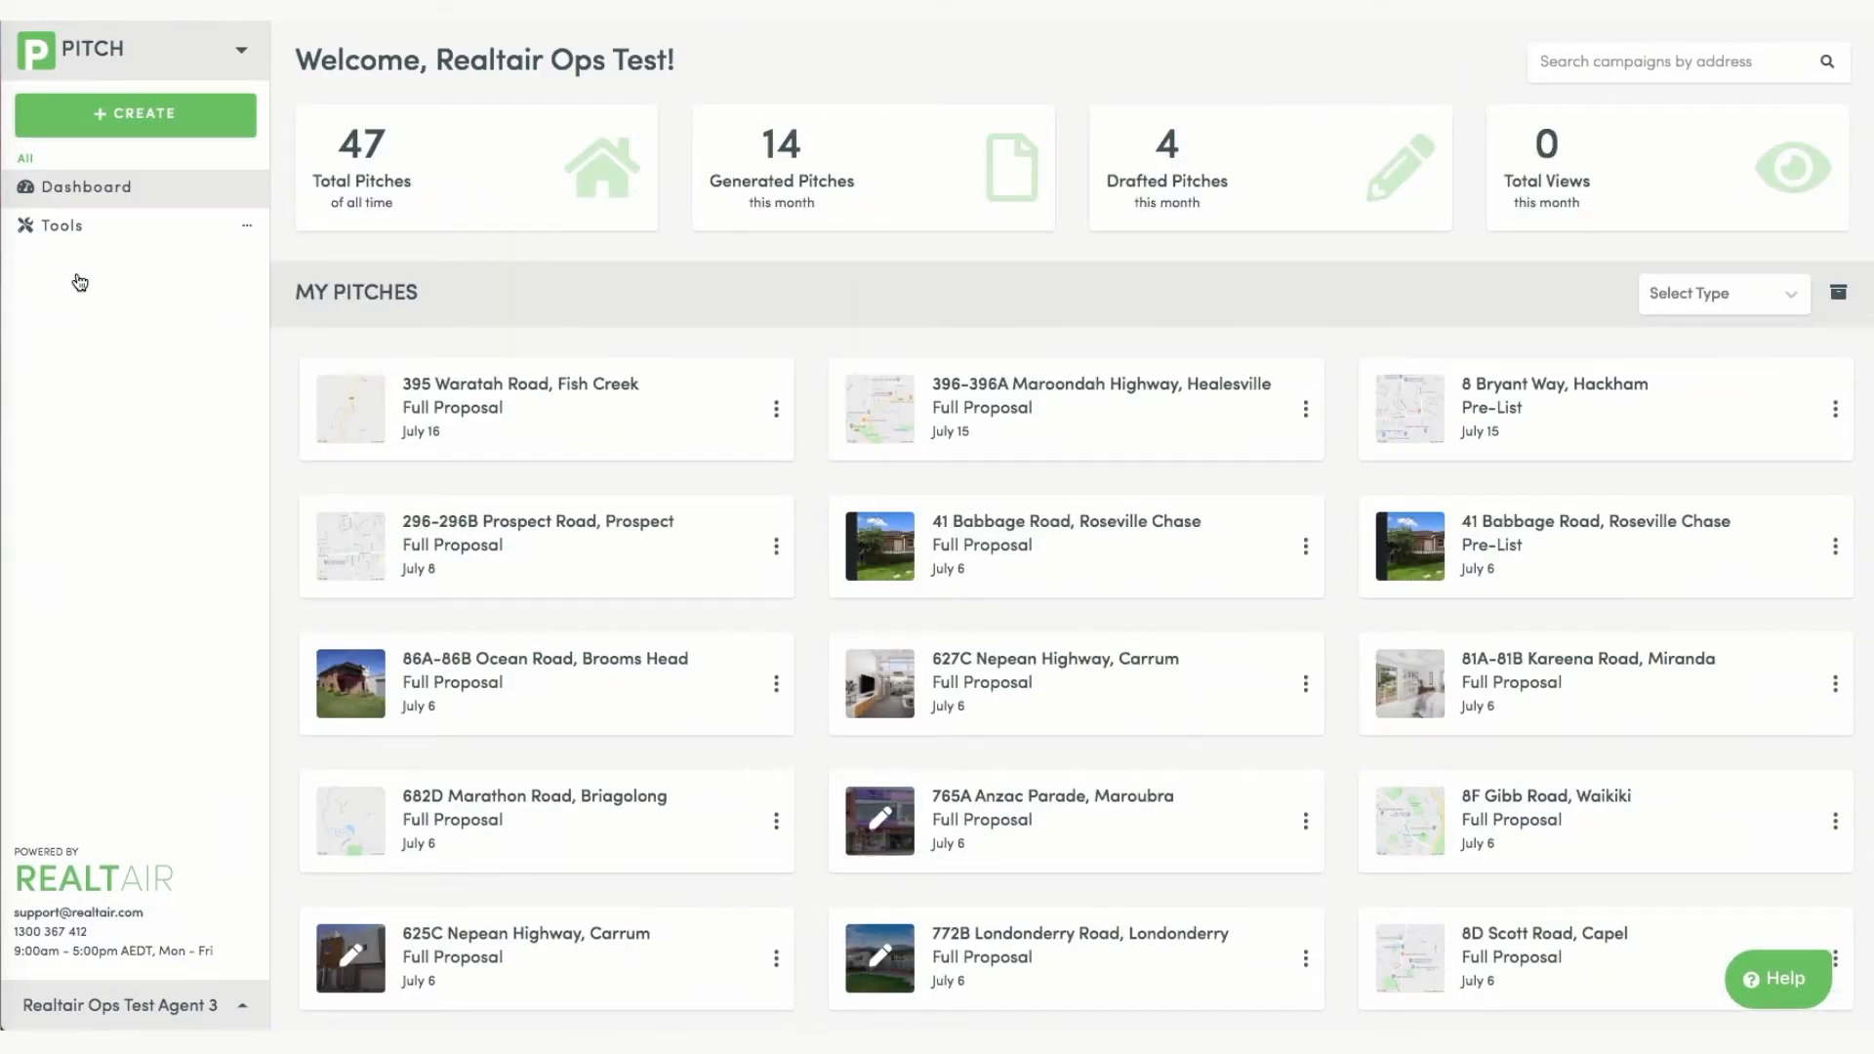
click(776, 409)
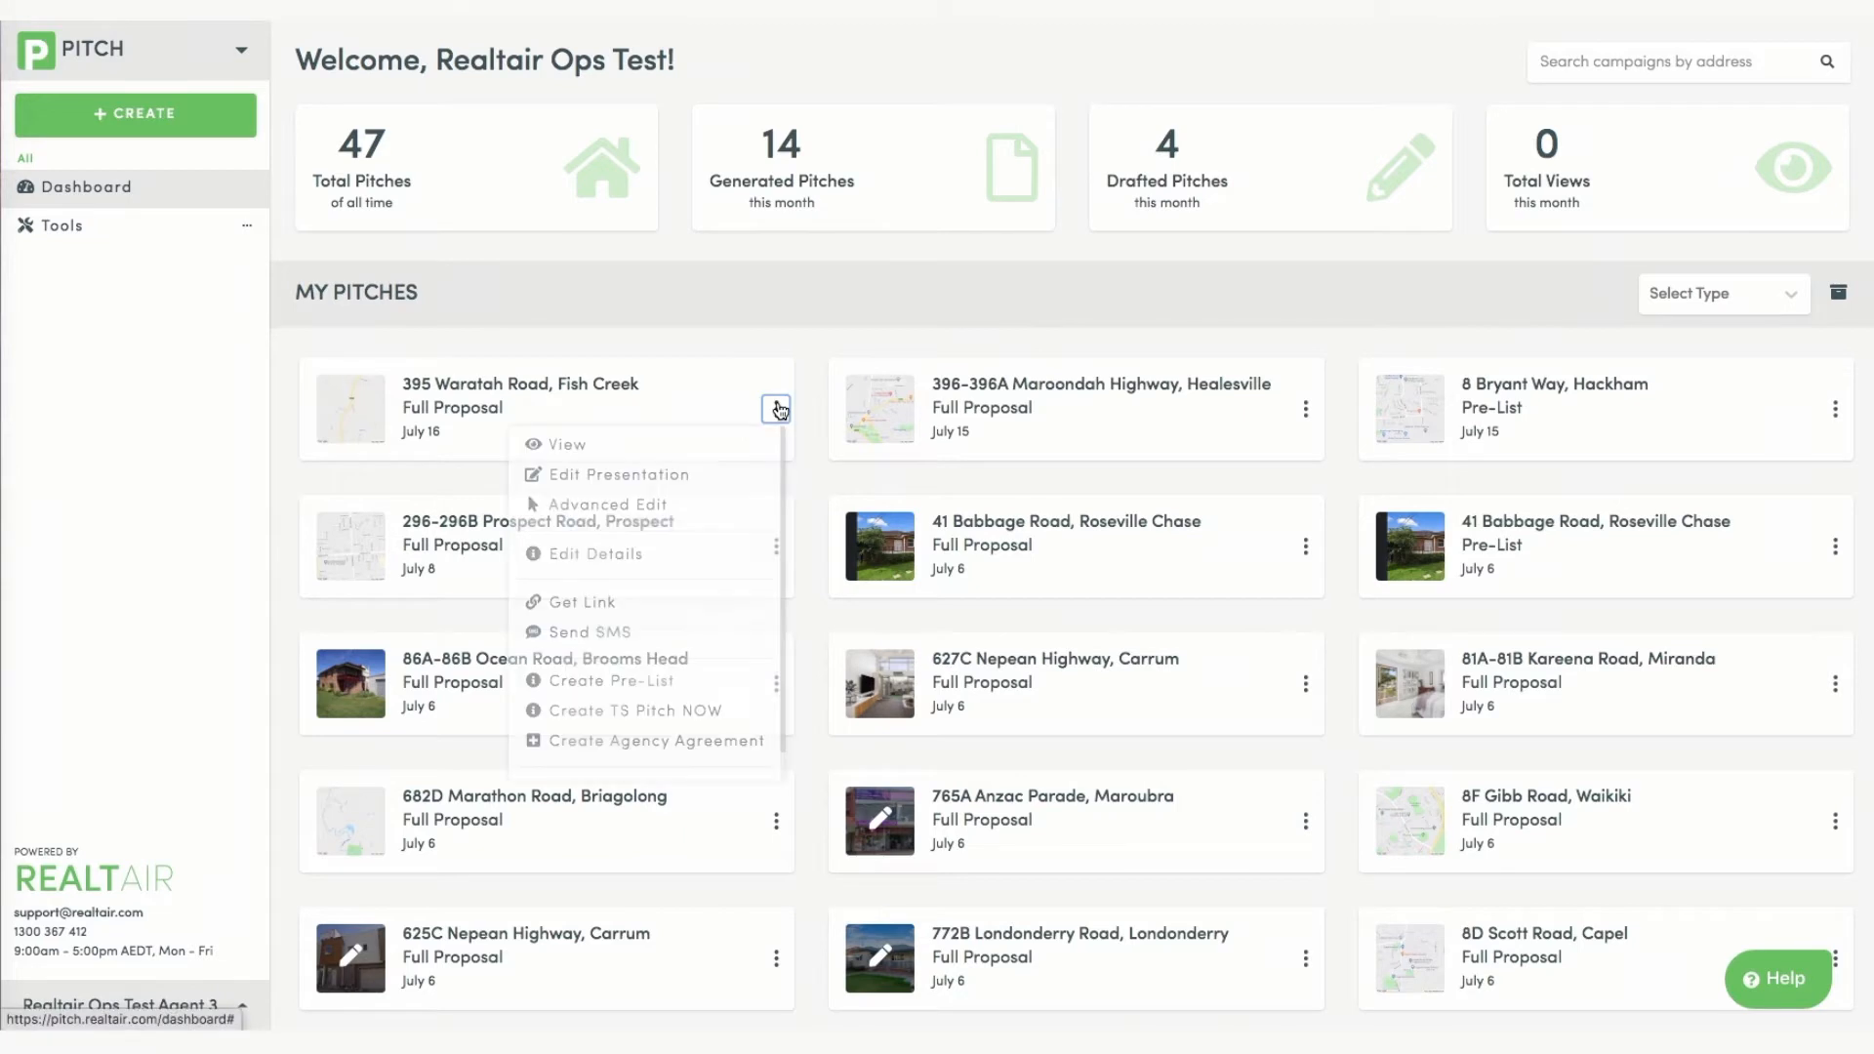
click(699, 742)
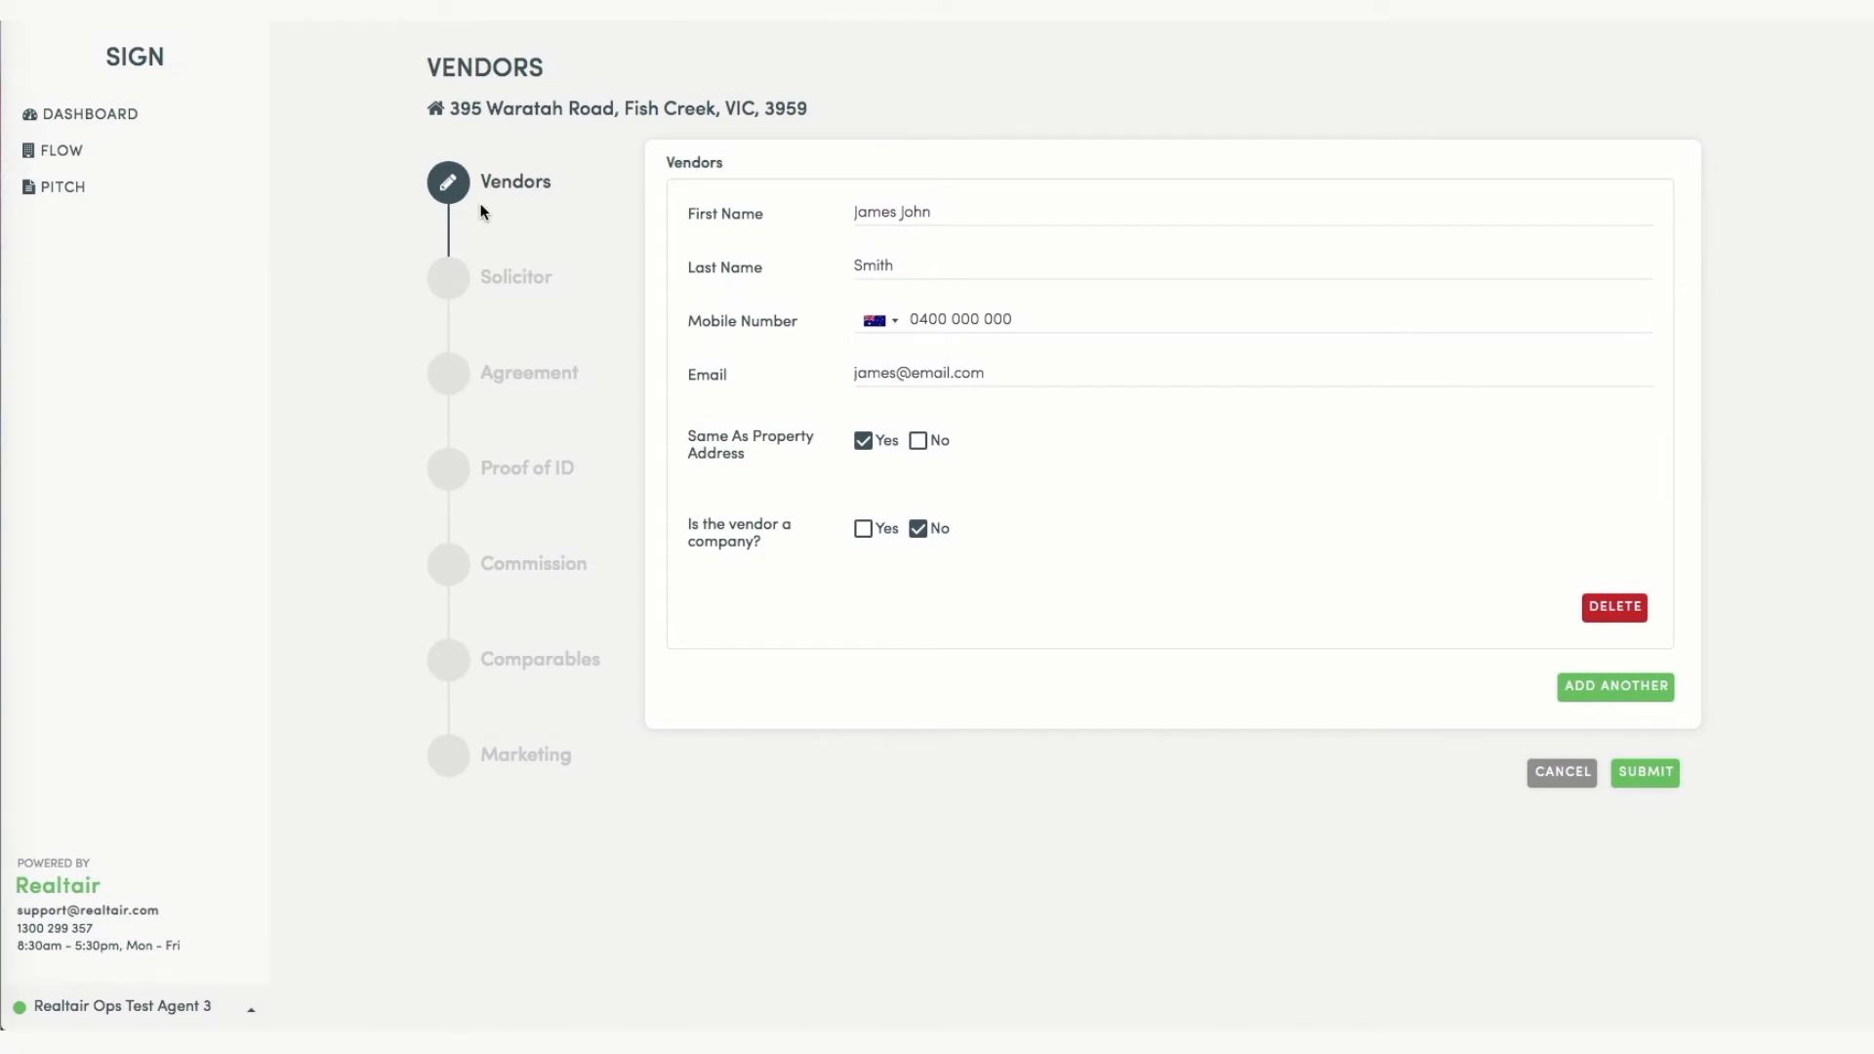
click(1645, 772)
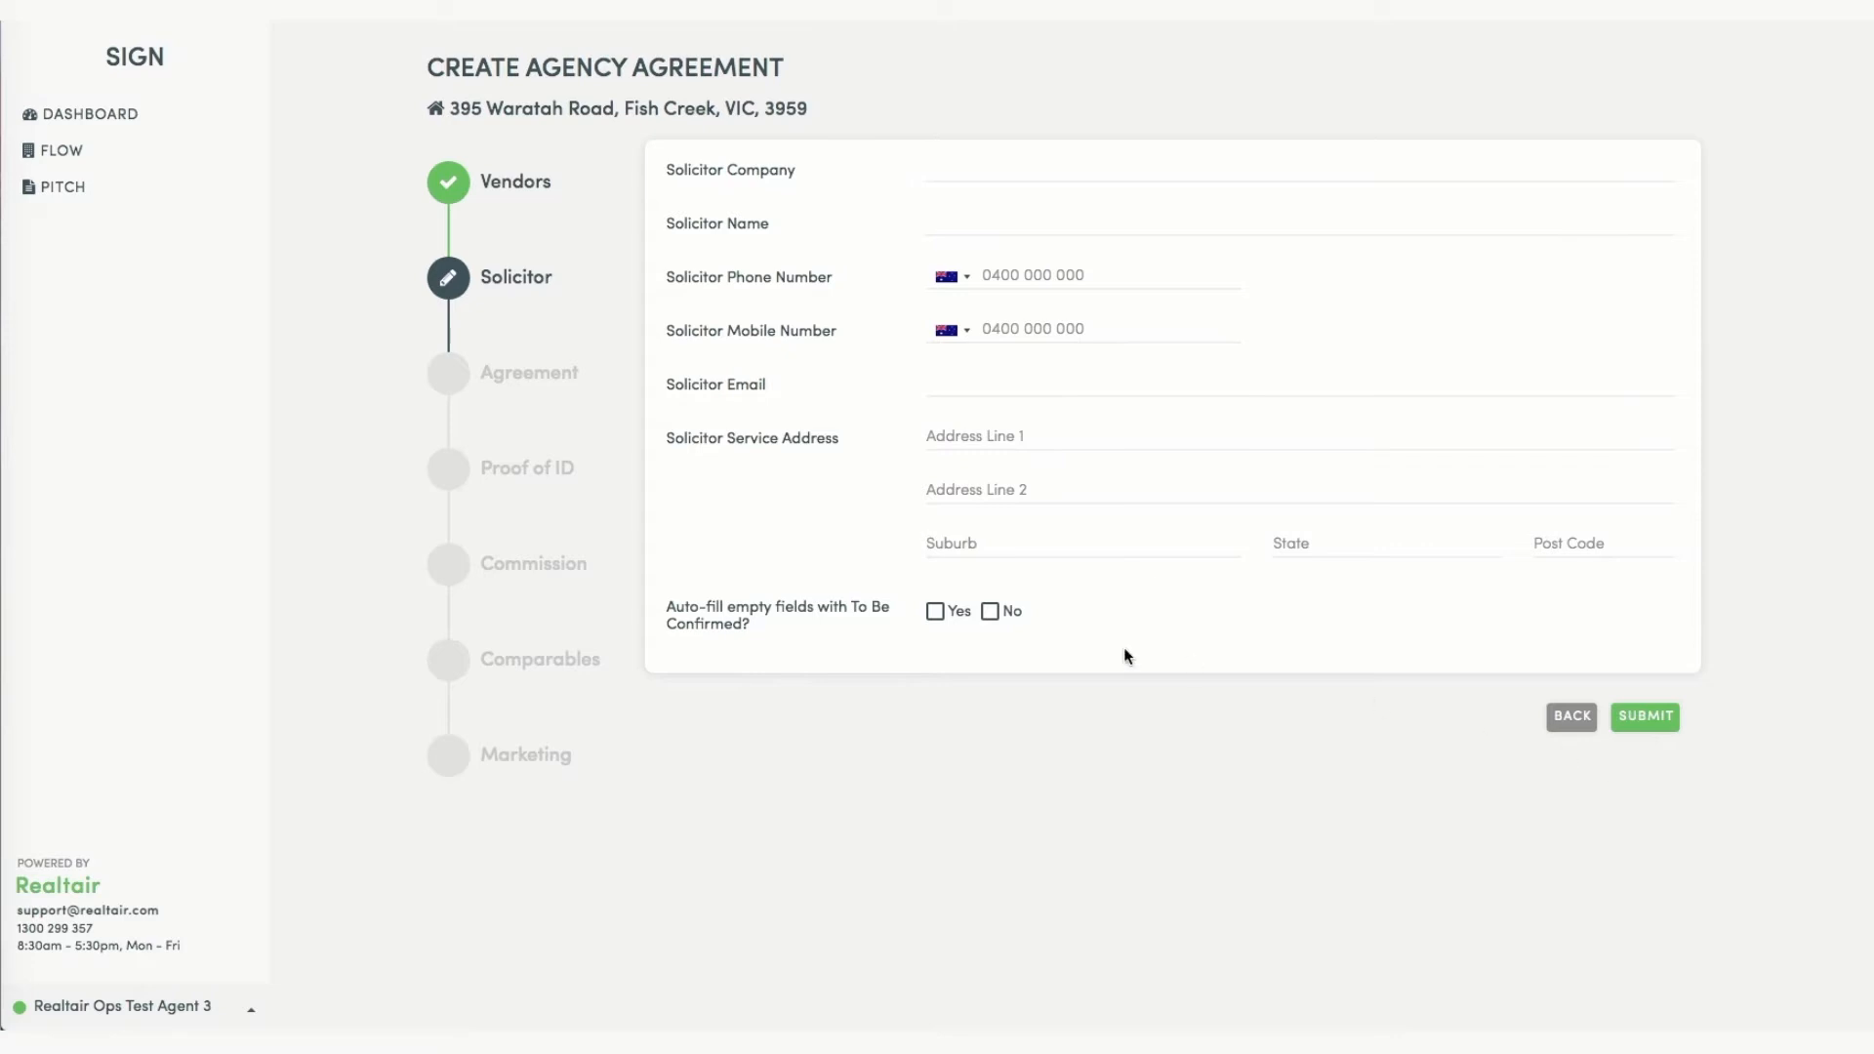
Set 'Auto-fill empty fields with To Be Confirmed' to Yes and submit the Solicitor step.
click(943, 615)
click(1675, 719)
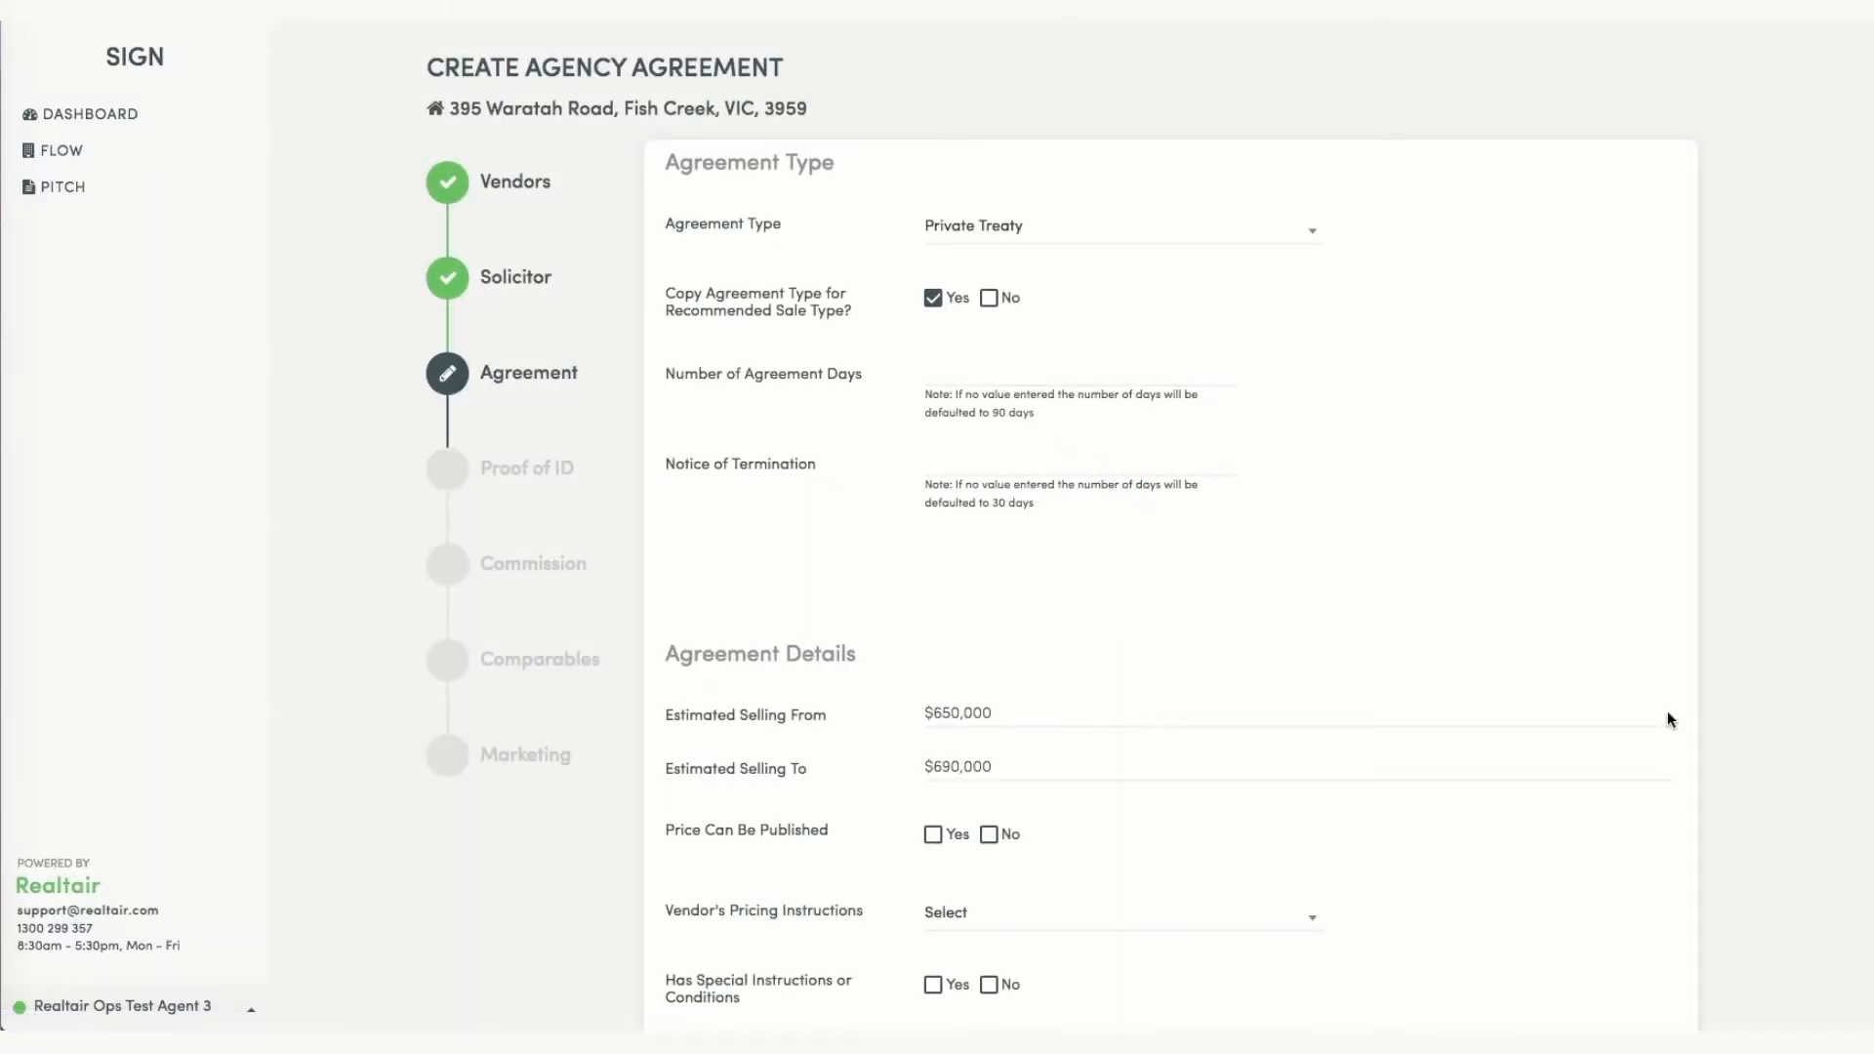
Submit the Agreement with price unpublished, no price indication, no special instructions, tenancy or cooling-off waiver.
scroll(1665, 682, down, 1)
scroll(1689, 683, down, 1)
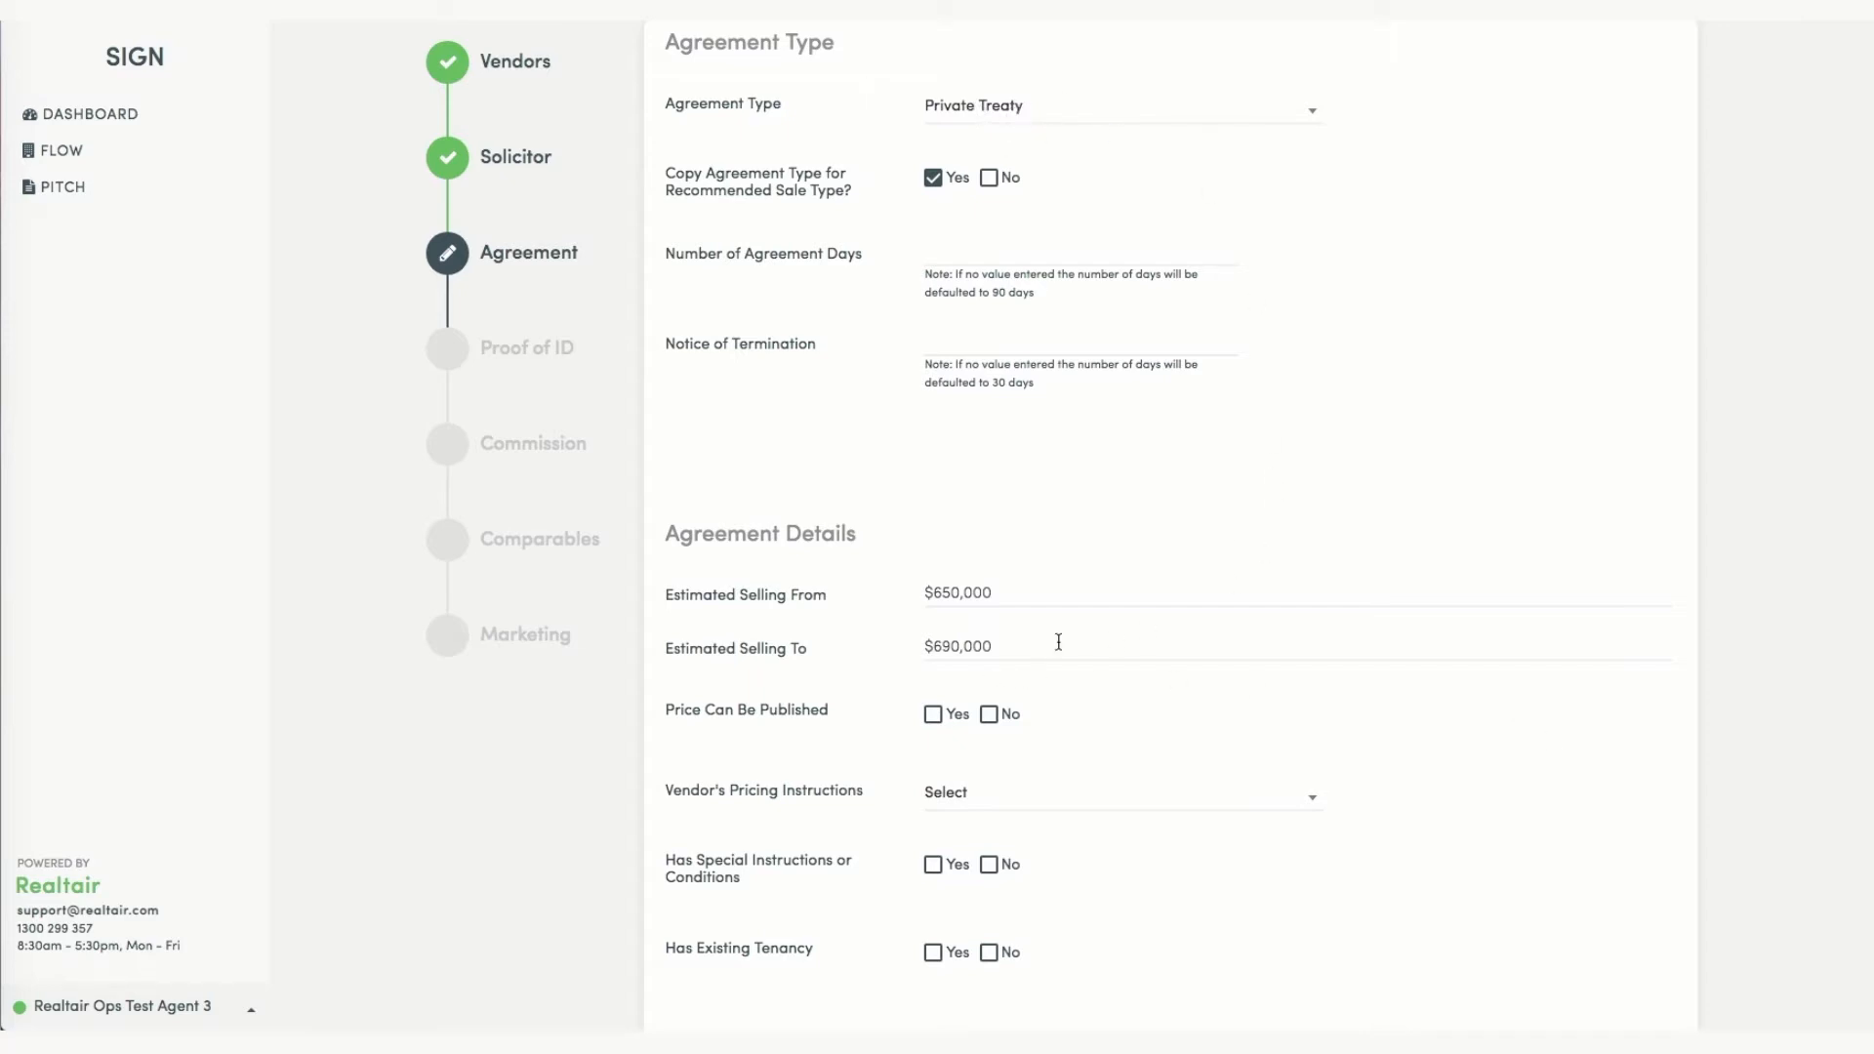
scroll(1167, 670, down, 4)
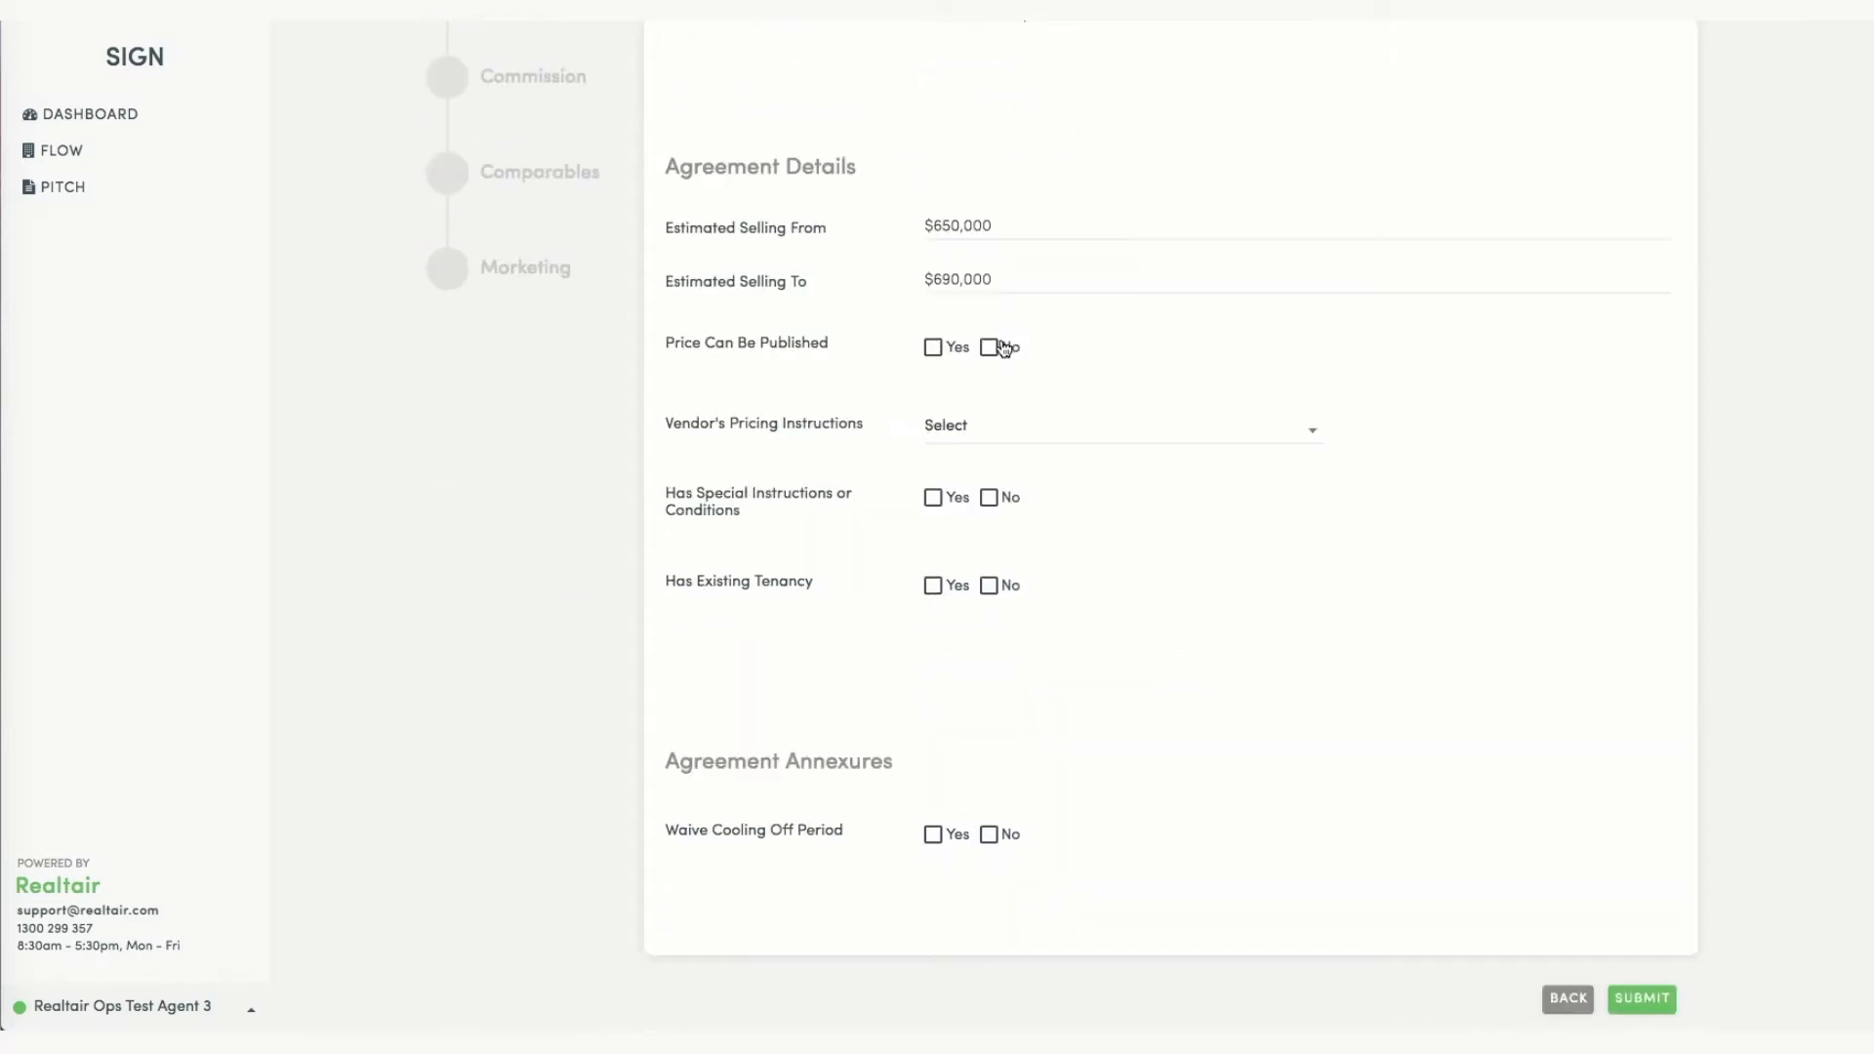
click(997, 349)
click(1046, 439)
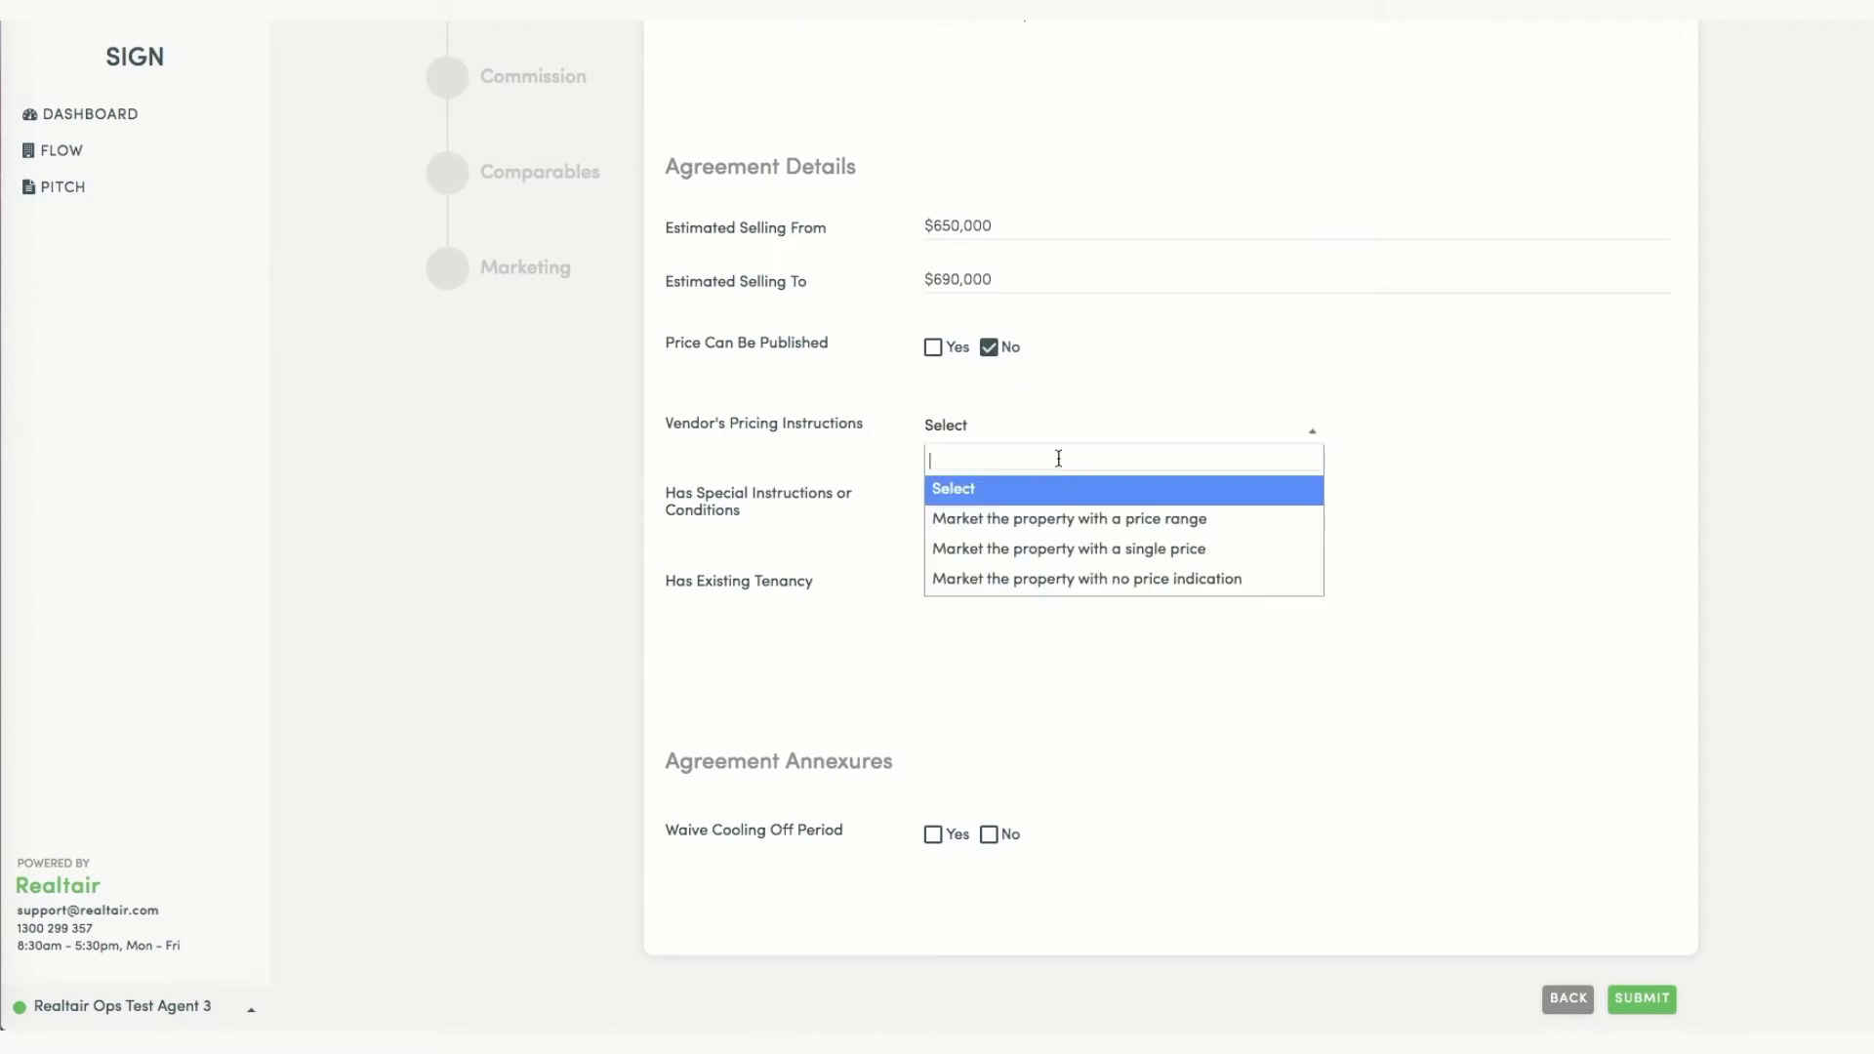
click(1079, 577)
click(989, 498)
click(992, 588)
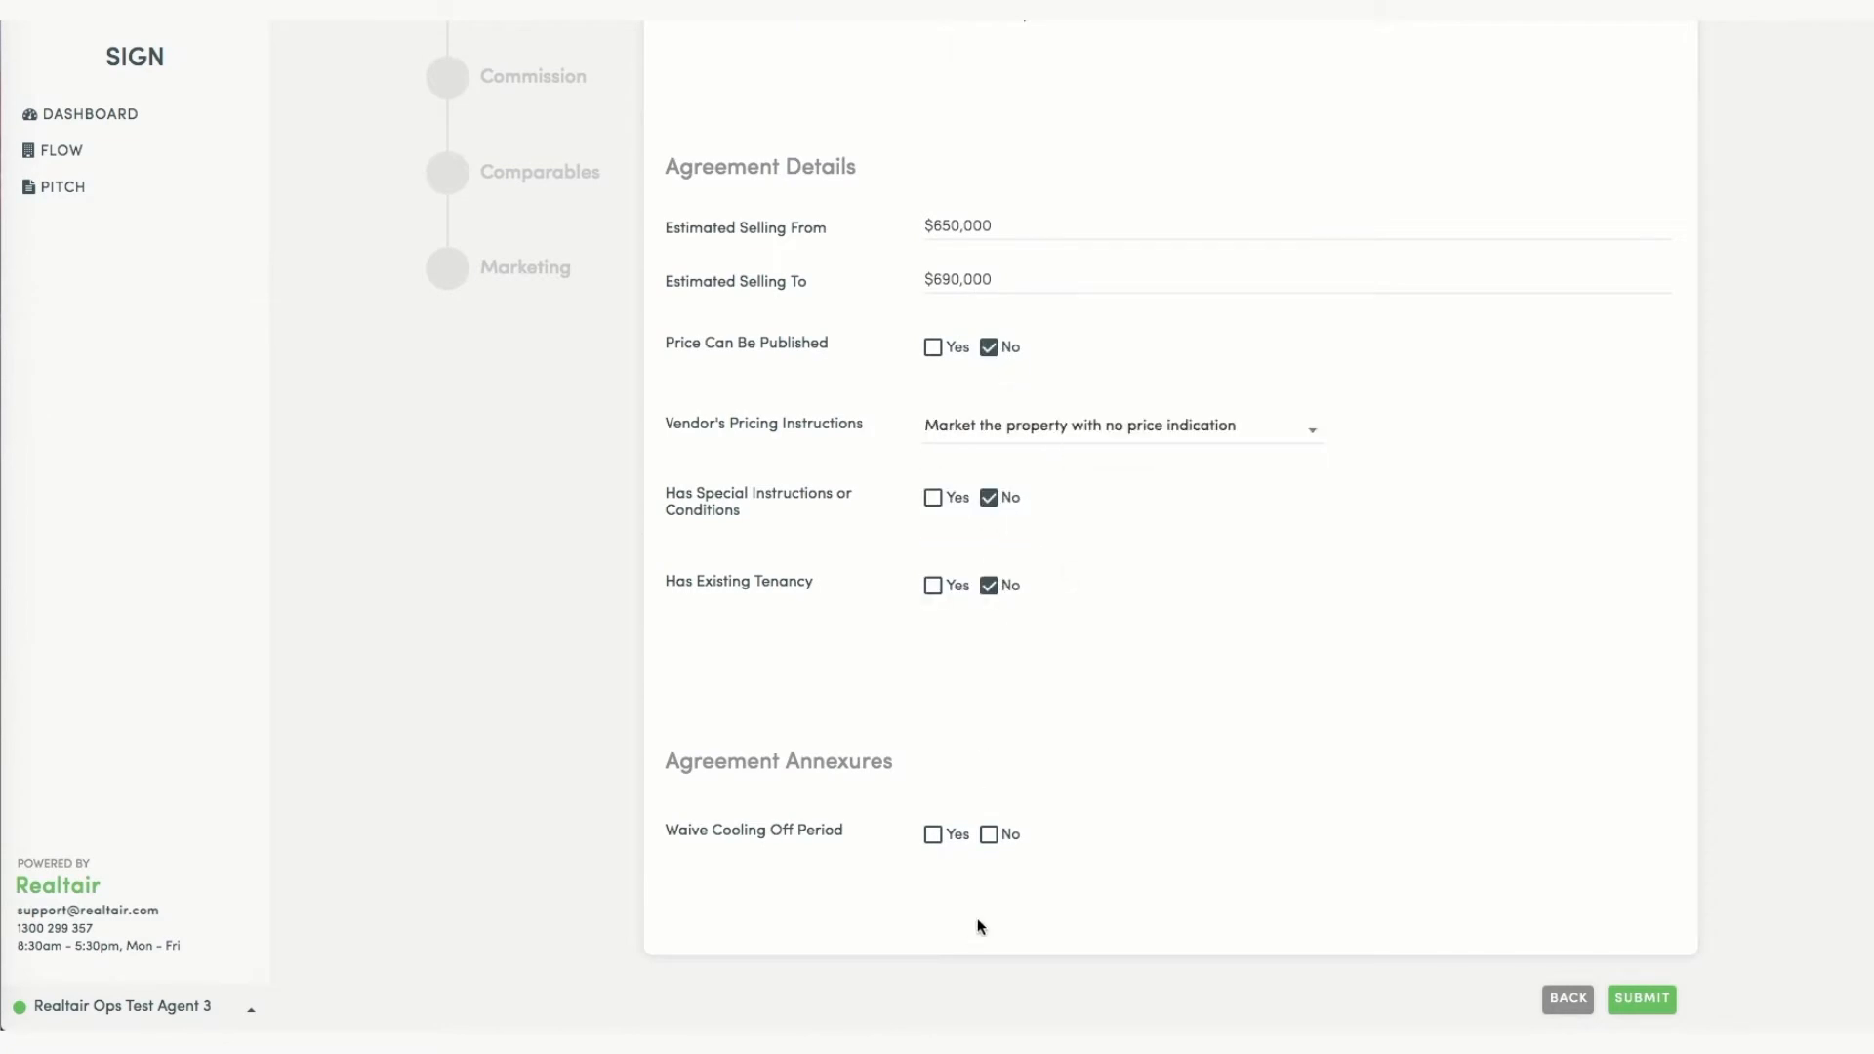
click(989, 834)
click(1647, 999)
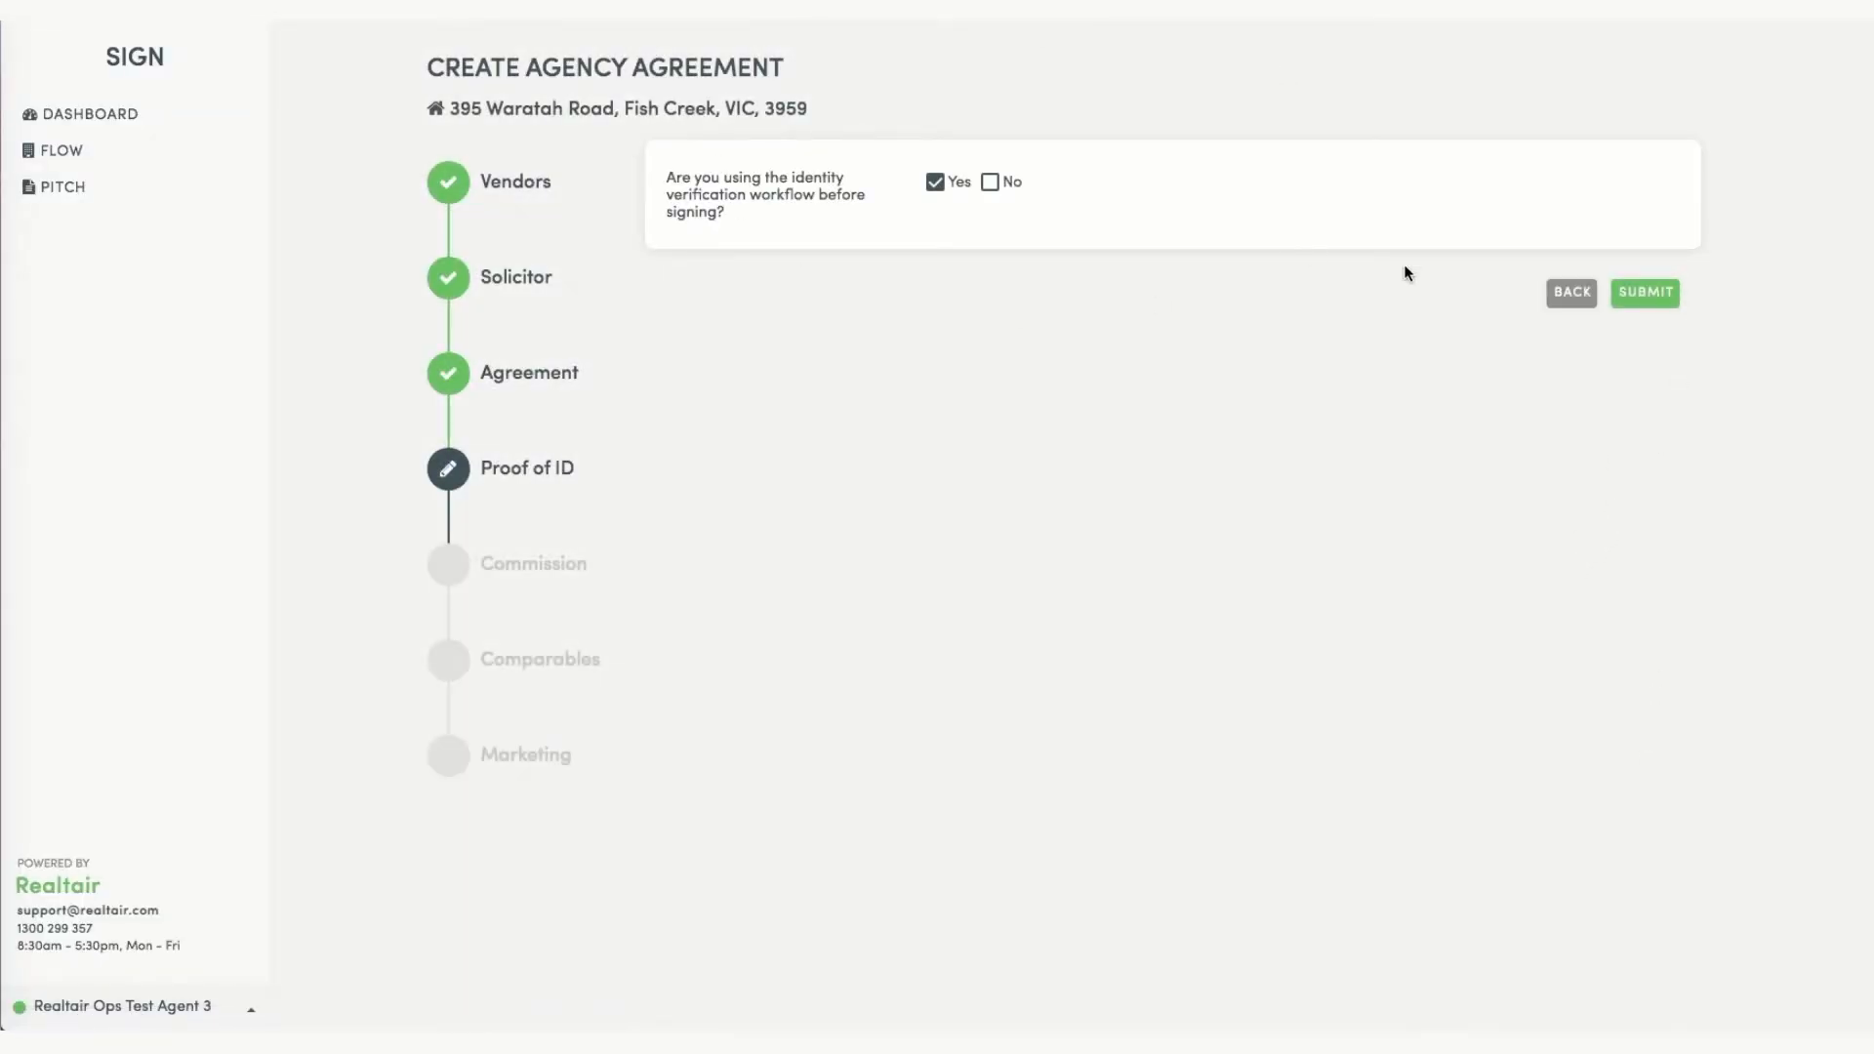
Submit Proof of ID with verification on, then submit a 2% flat percentage commission.
click(1654, 303)
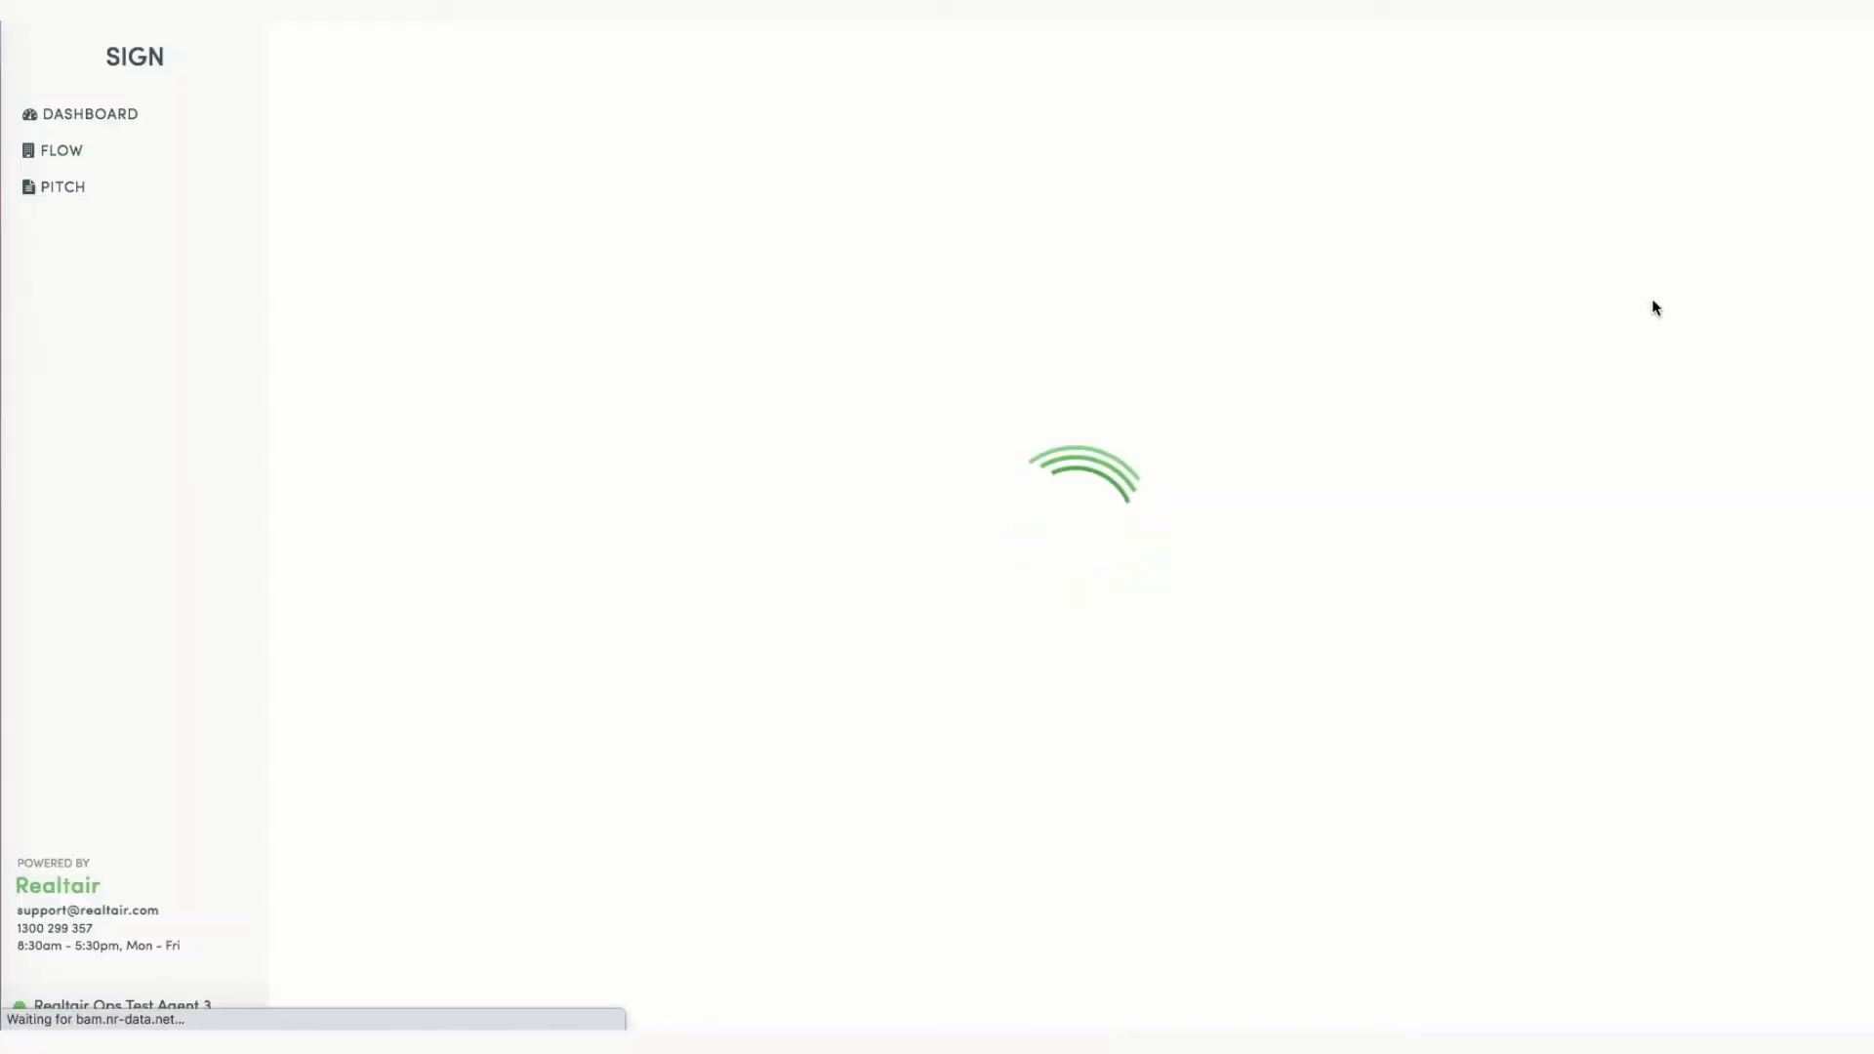
click(1047, 178)
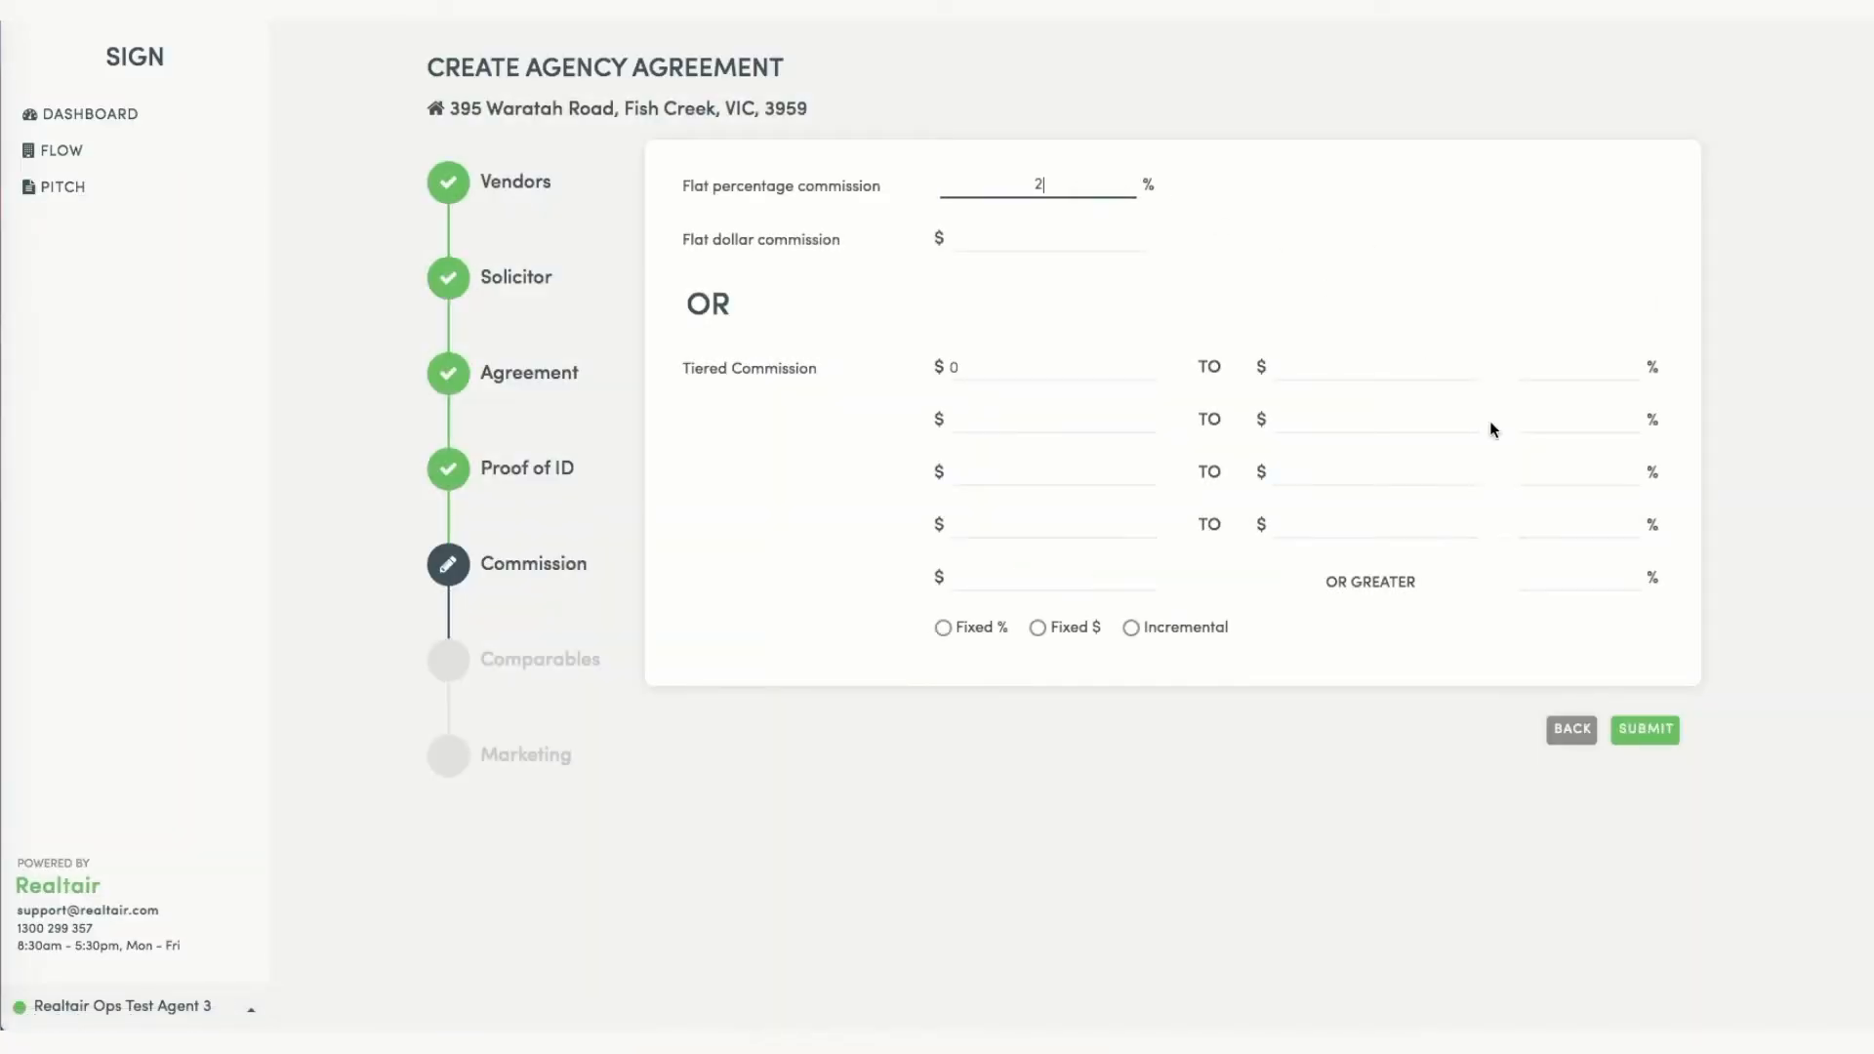
click(1647, 734)
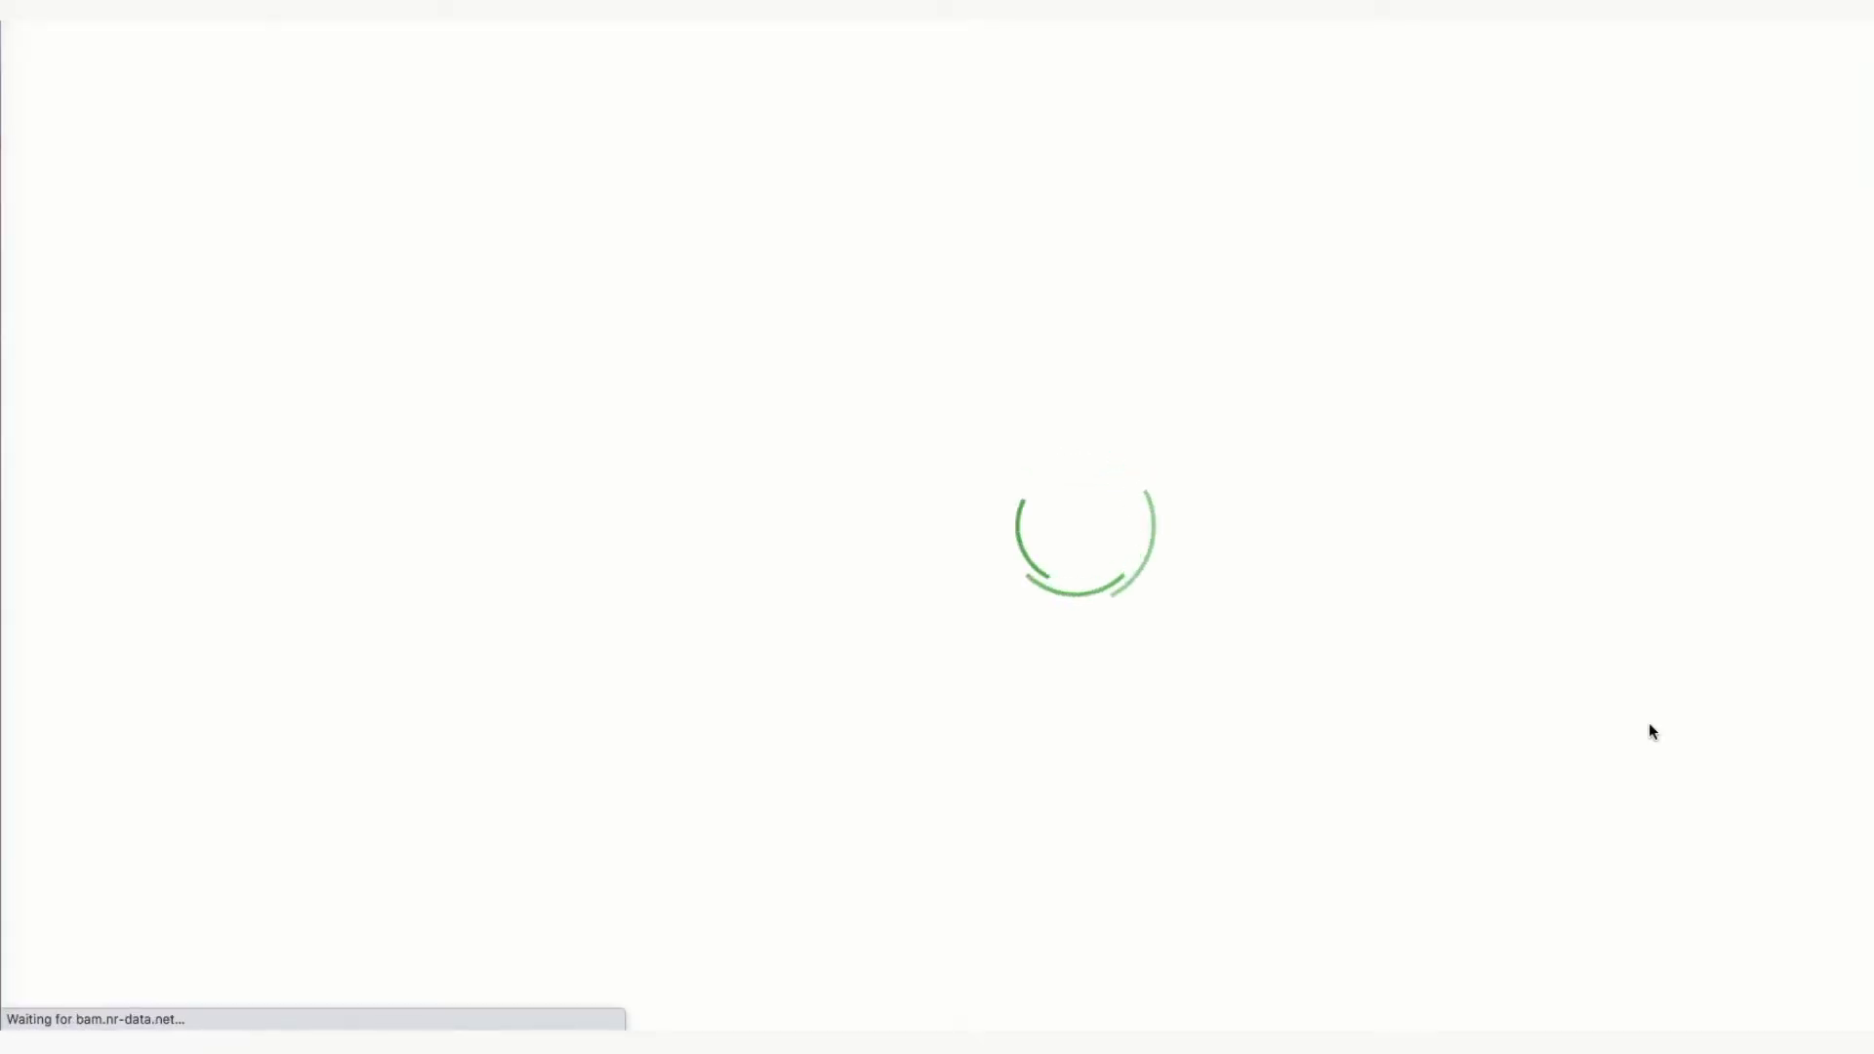
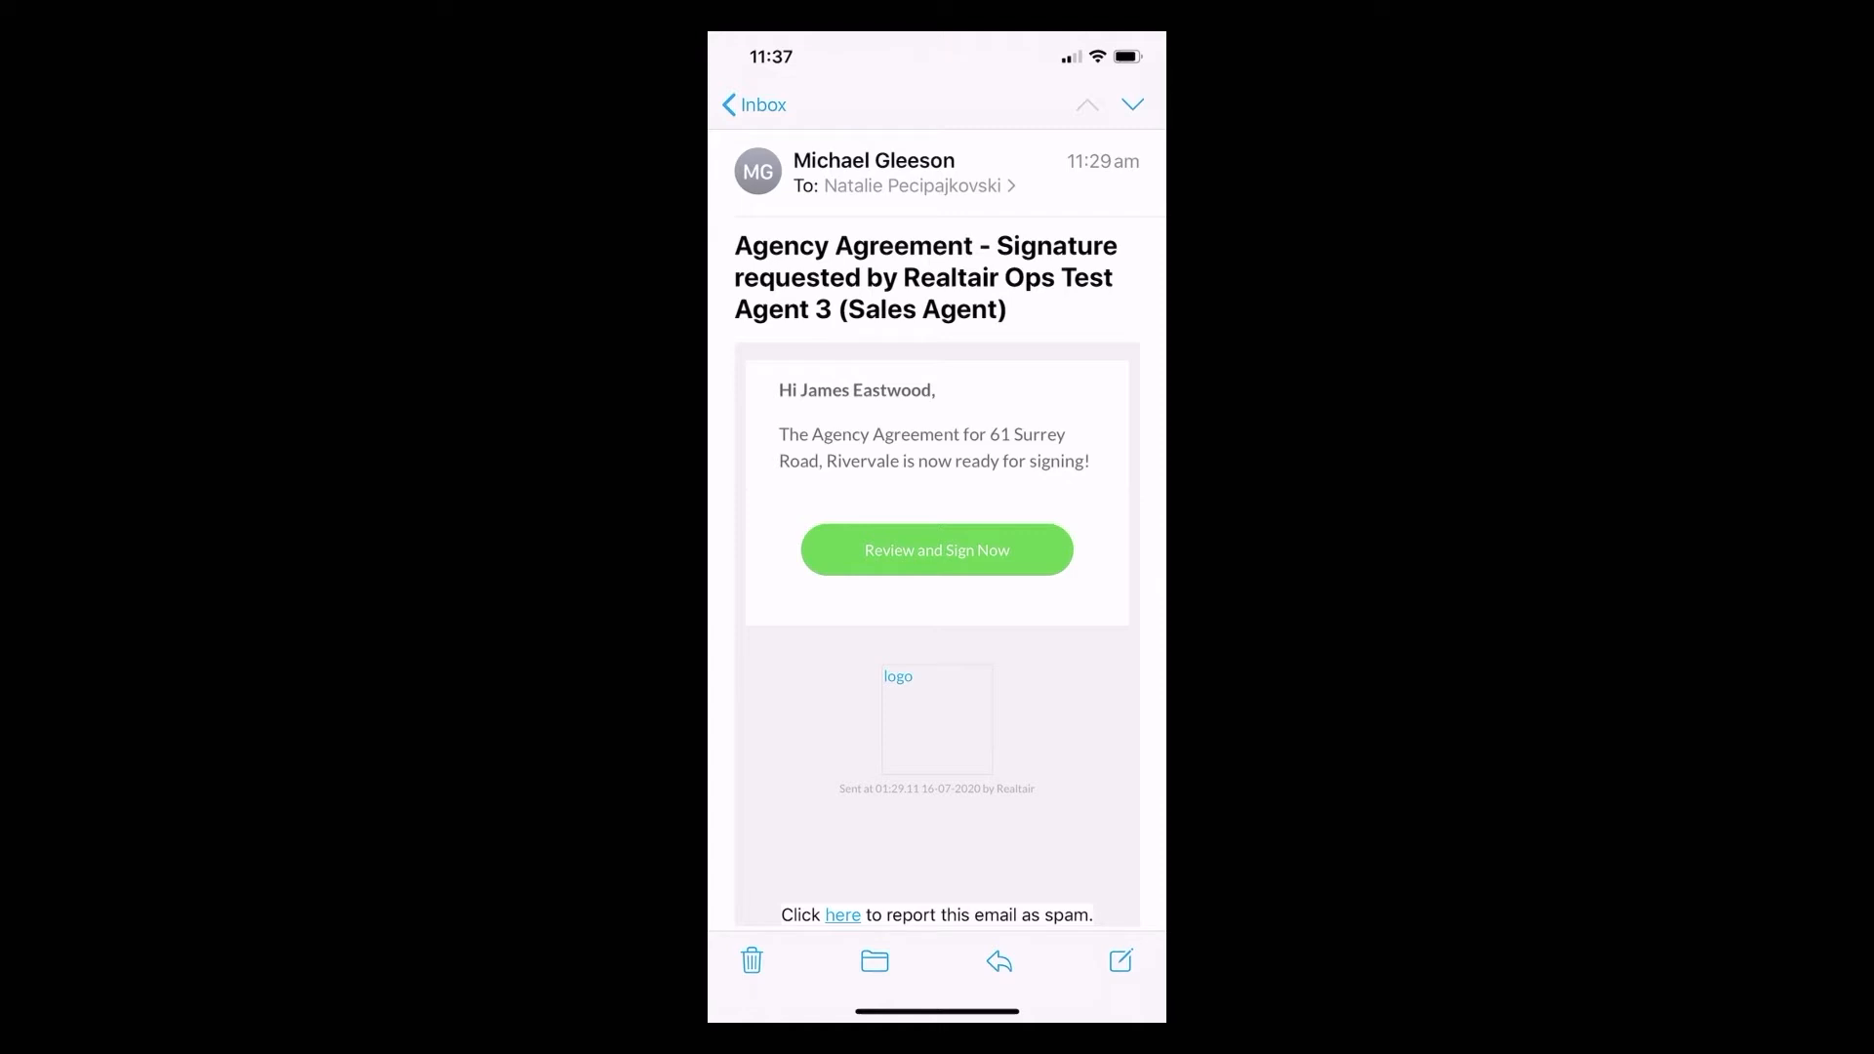
Open the agency agreement via Review and Sign Now and accept electronic-signature consent.
click(937, 550)
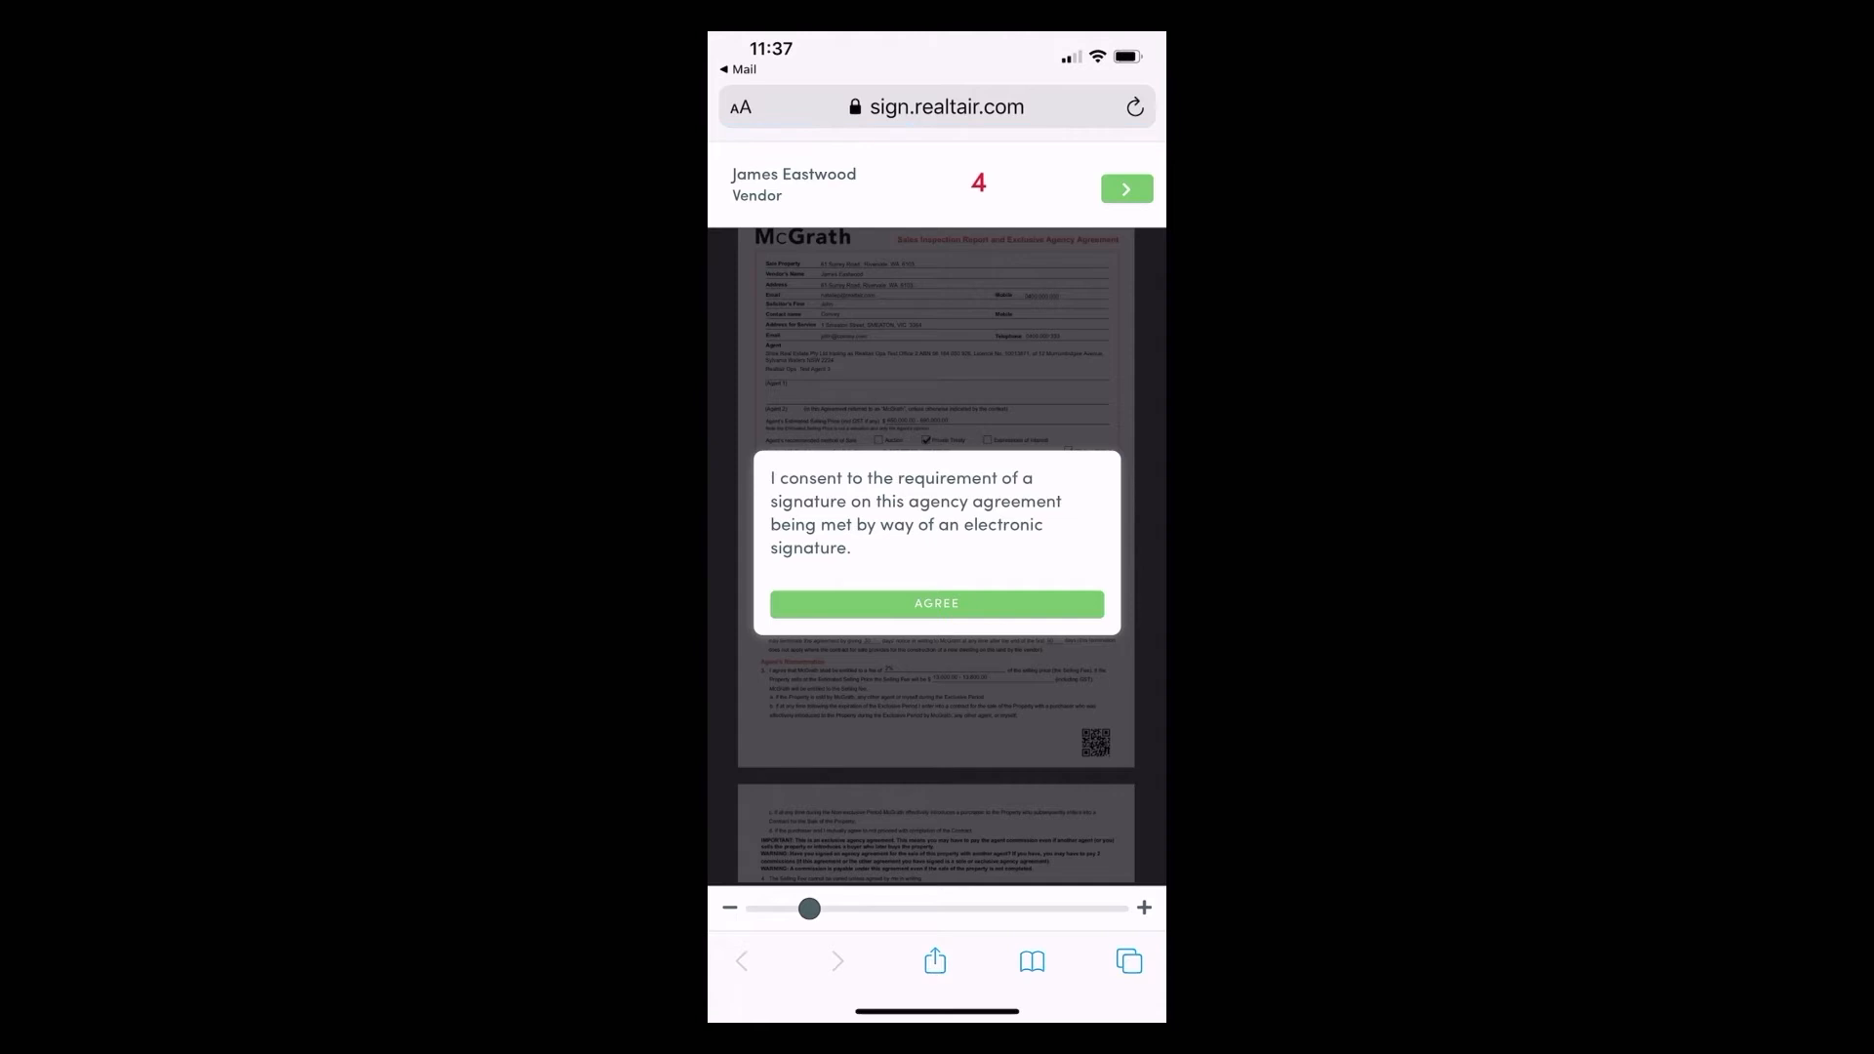
click(937, 603)
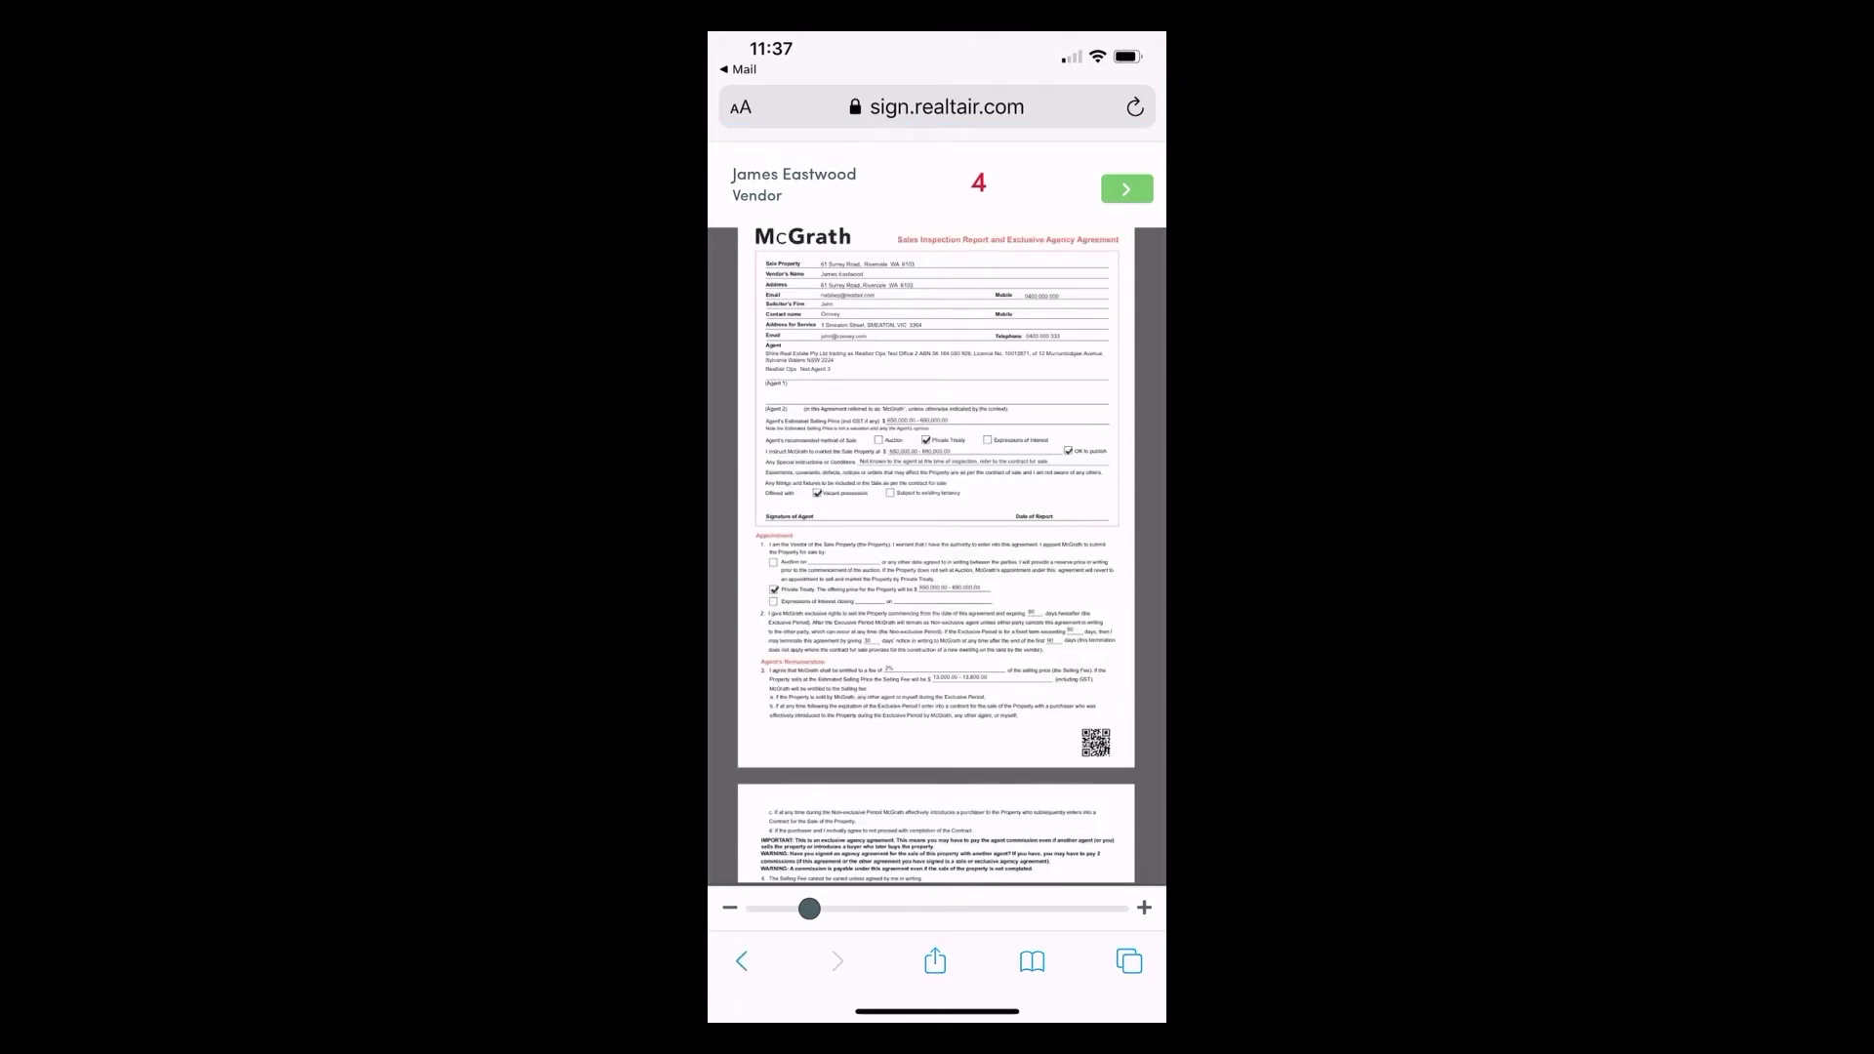
scroll(936, 557, down, 13)
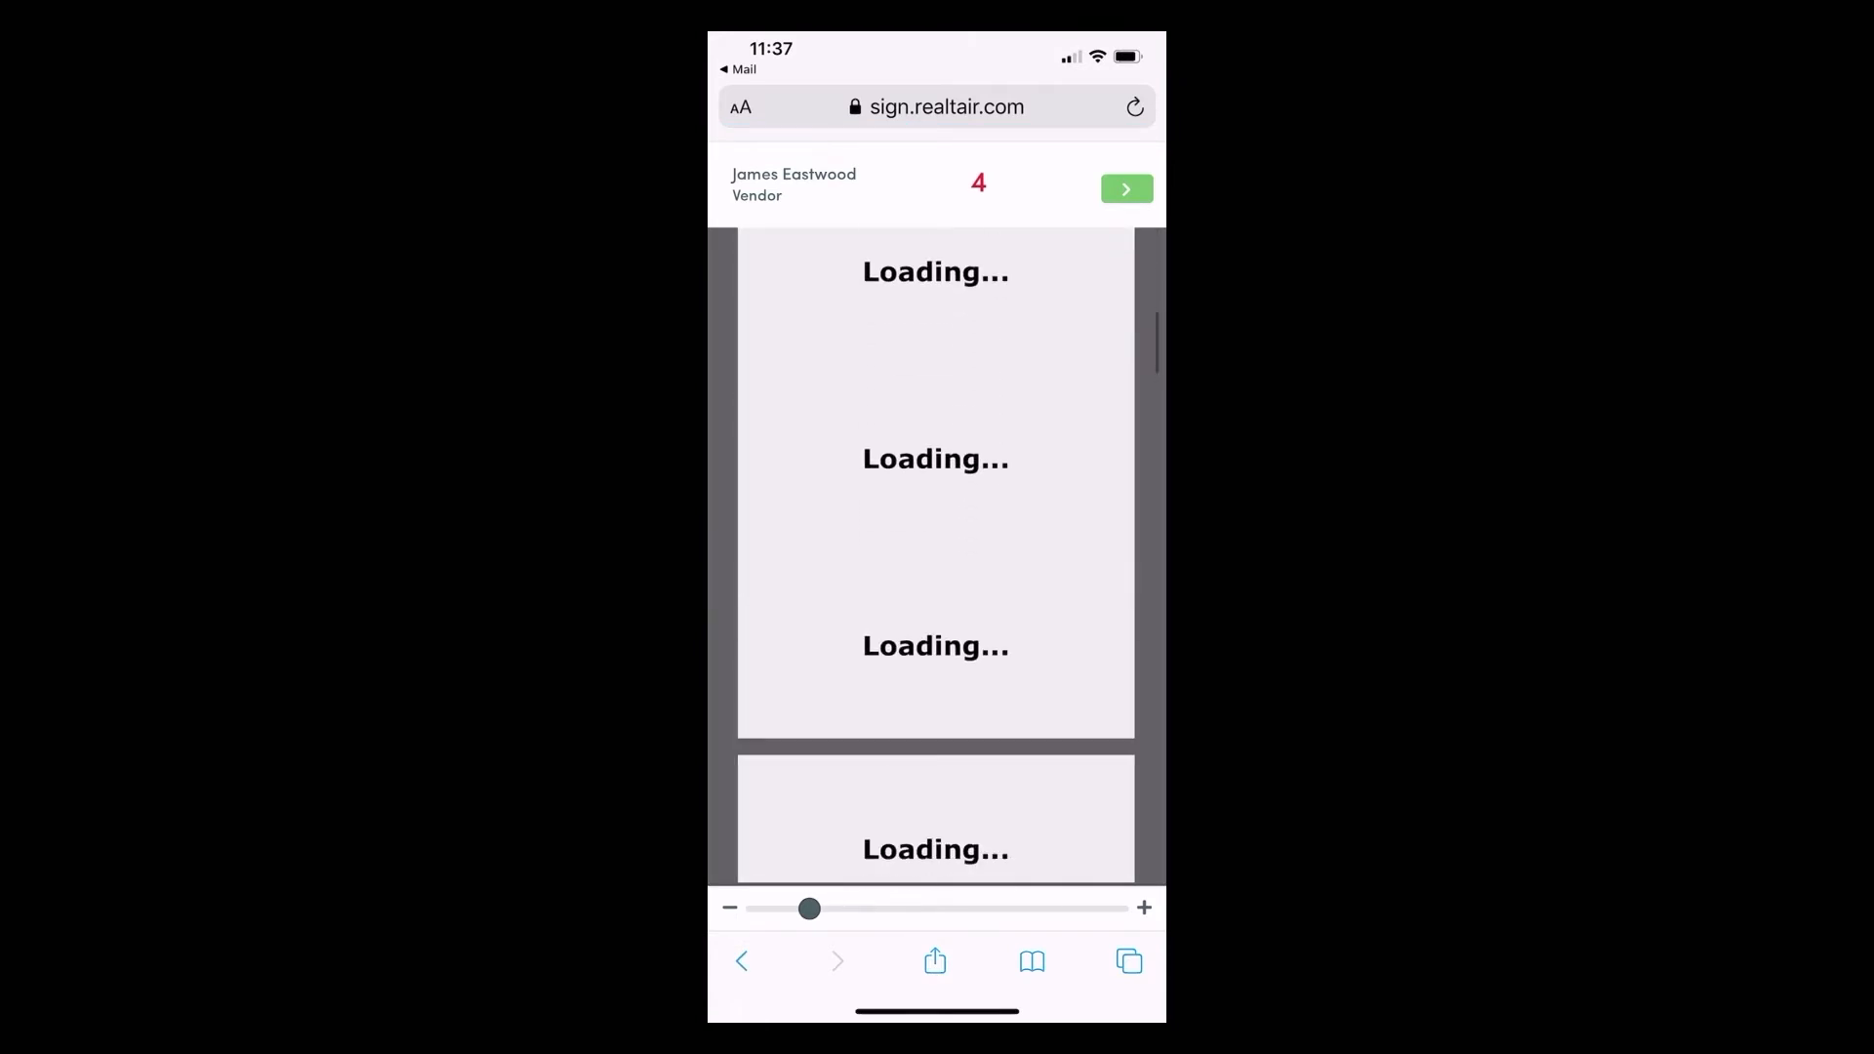
scroll(937, 556, up, 12)
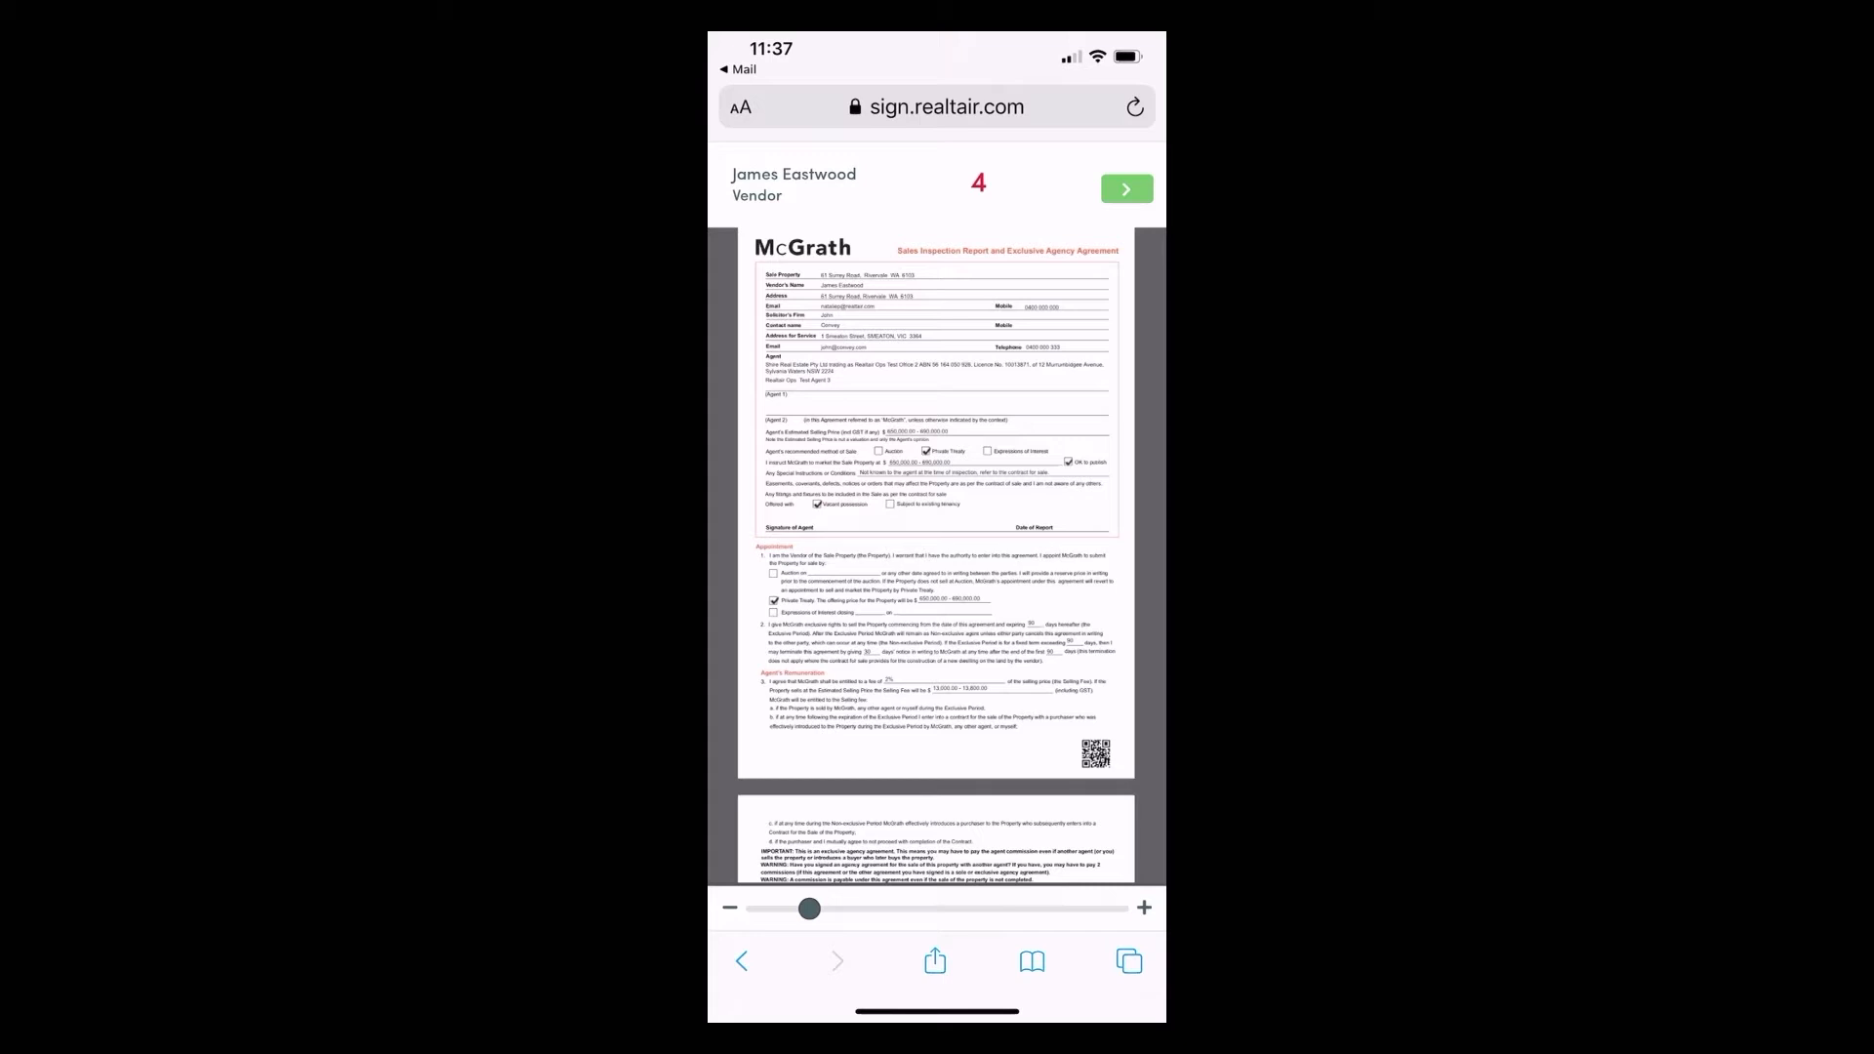
Jump to the first vendor signature field and open its signing dialog.
click(1126, 189)
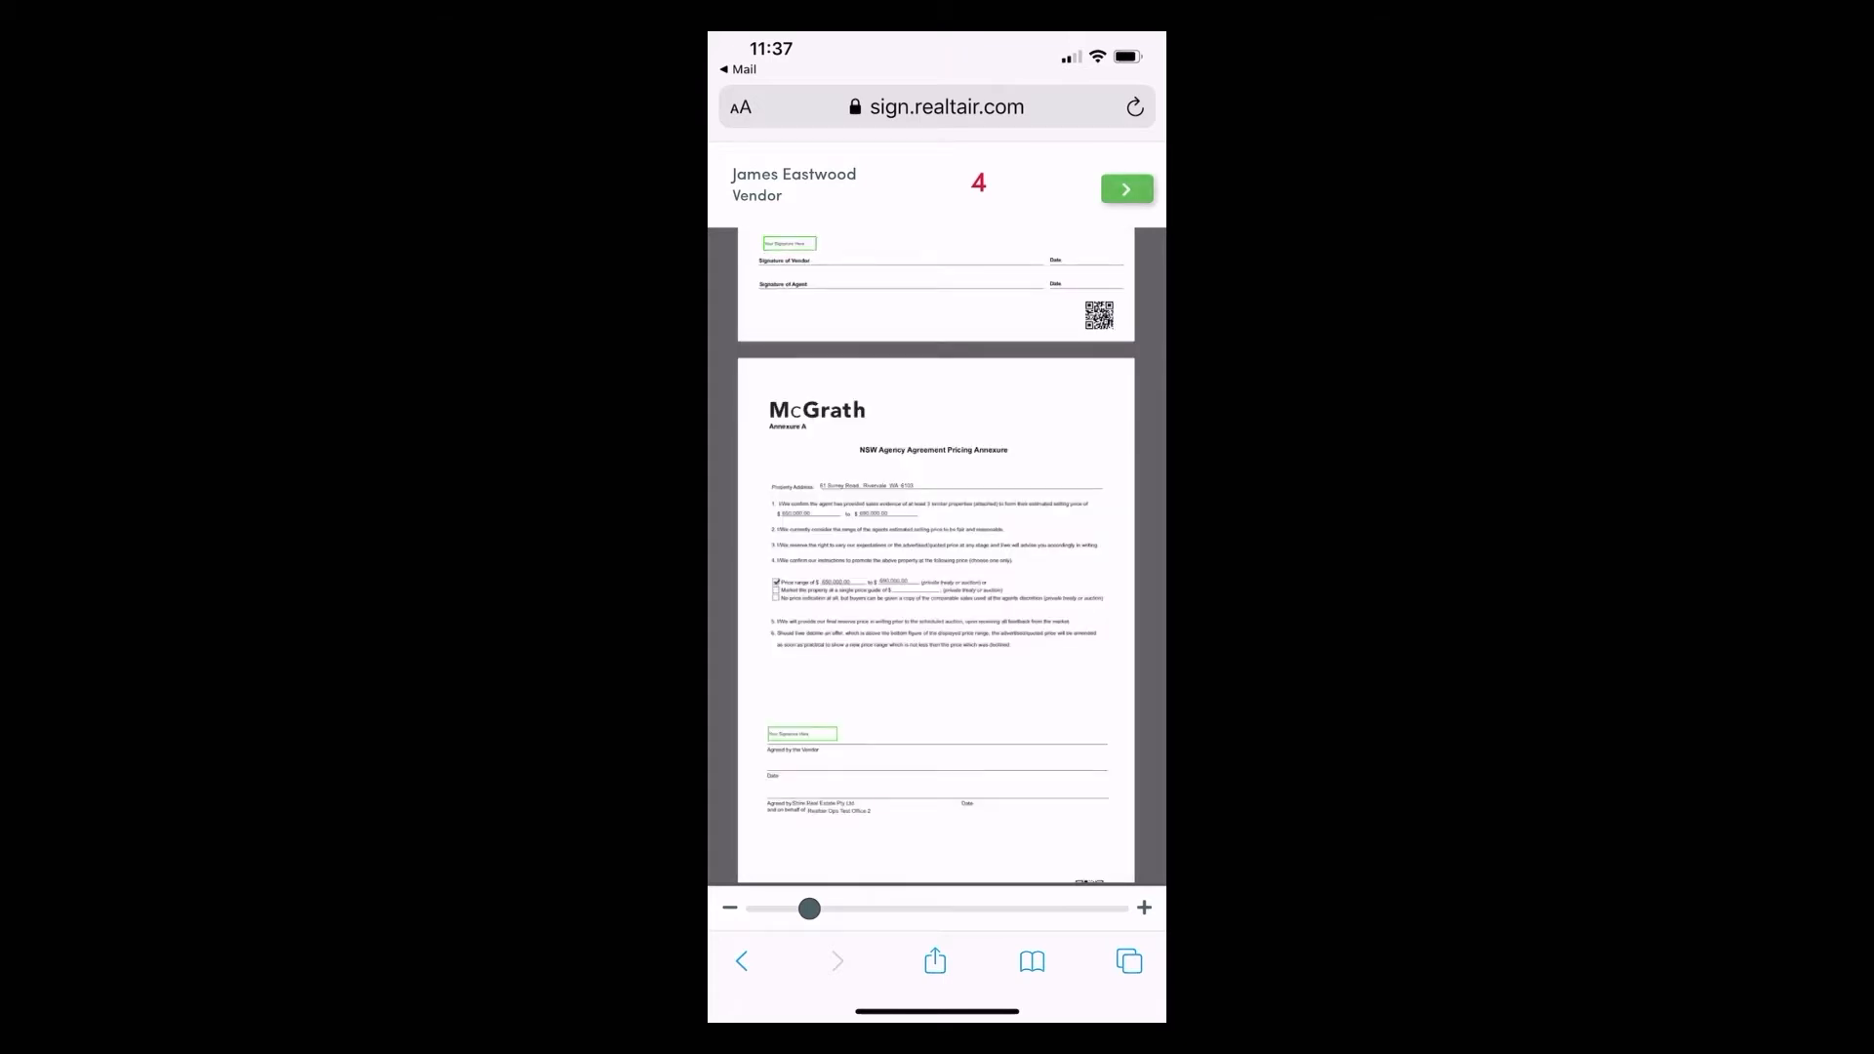
scroll(937, 556, up, 2)
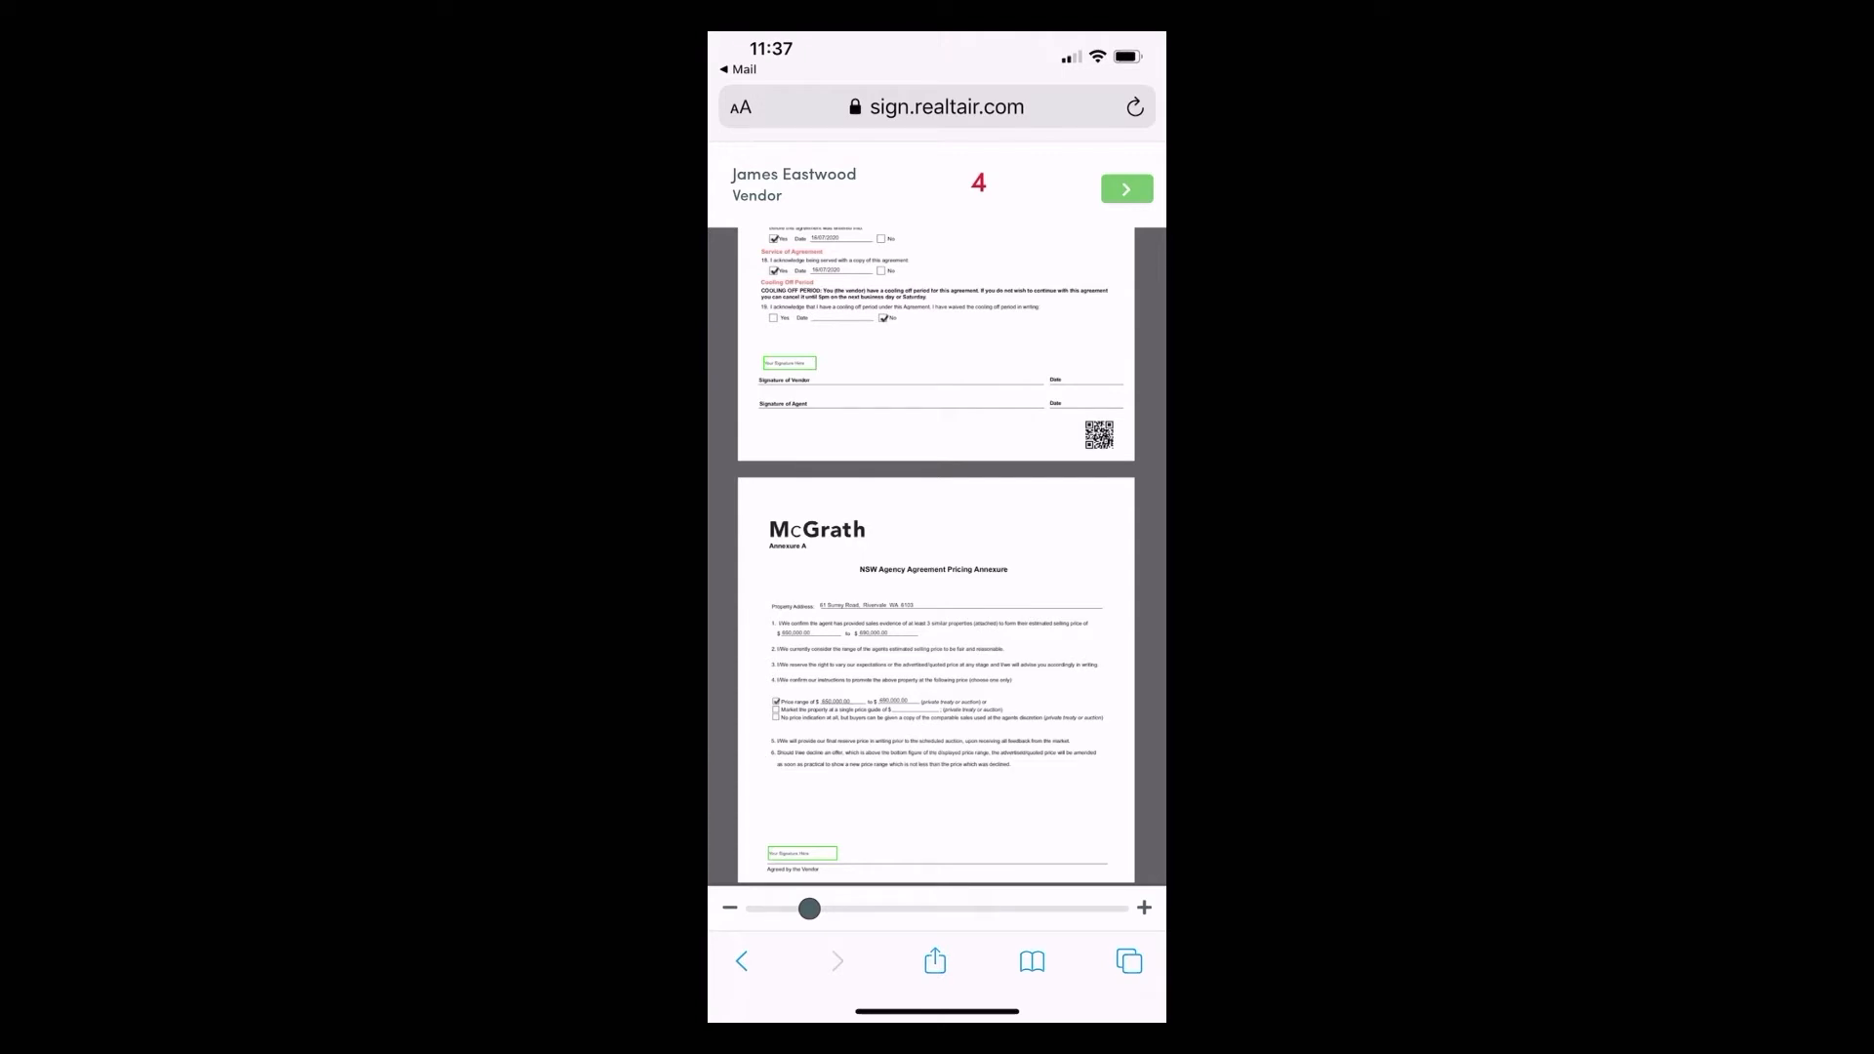
click(790, 363)
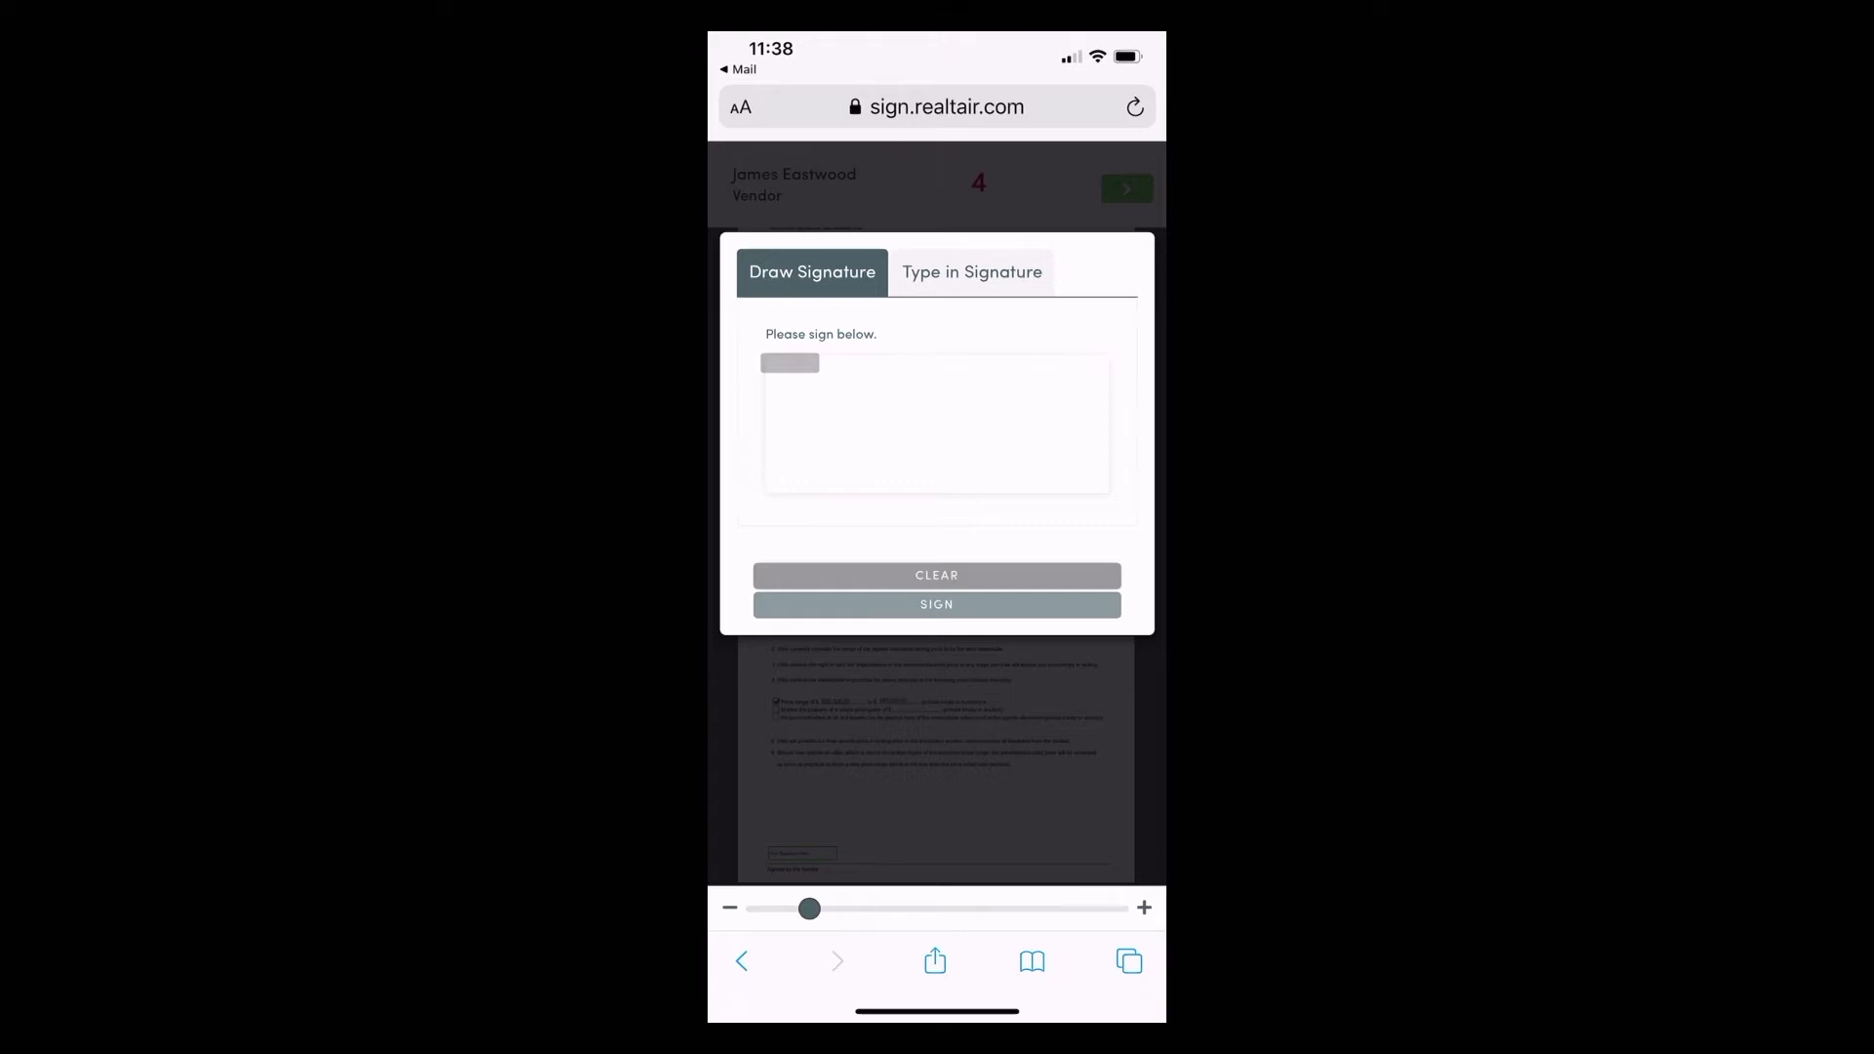
Adopt the vendor's typed name as signature and sign the first two fields.
mouse_move(803, 448)
mouse_down()
mouse_move(957, 385)
mouse_move(849, 444)
mouse_move(1019, 436)
mouse_up()
click(972, 272)
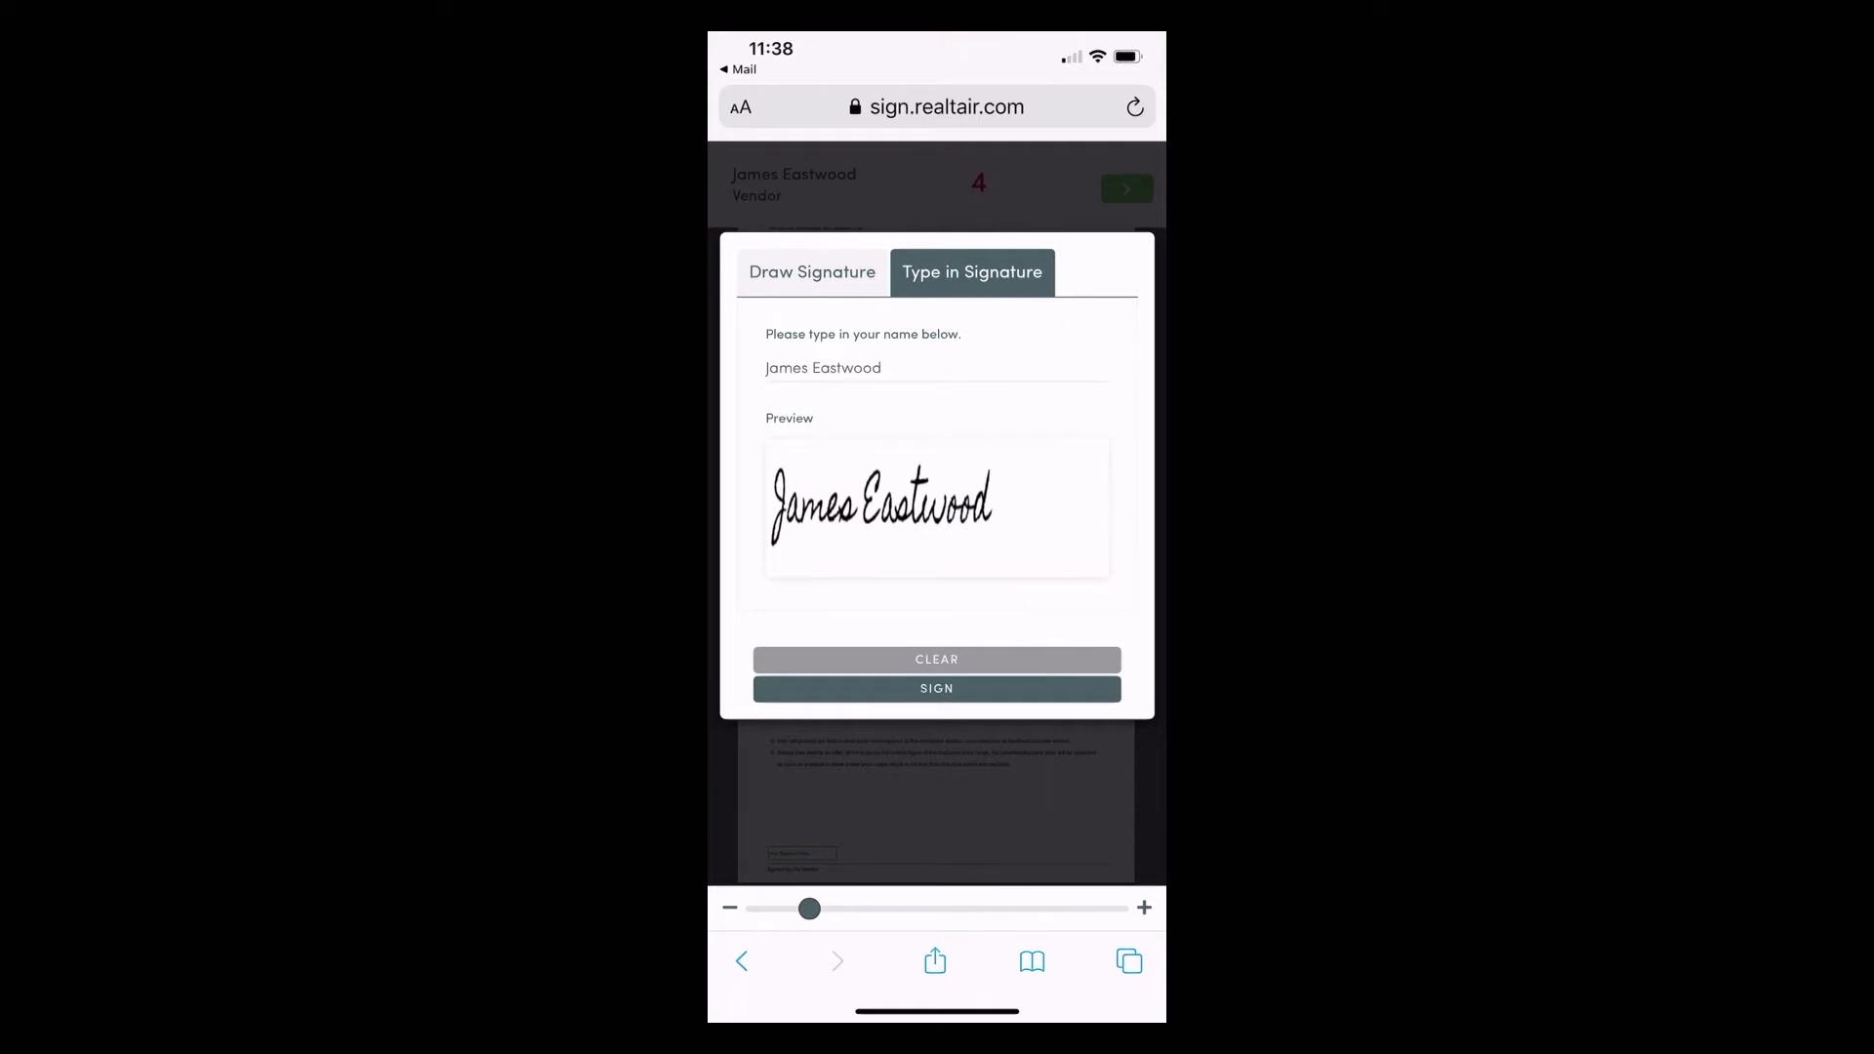
click(936, 688)
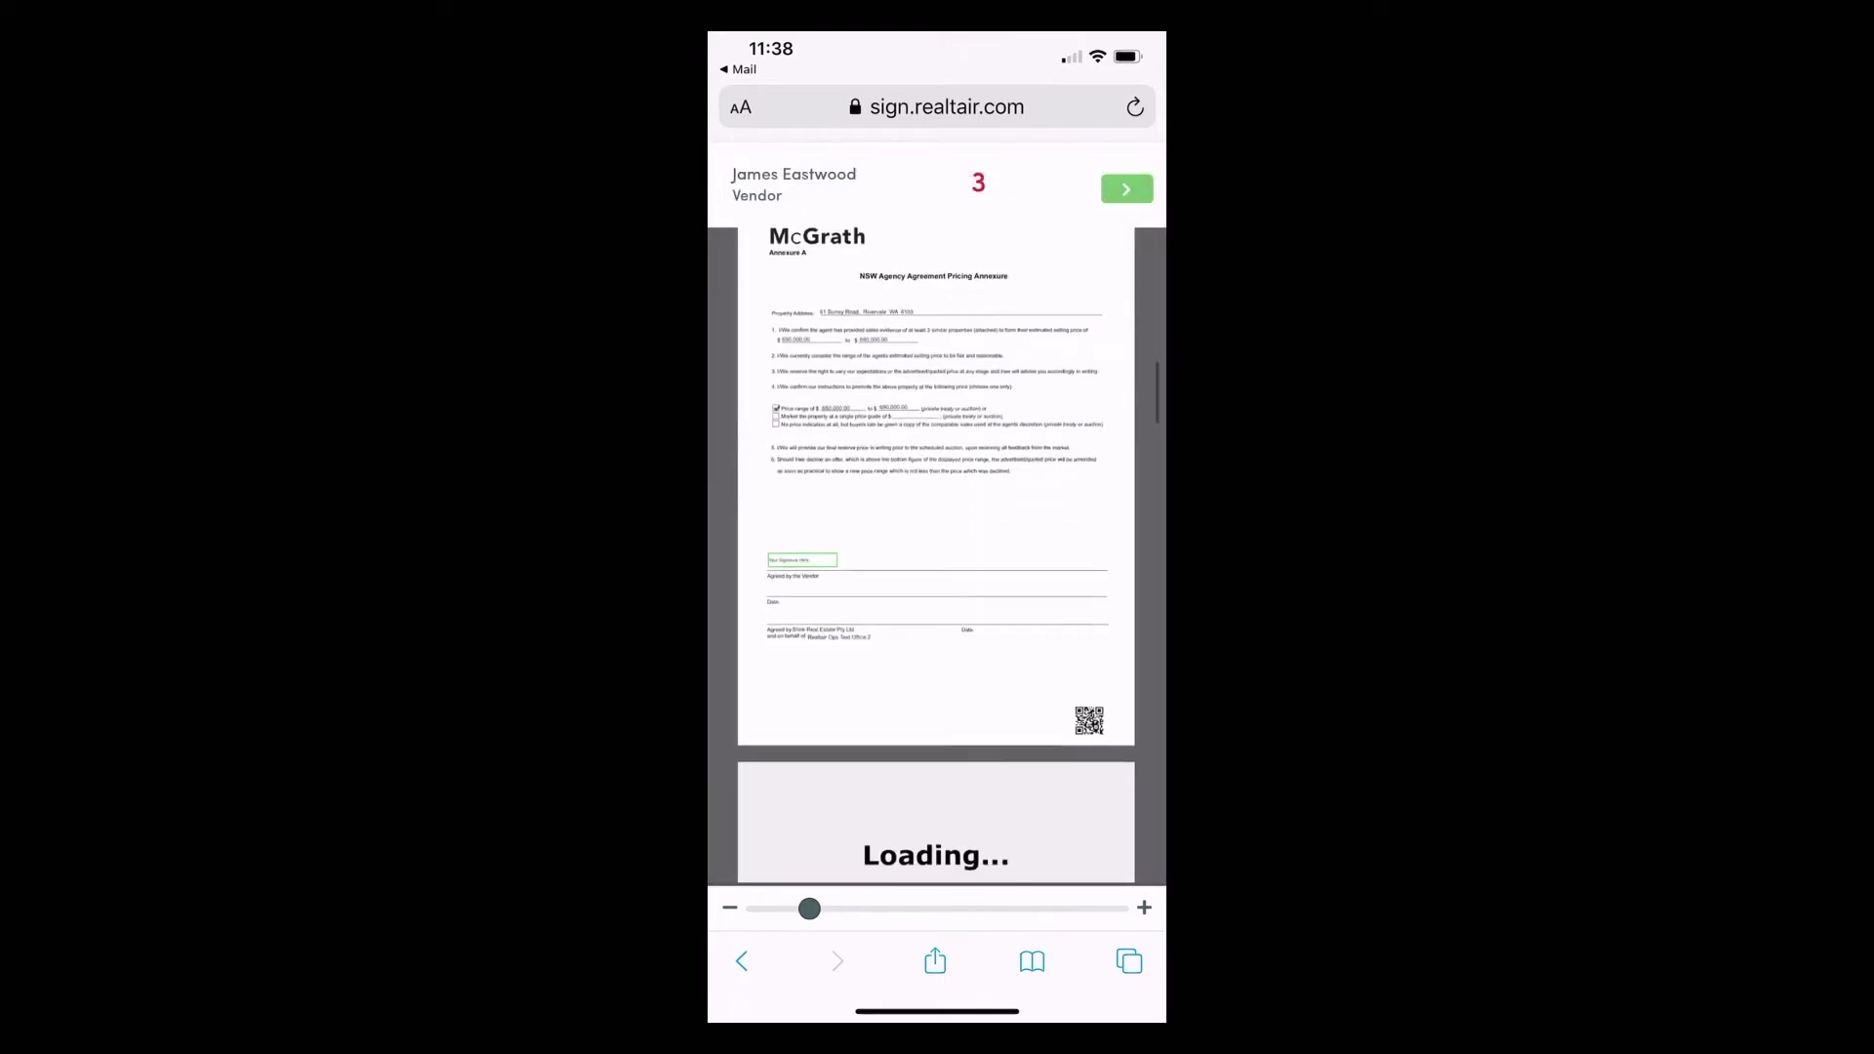
click(803, 467)
click(937, 686)
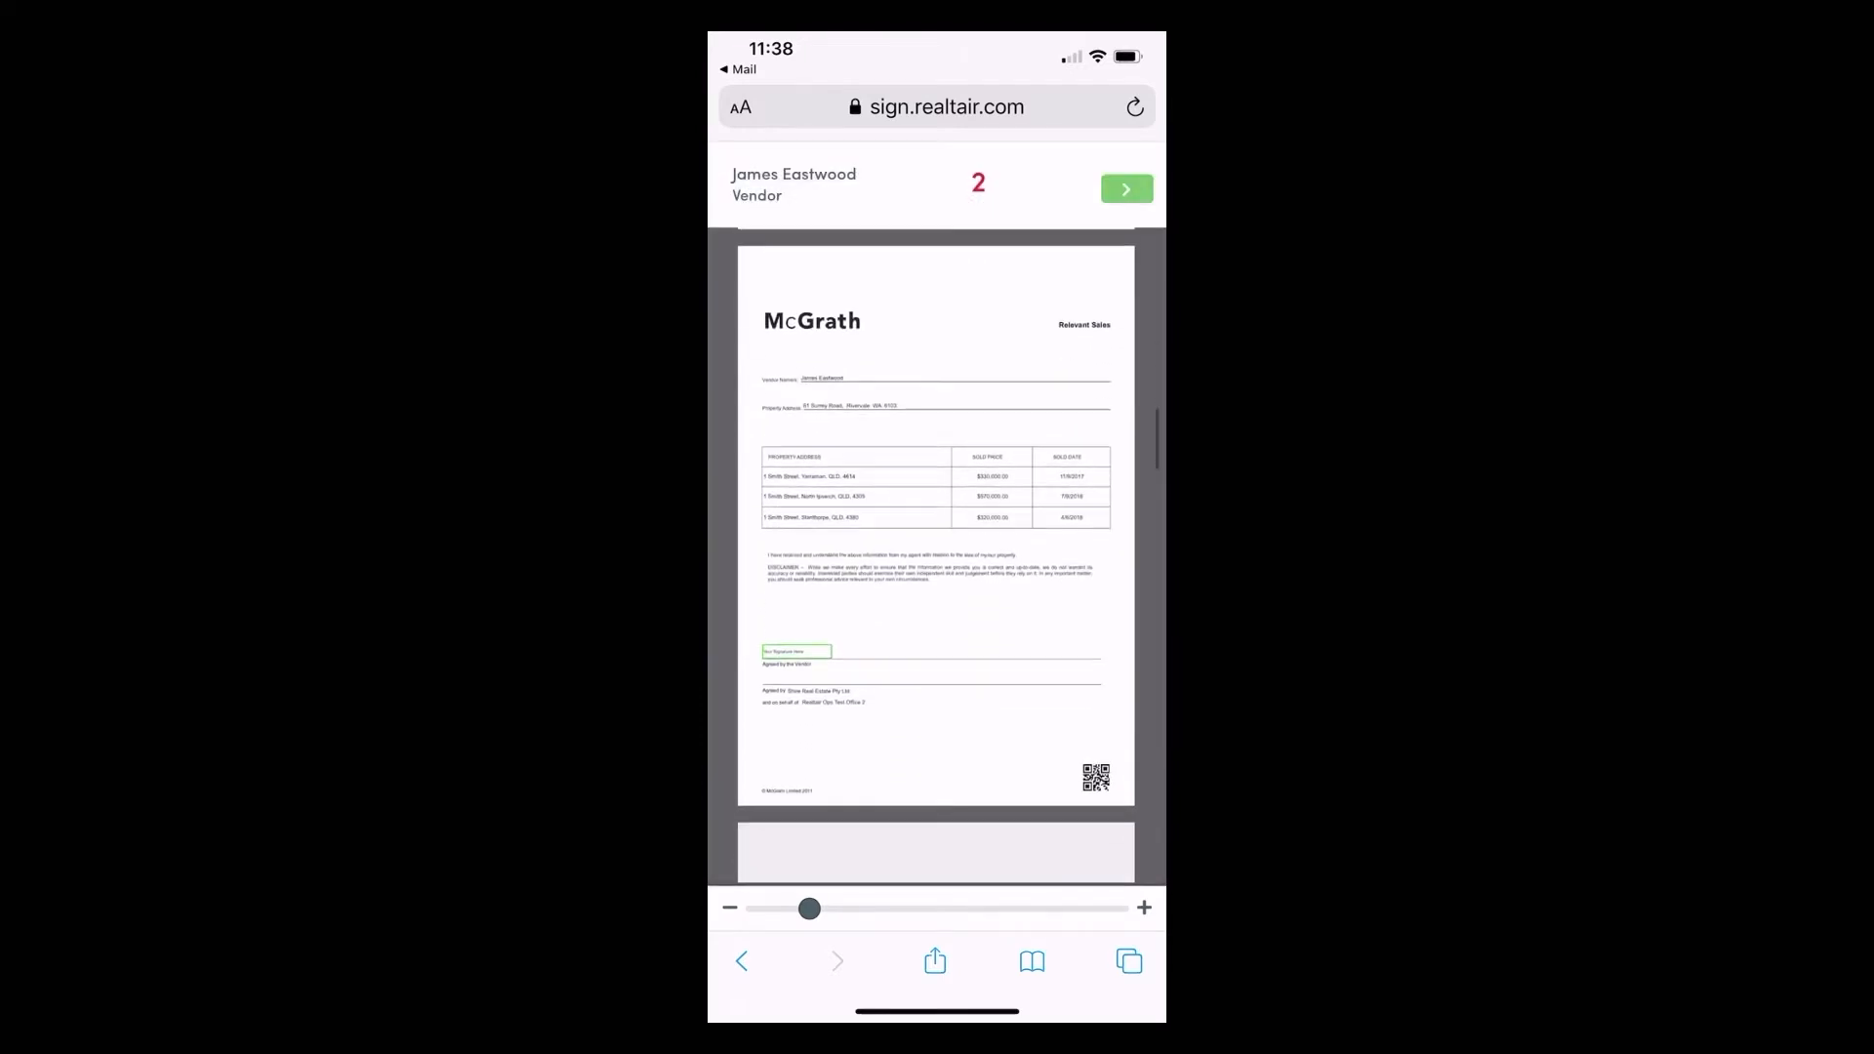
Sign the Relevant Sales and final signature fields, then finish the agreement.
click(796, 655)
click(937, 688)
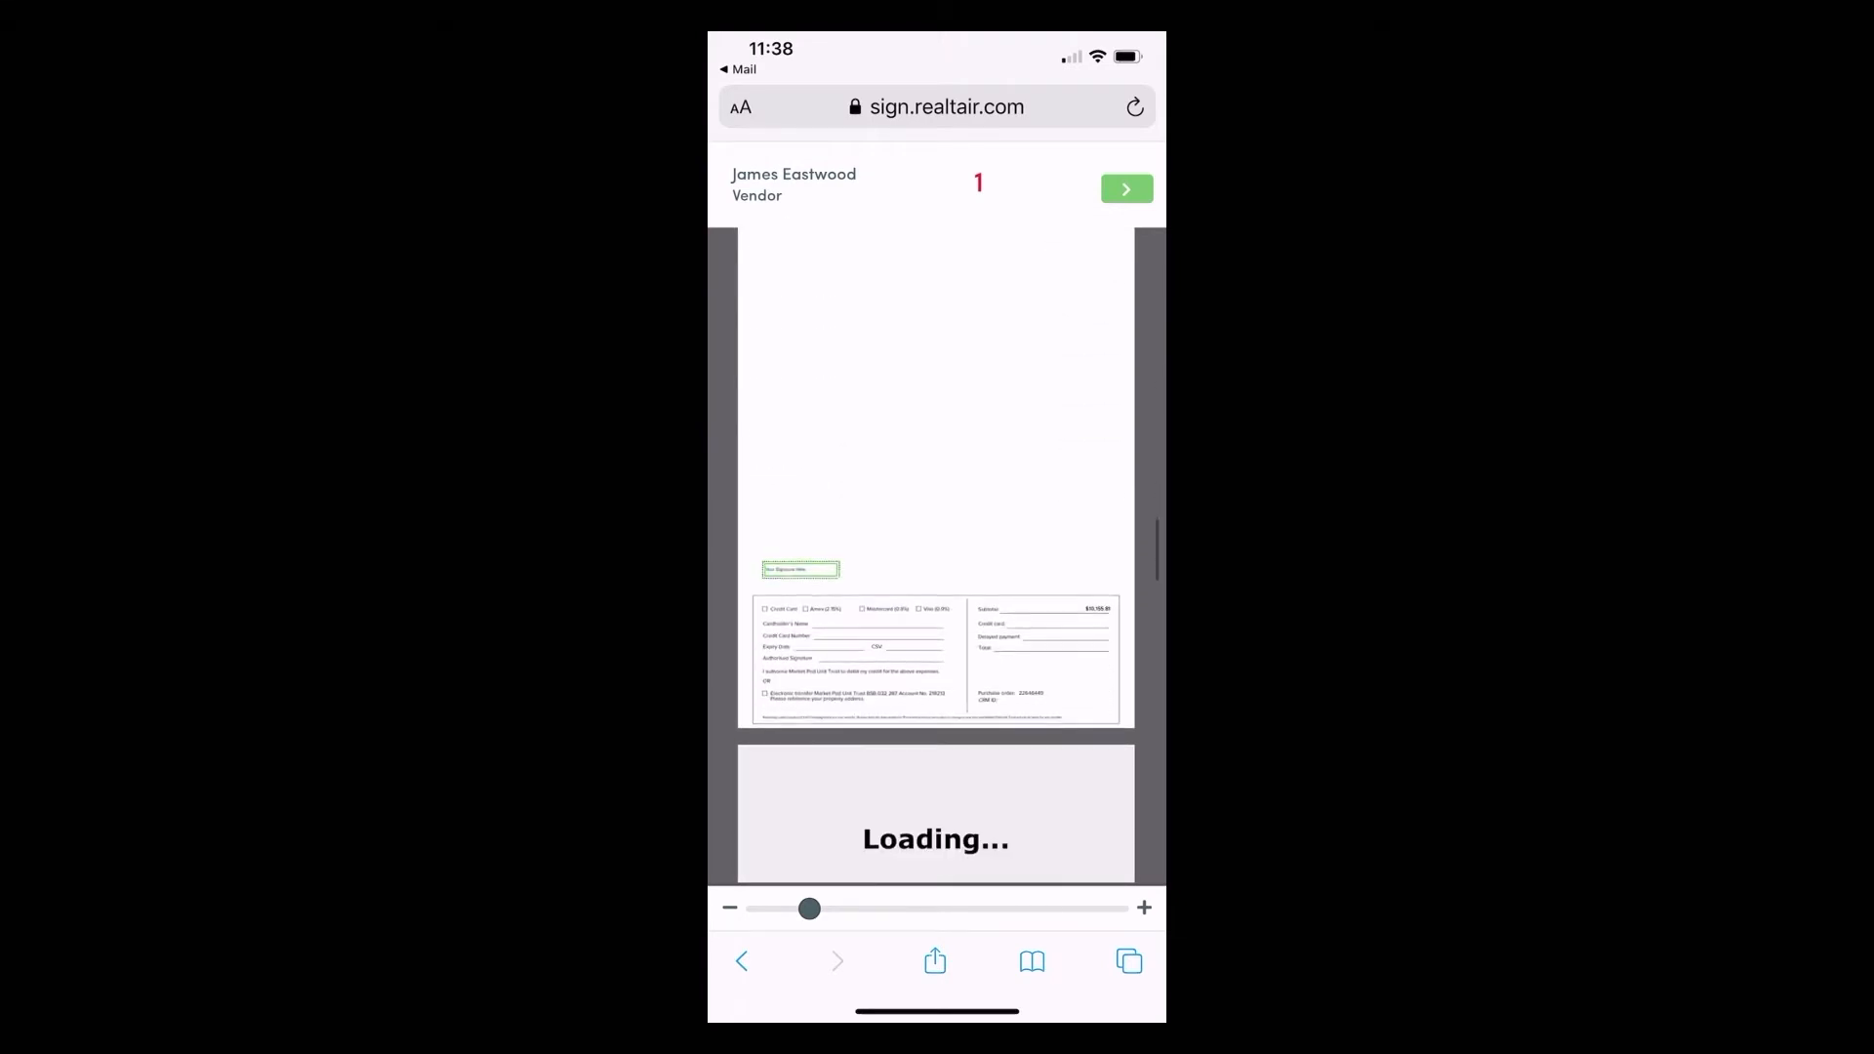
click(800, 570)
click(936, 688)
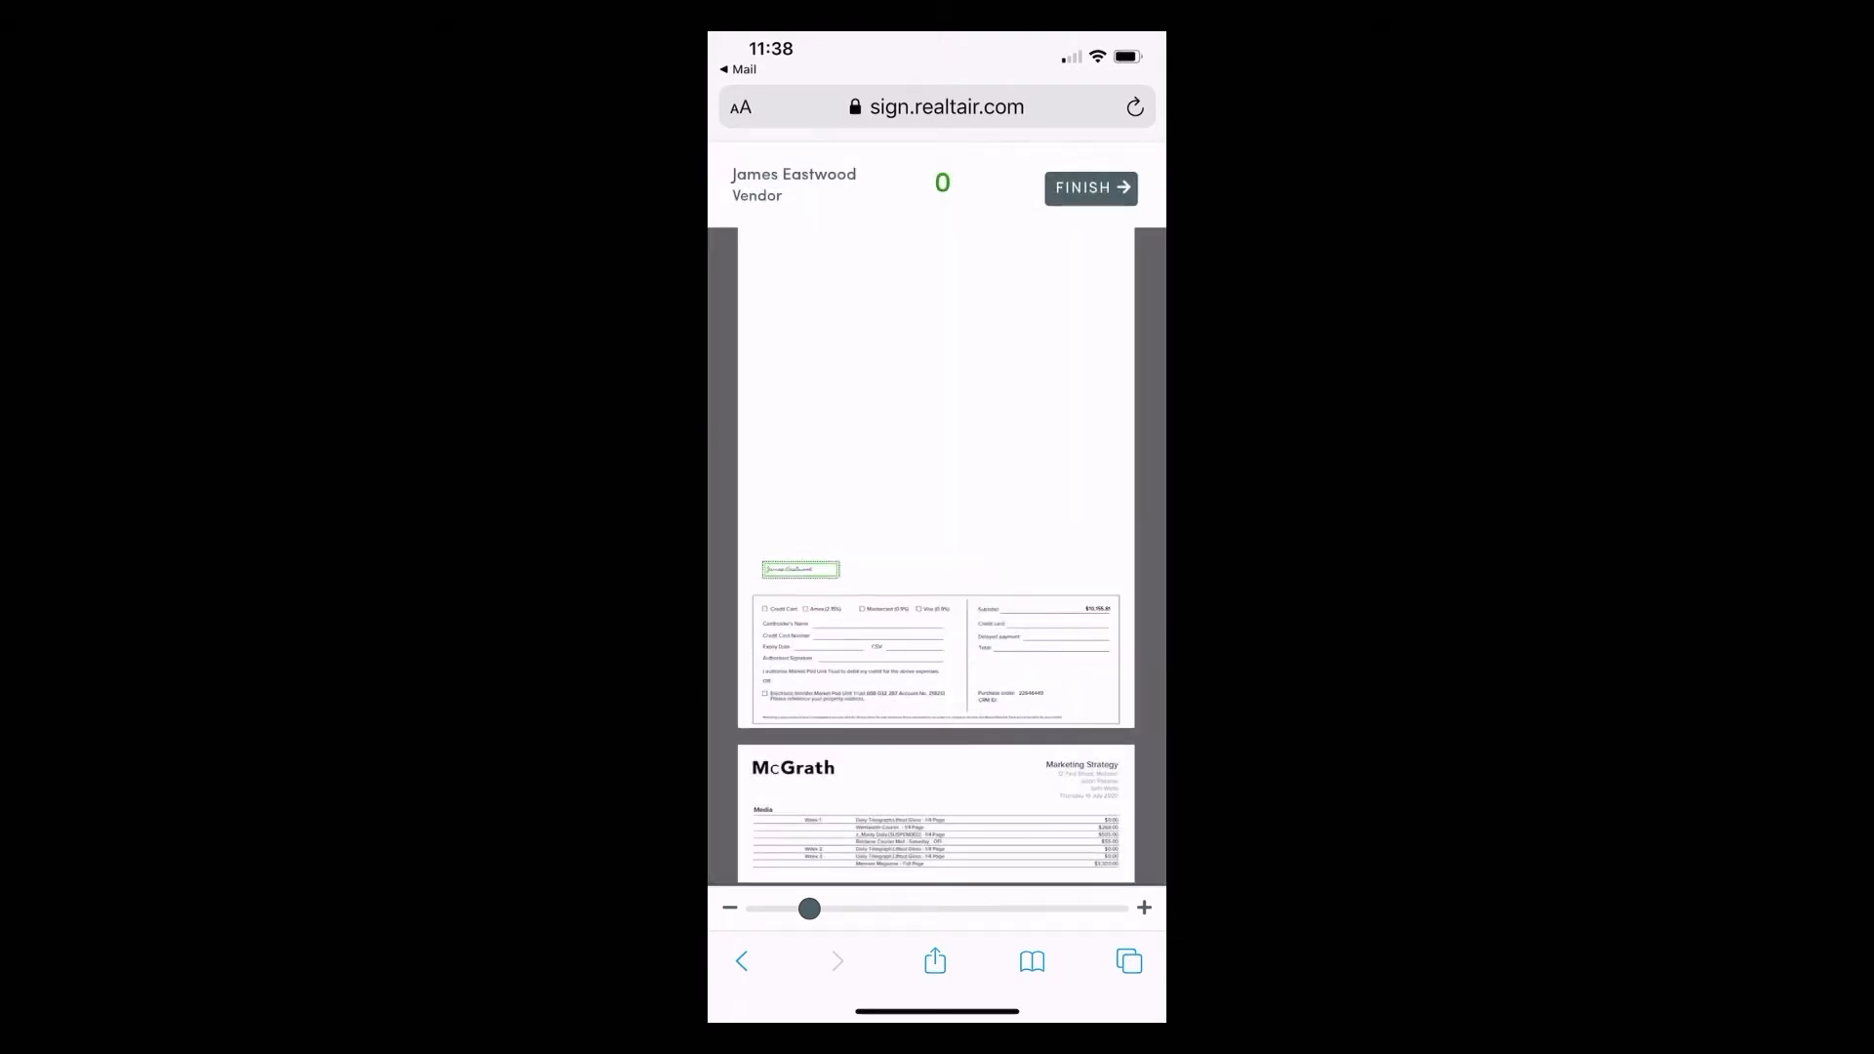
click(1091, 188)
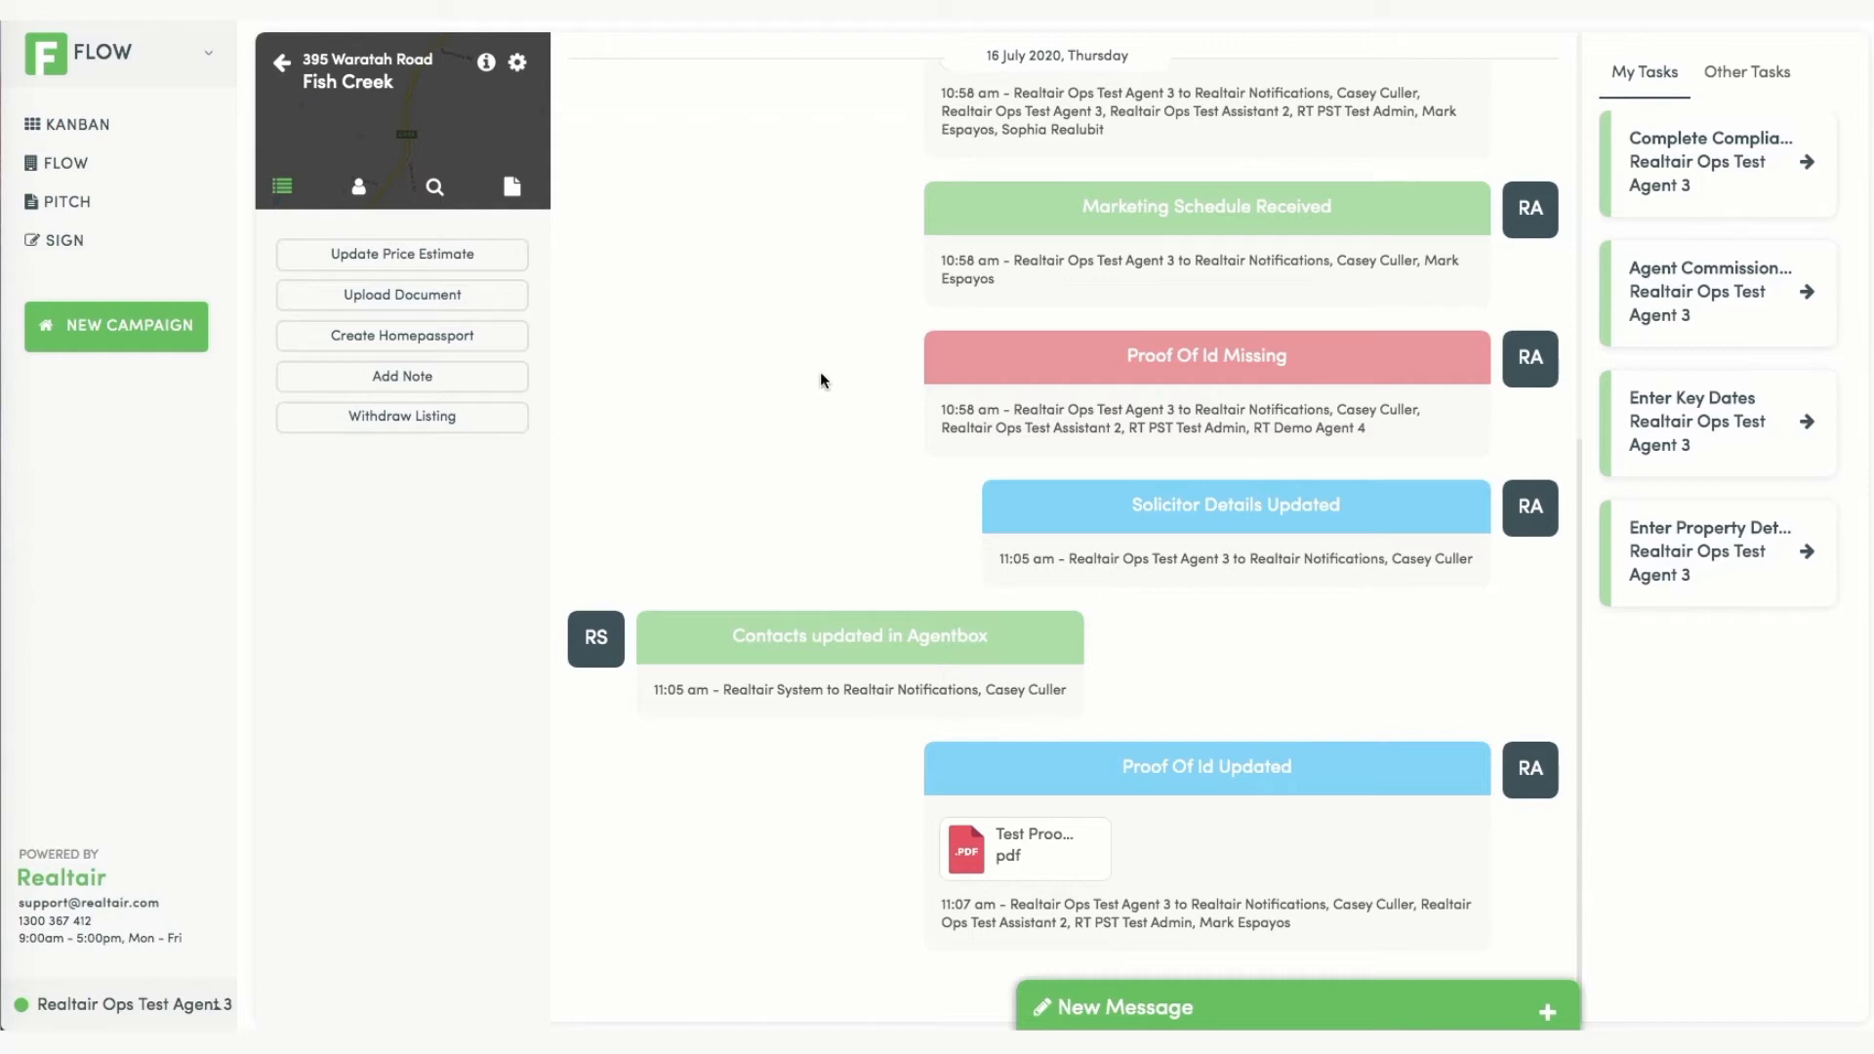
scroll(835, 371, up, 7)
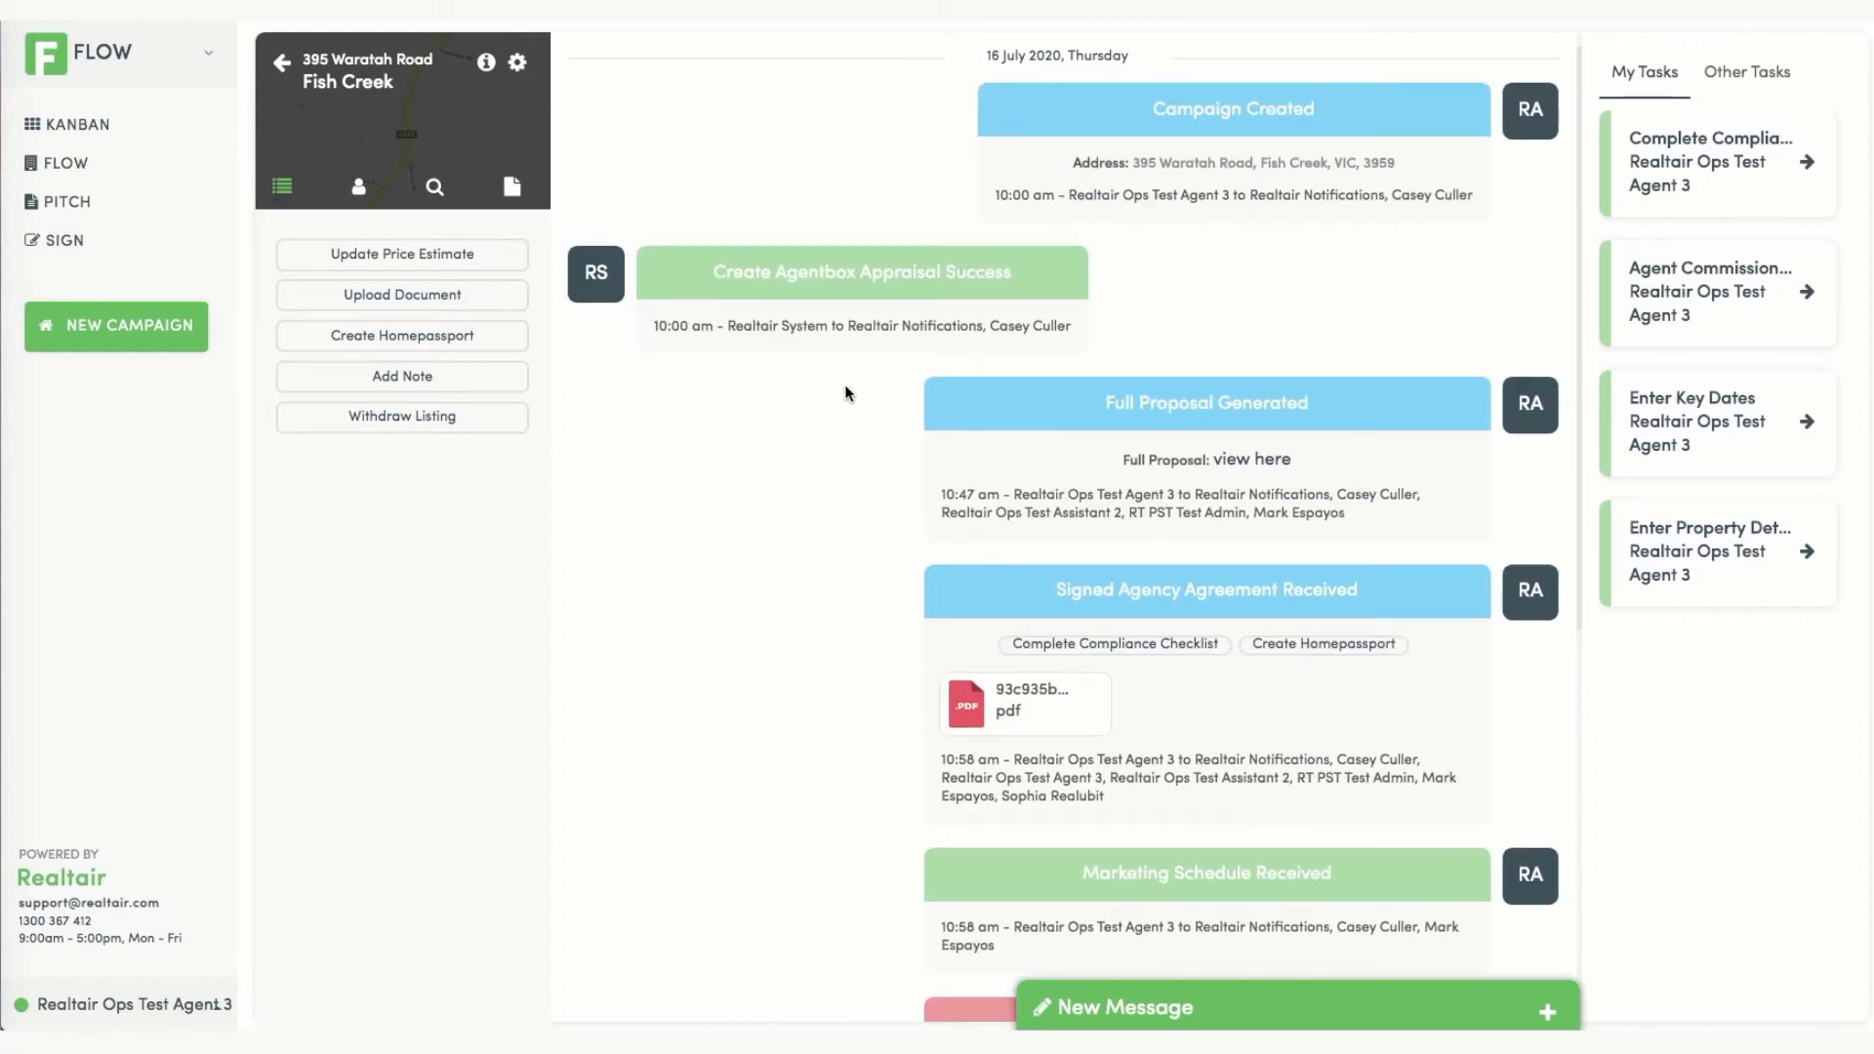
scroll(845, 393, down, 1)
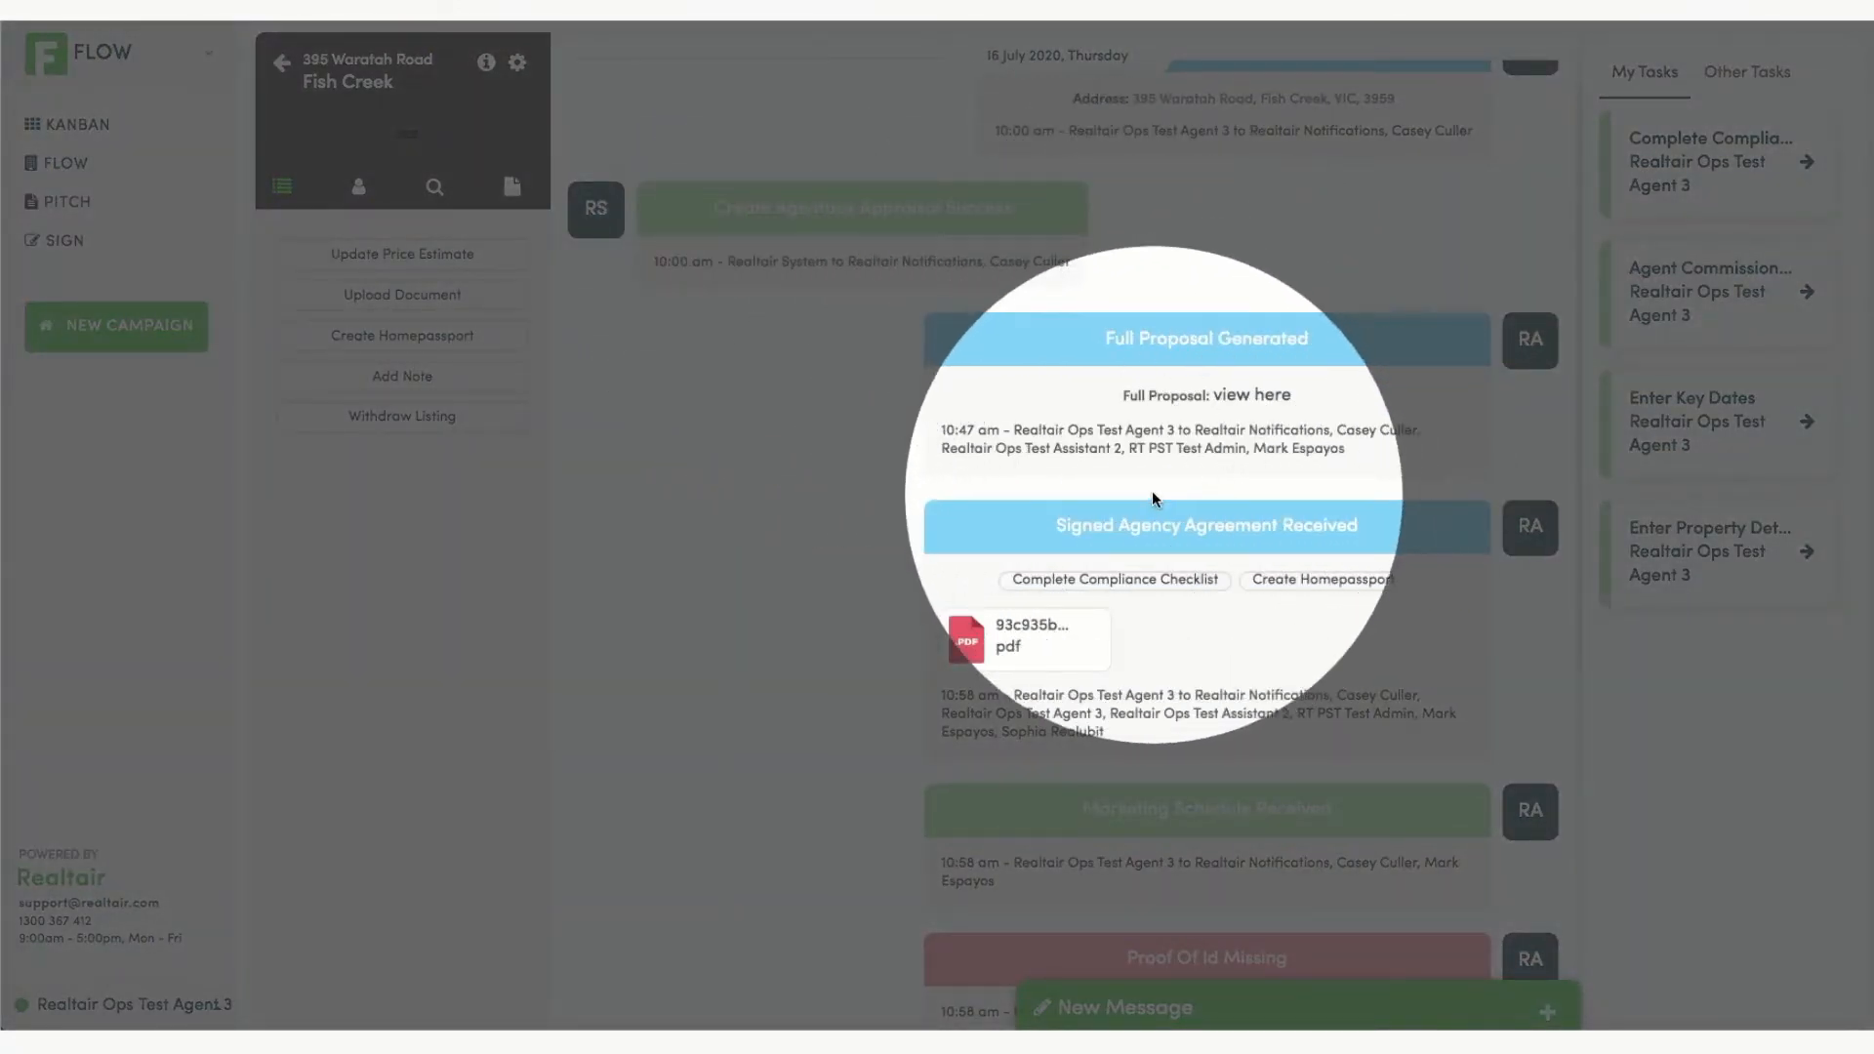
scroll(1280, 442, down, 9)
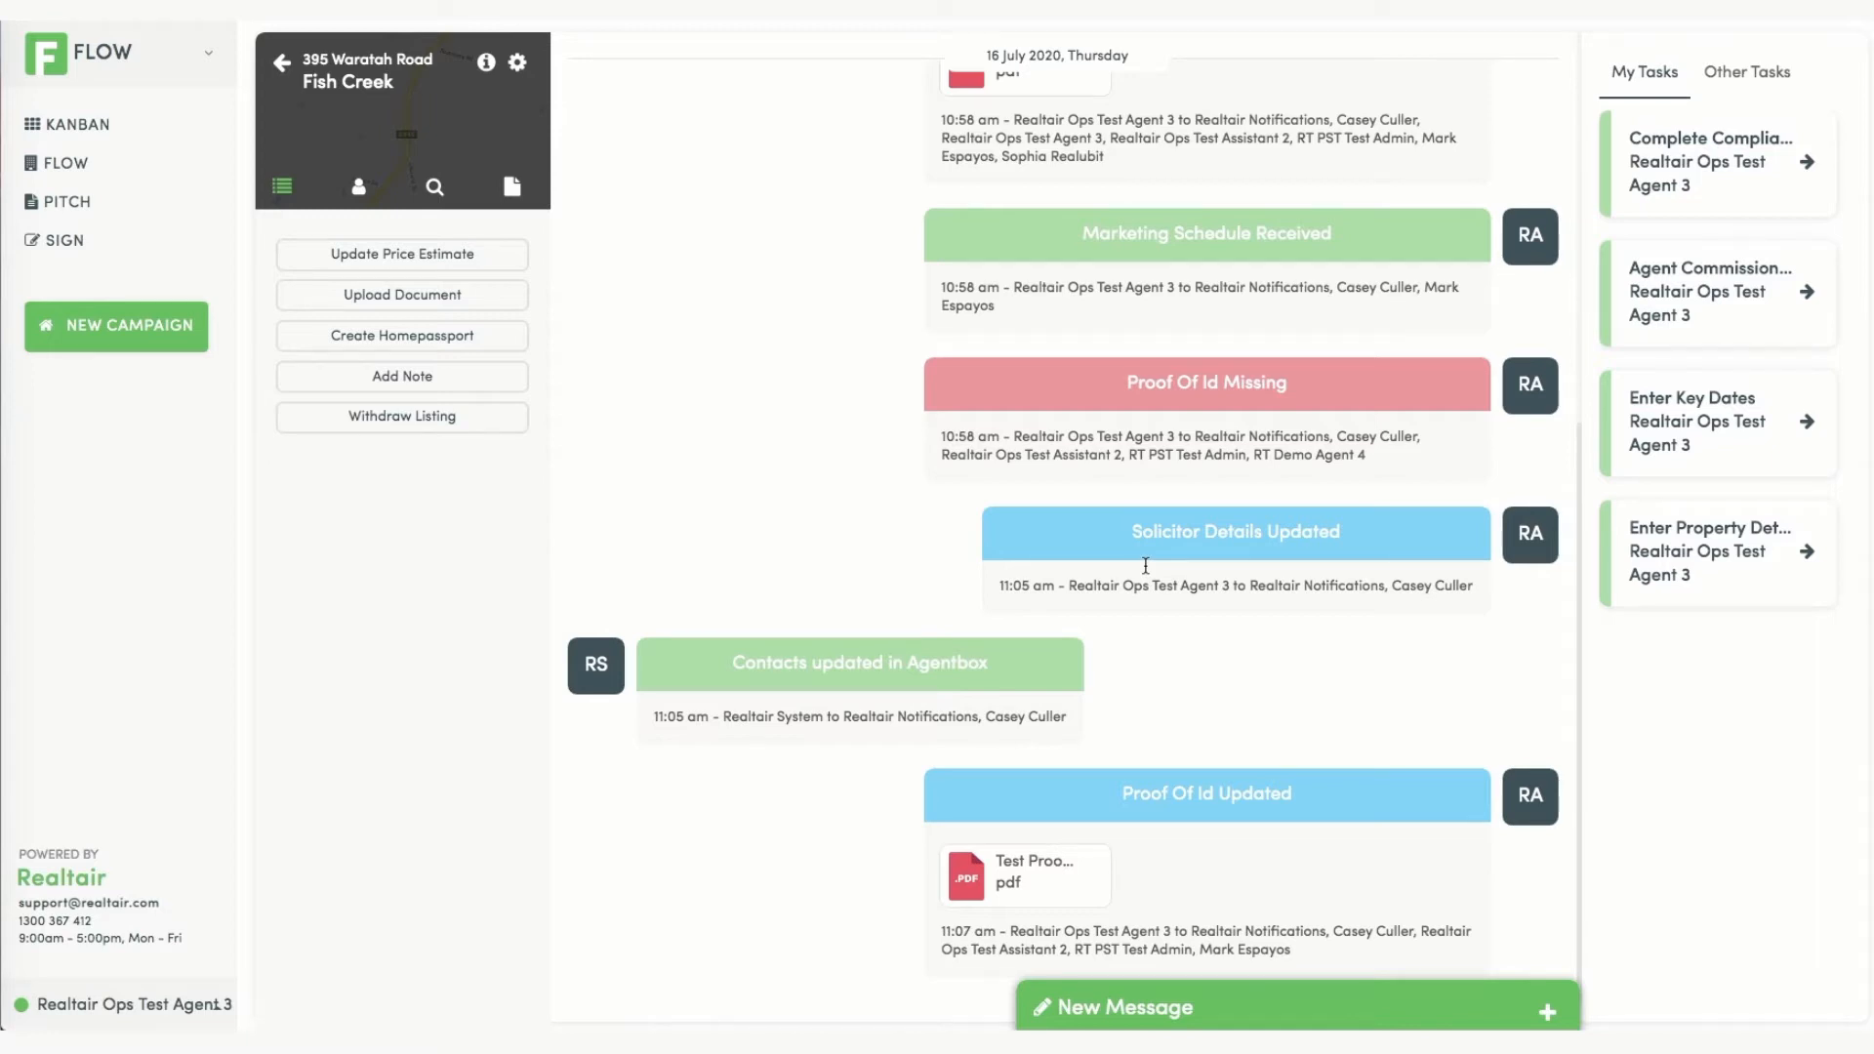
scroll(1145, 566, down, 1)
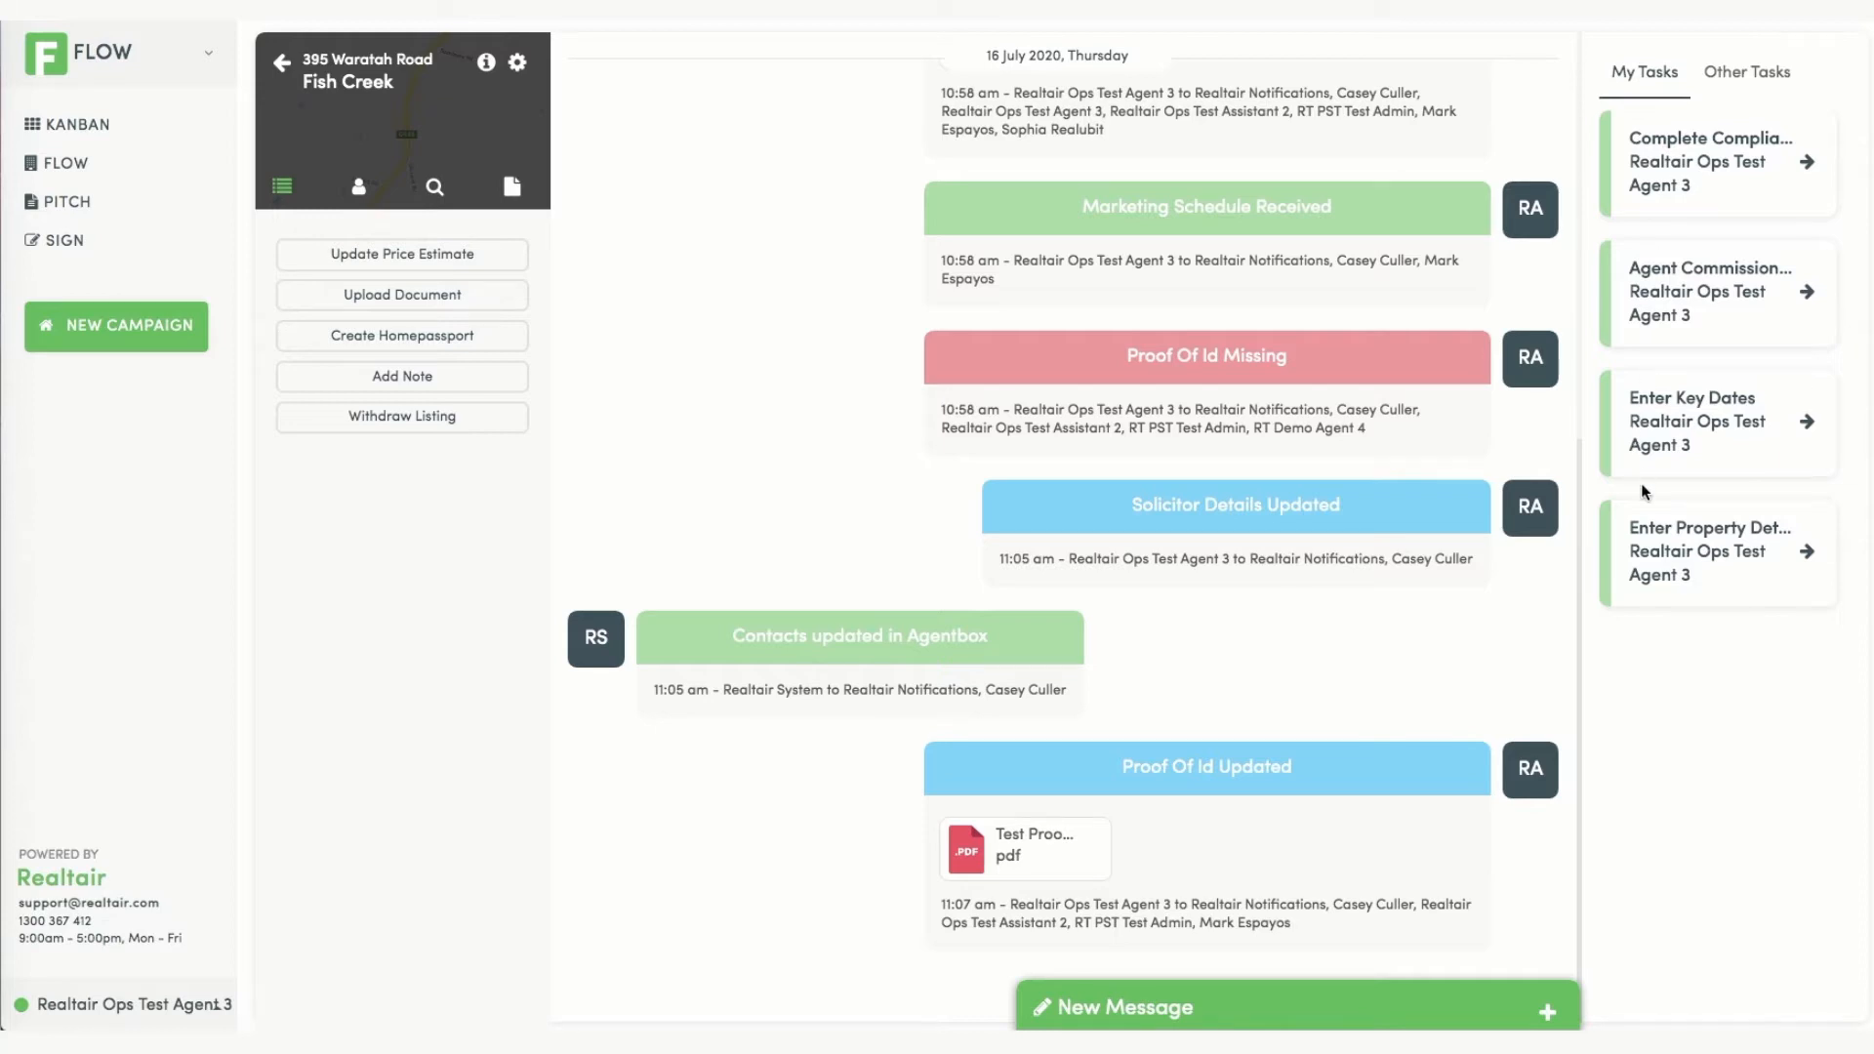
click(1753, 84)
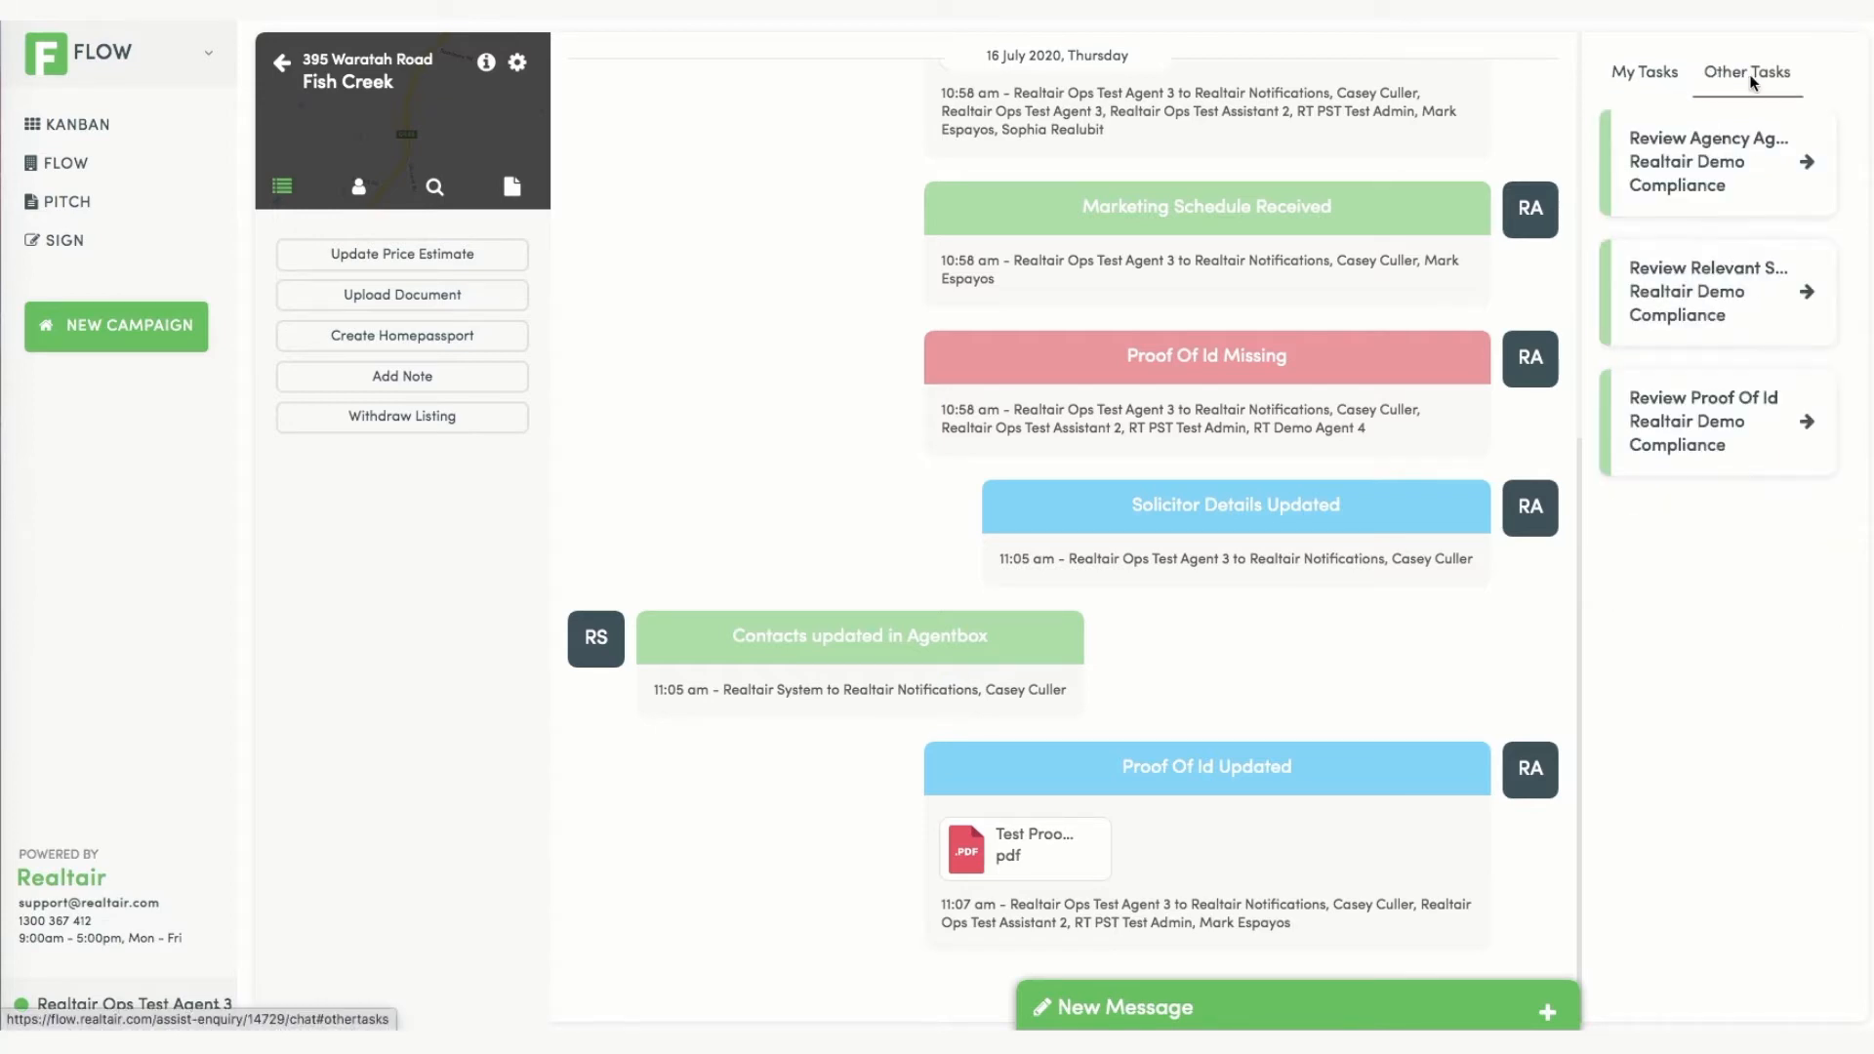
click(1655, 81)
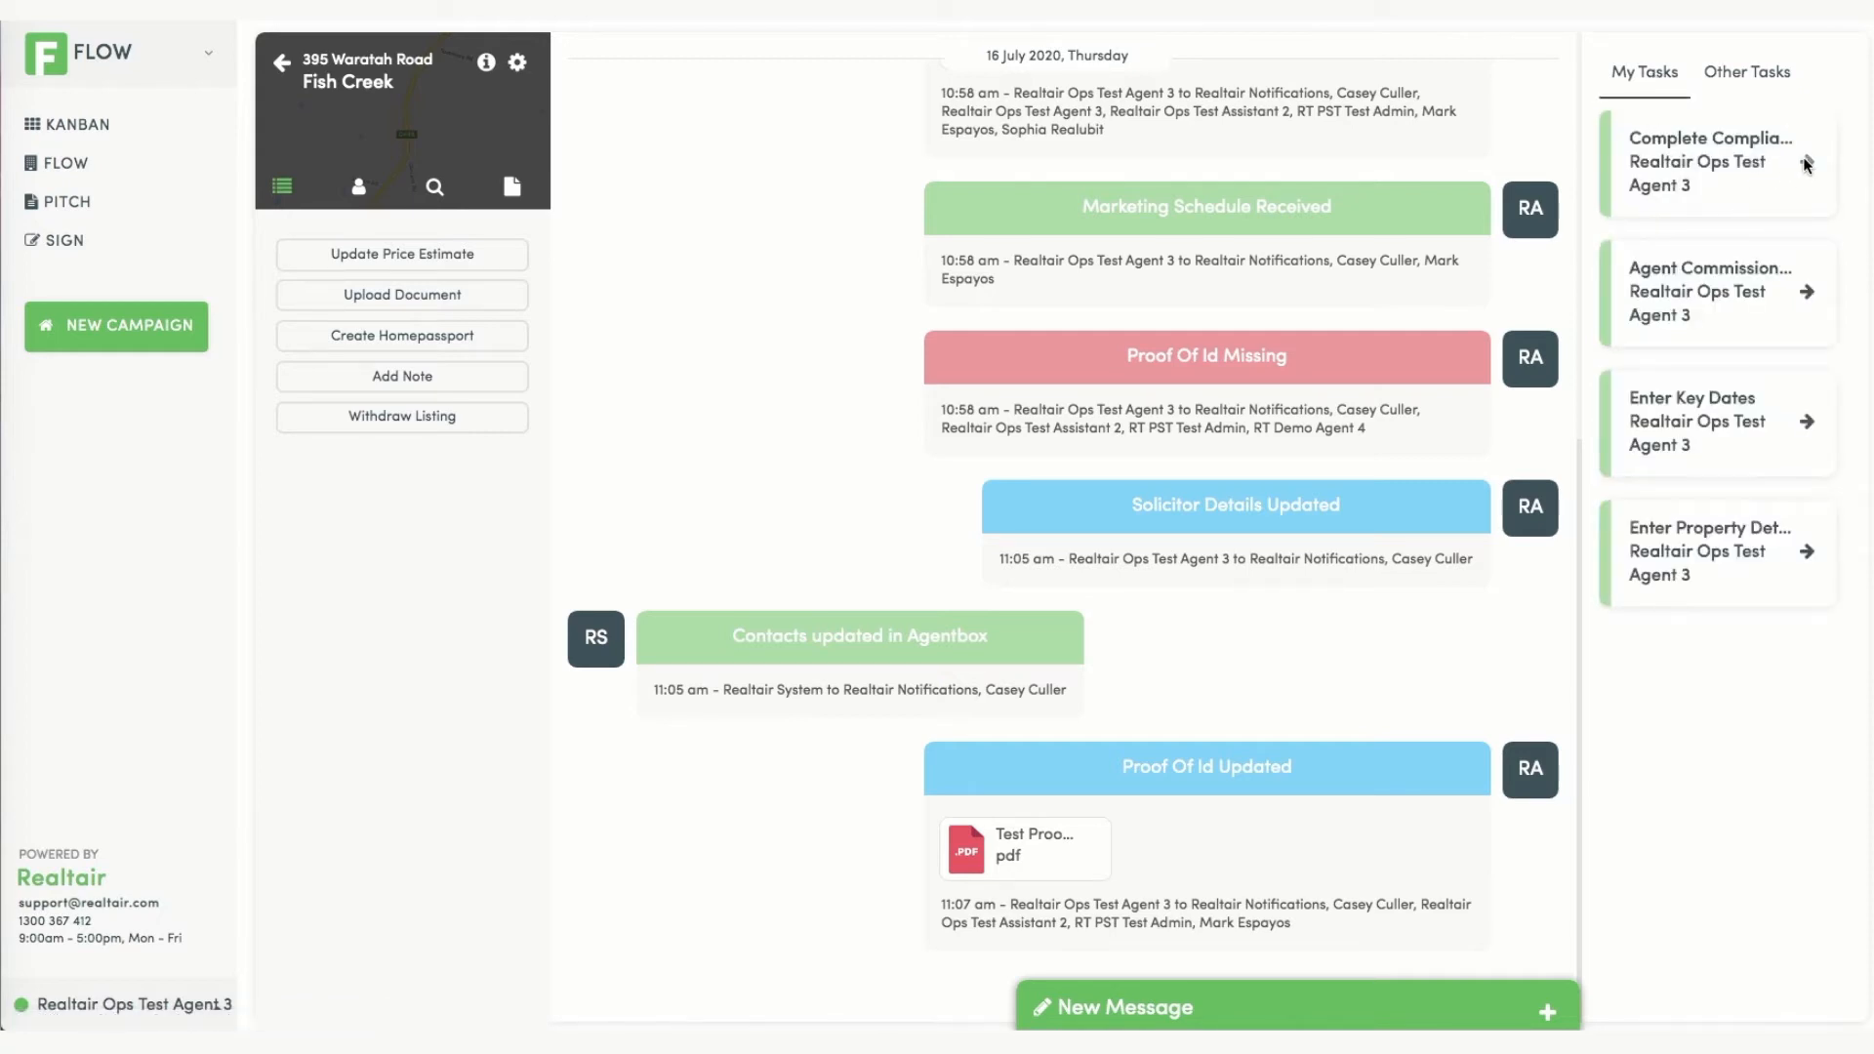
click(1806, 163)
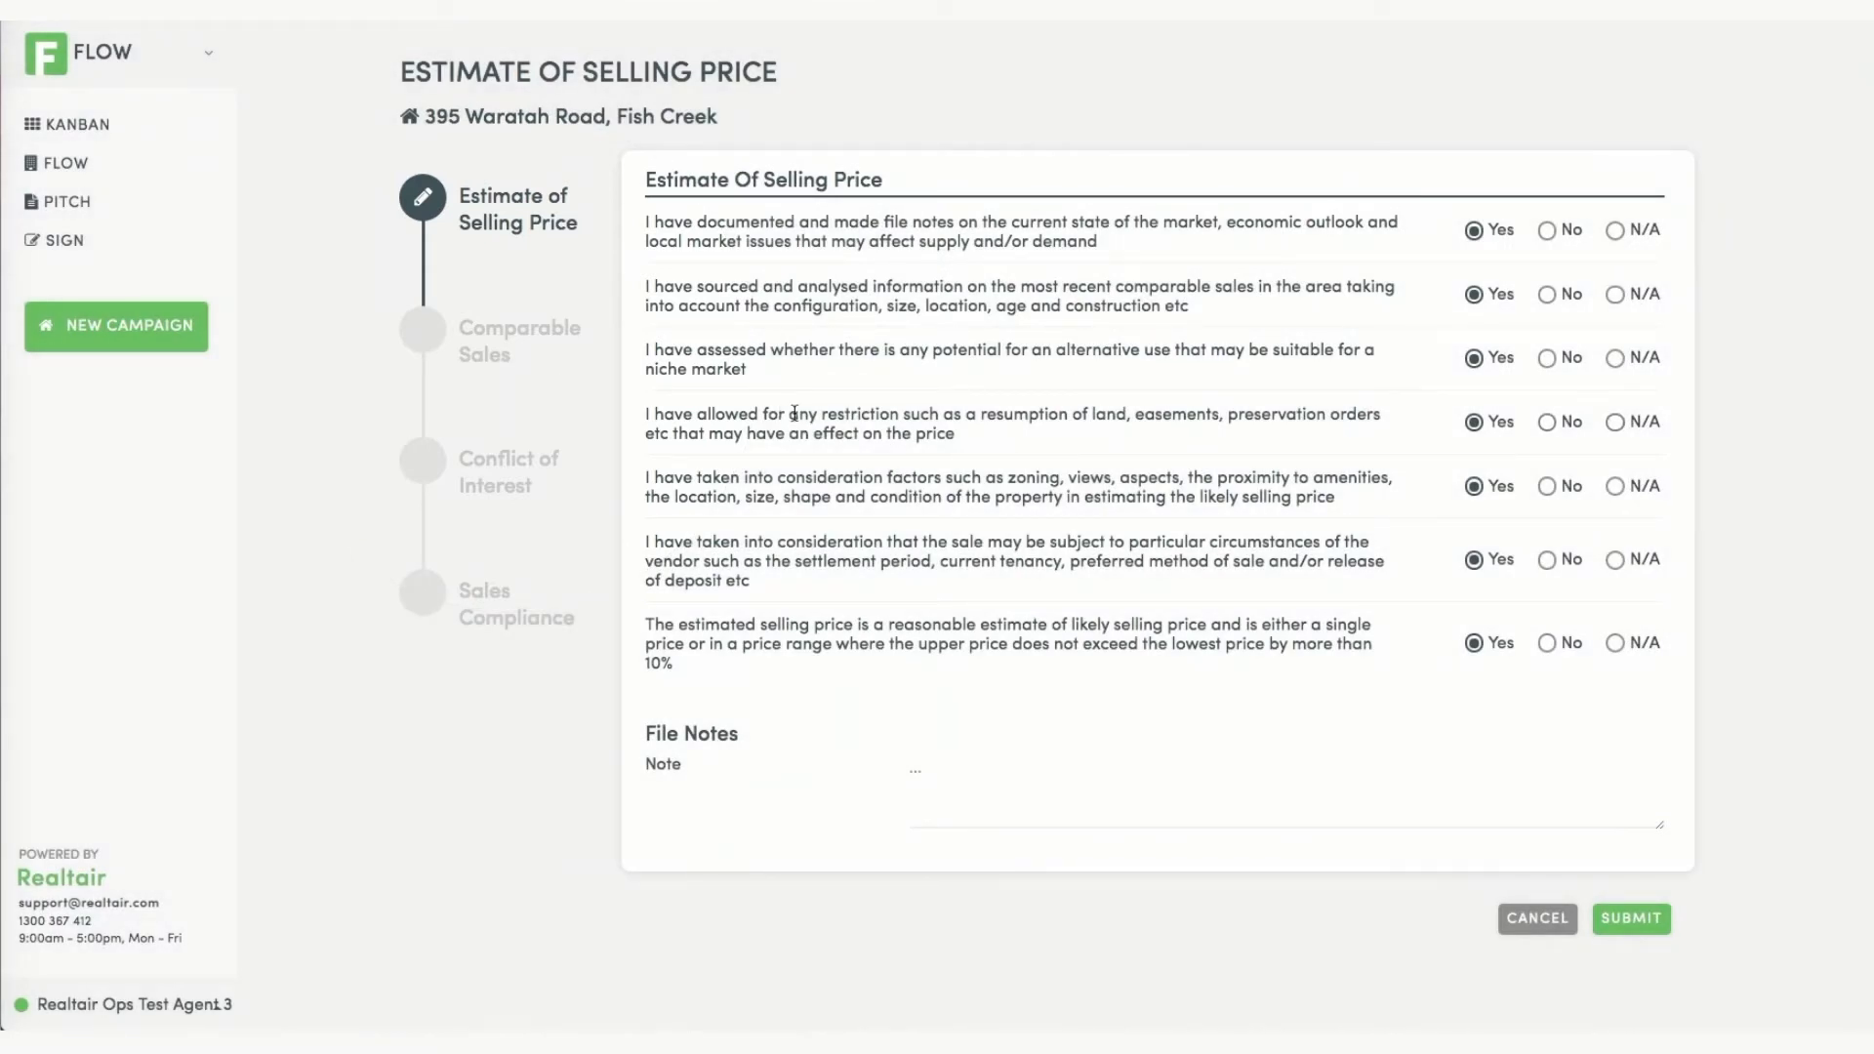
Submit Estimate of Selling Price, then Comparable Sales (Yes to three sales) and Conflict of Interest.
click(1659, 922)
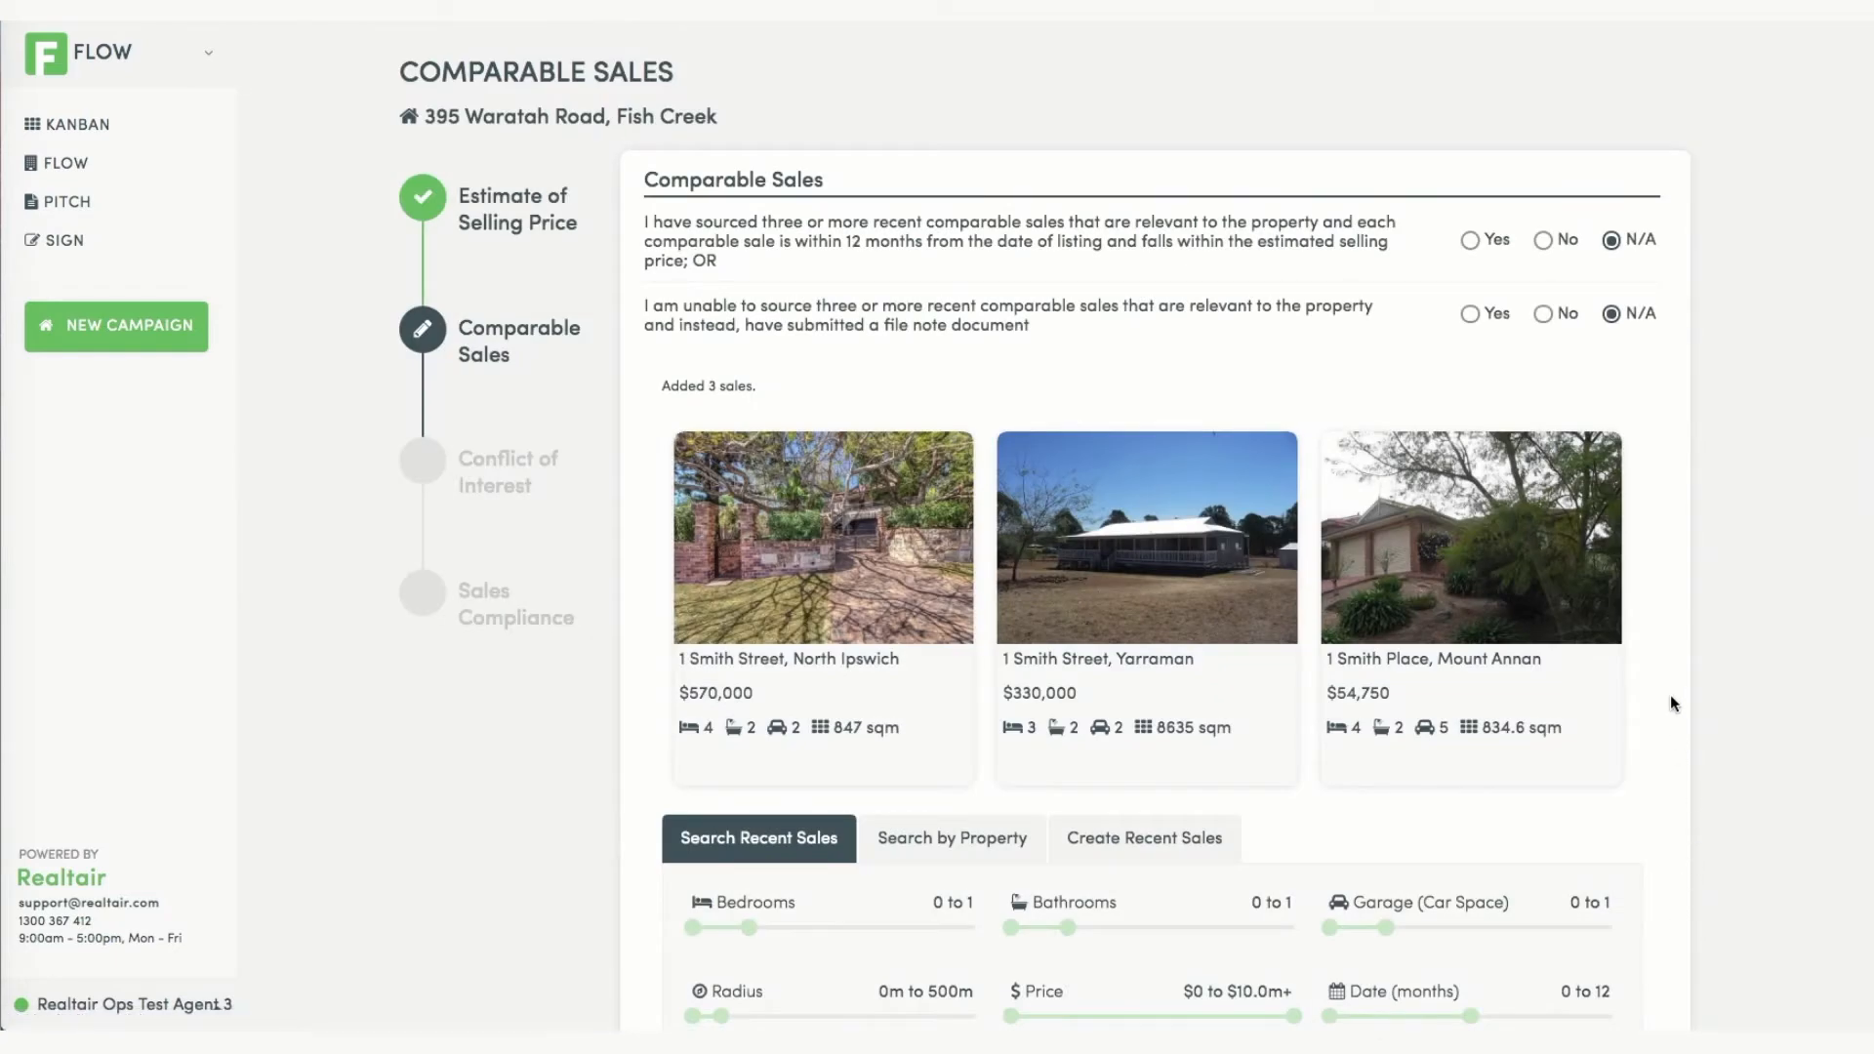
click(1481, 243)
scroll(1789, 523, down, 3)
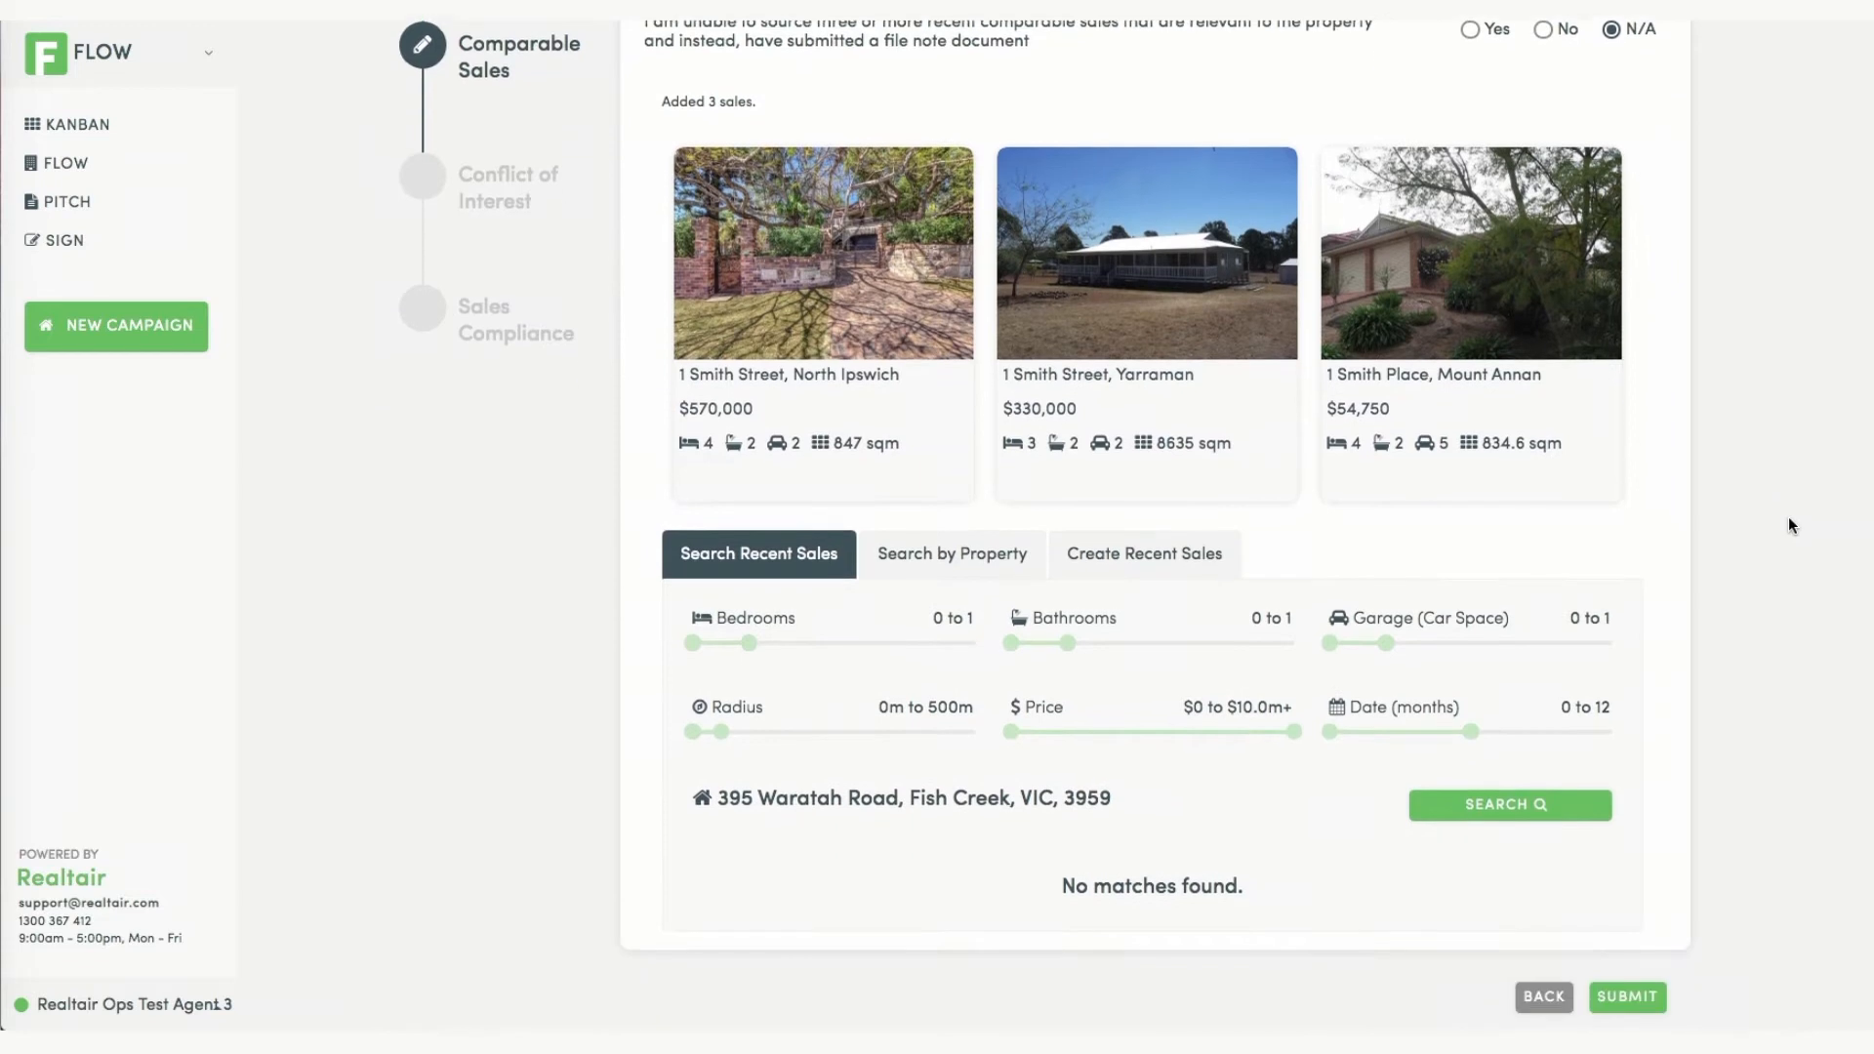
click(1005, 546)
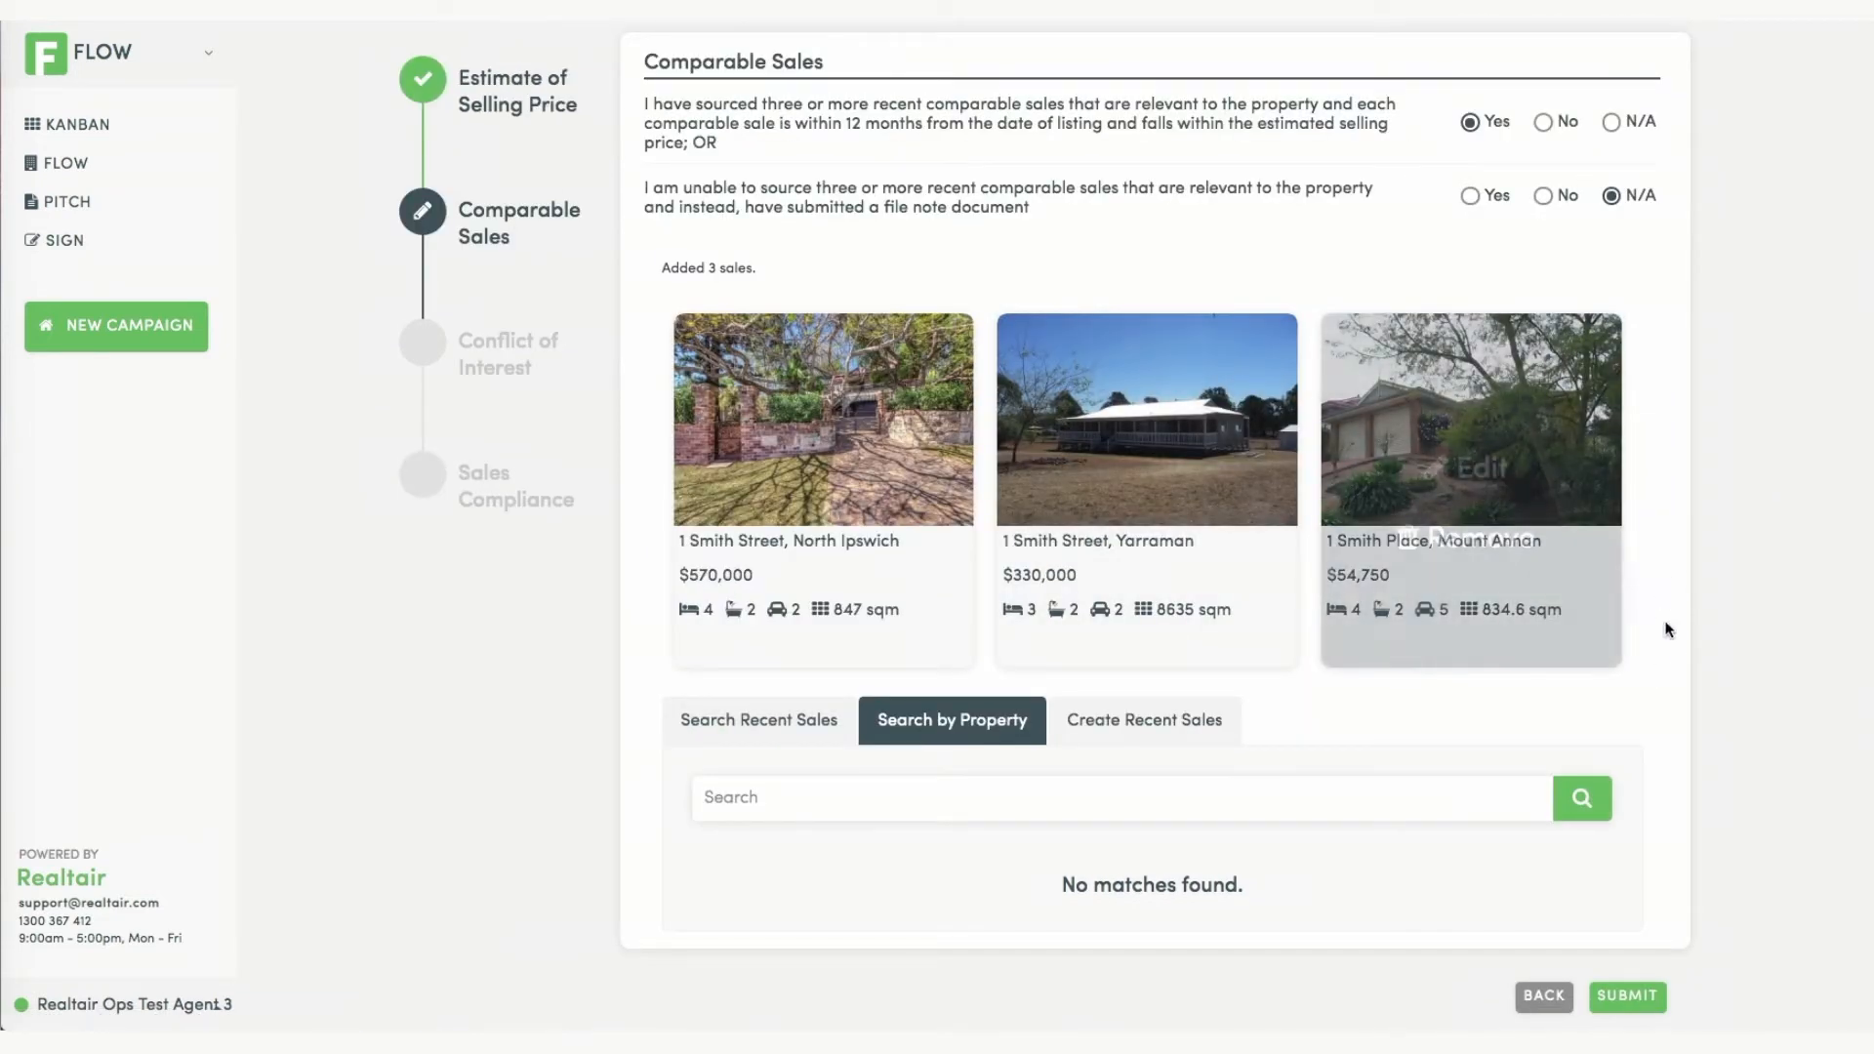
click(1649, 997)
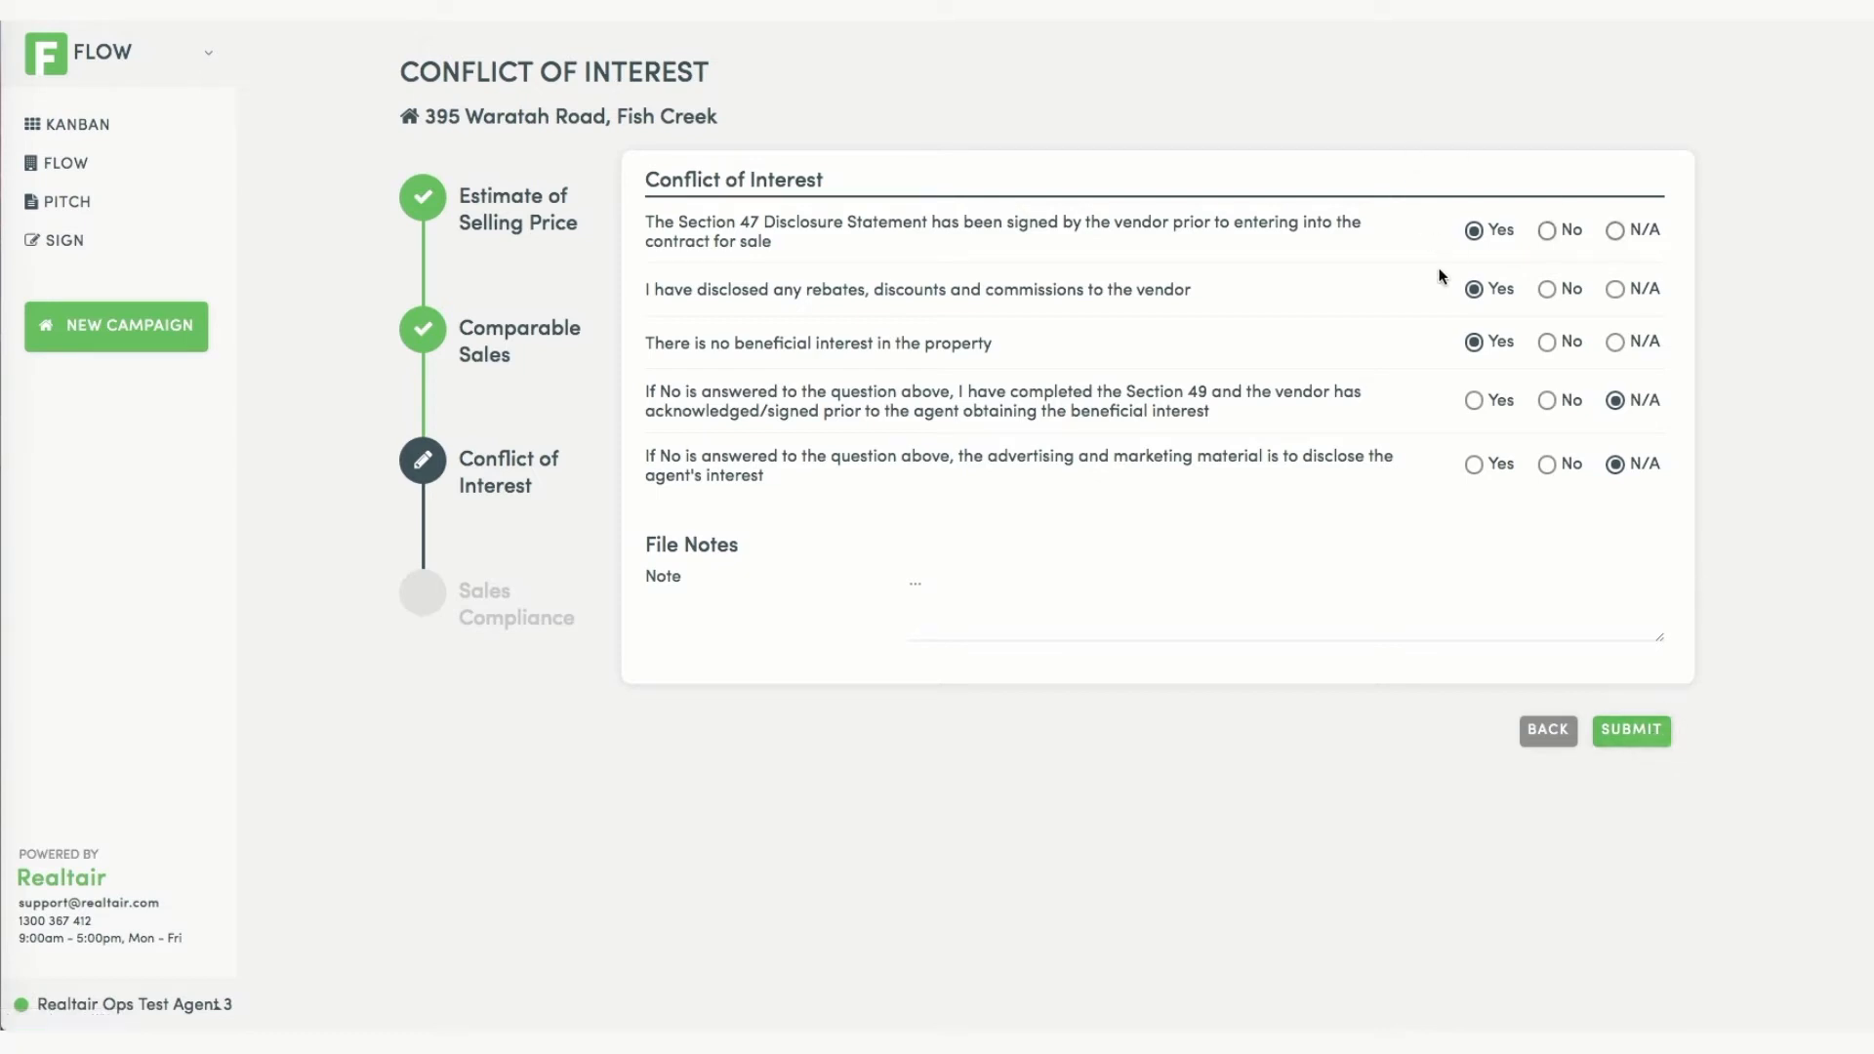
click(1643, 741)
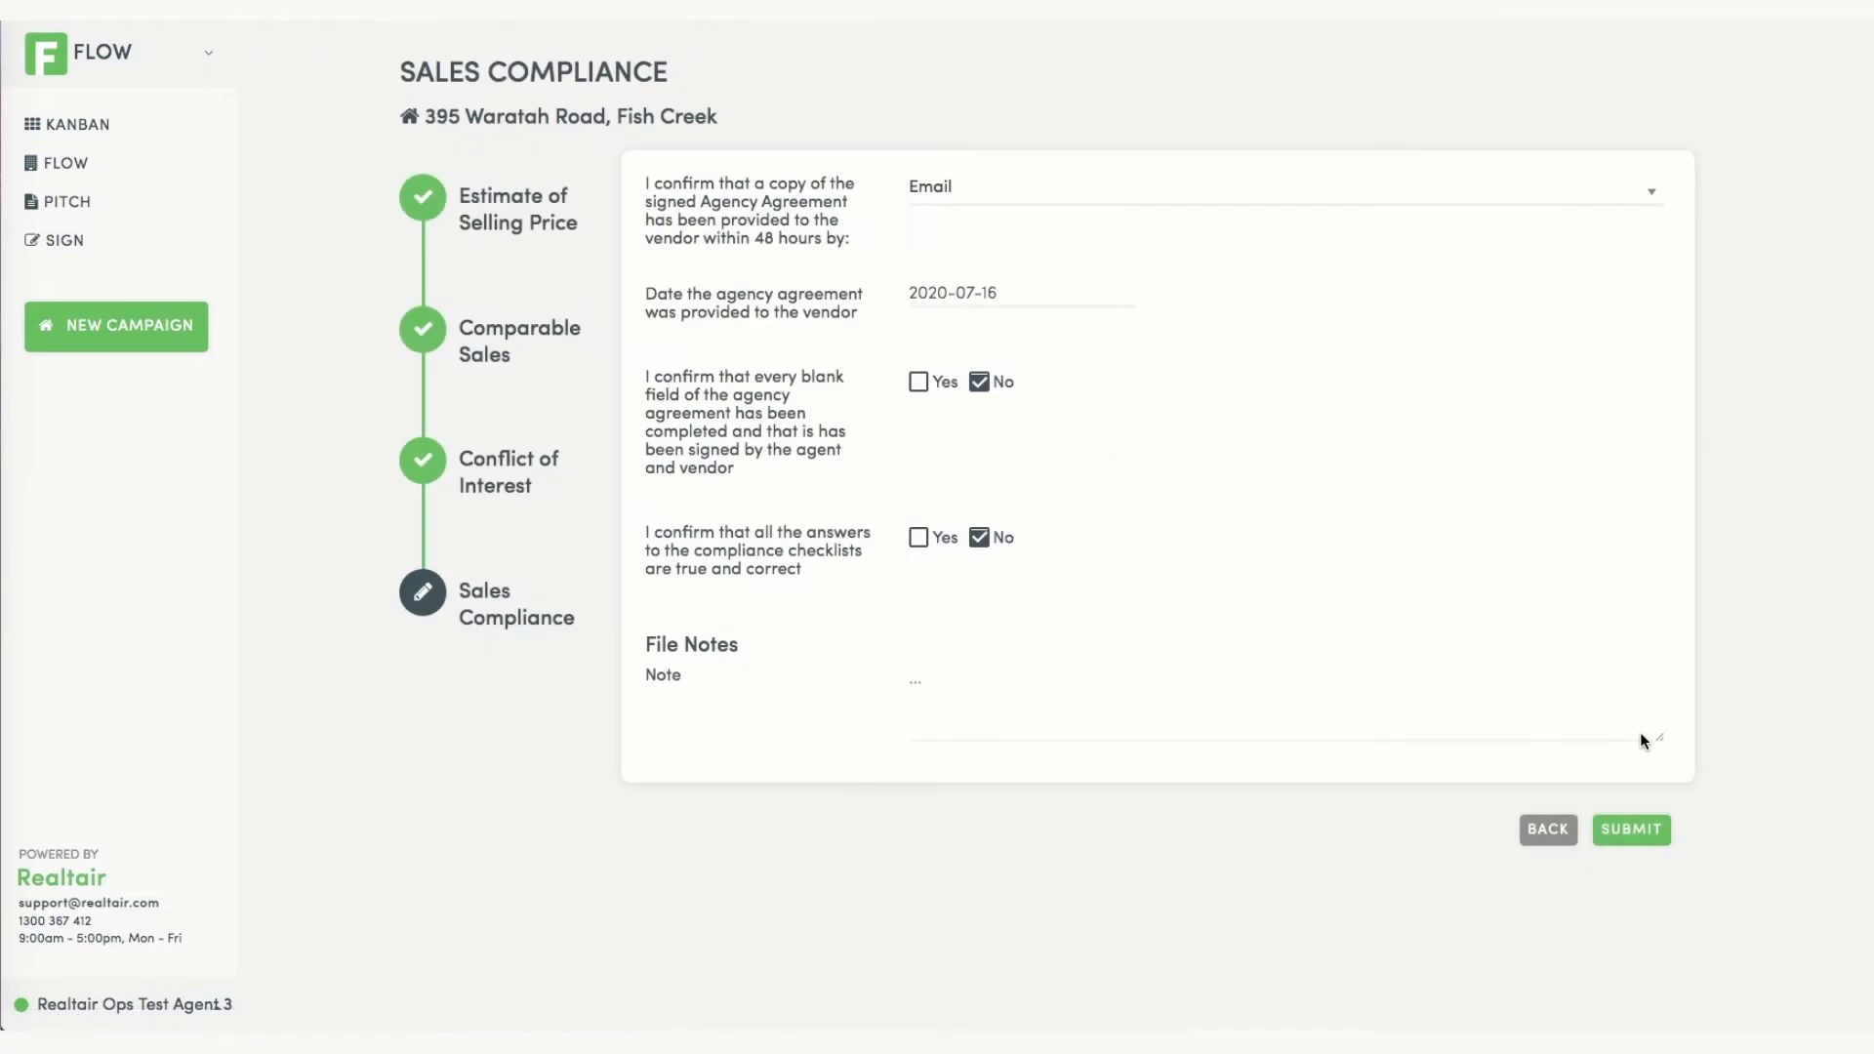
Keep Email as the delivery method, tick Yes on both confirmations, and submit Sales Compliance.
click(1068, 188)
click(1069, 188)
click(922, 383)
click(919, 538)
click(1633, 830)
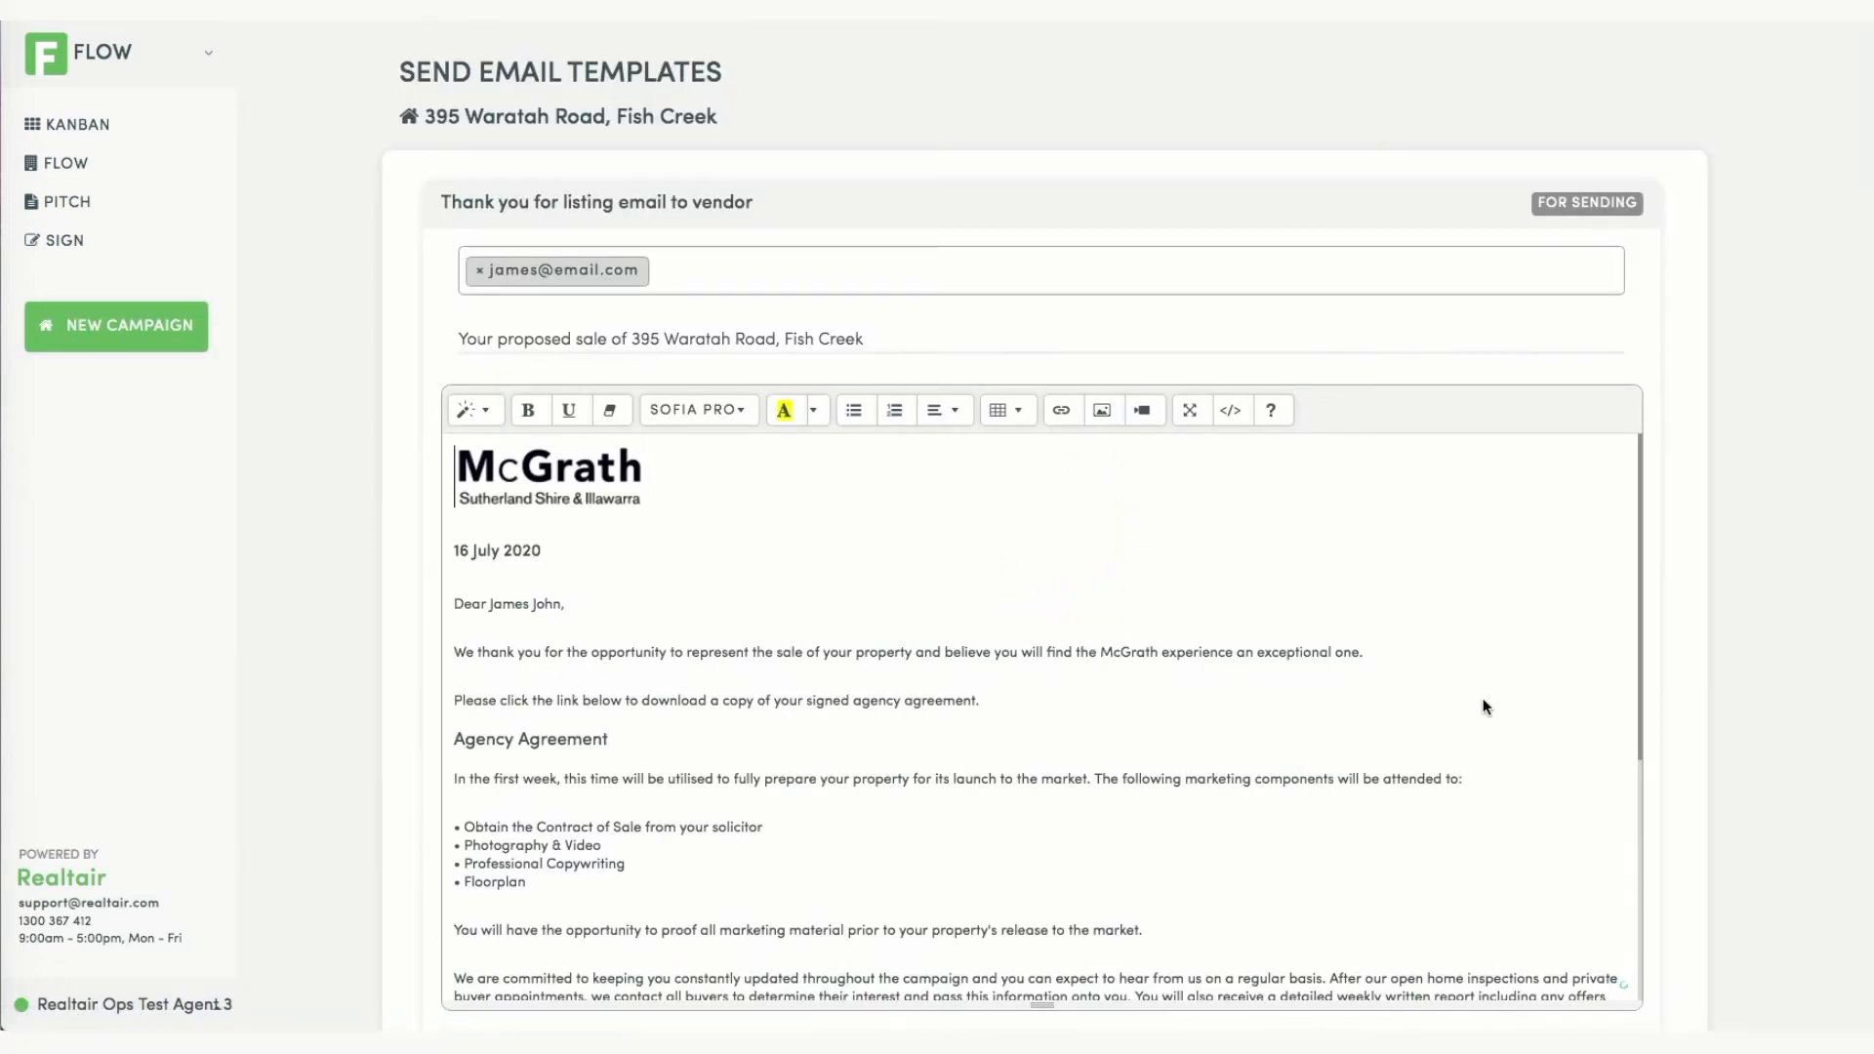
Review the Thank you for listing email and check its signed agency agreement link.
click(1287, 201)
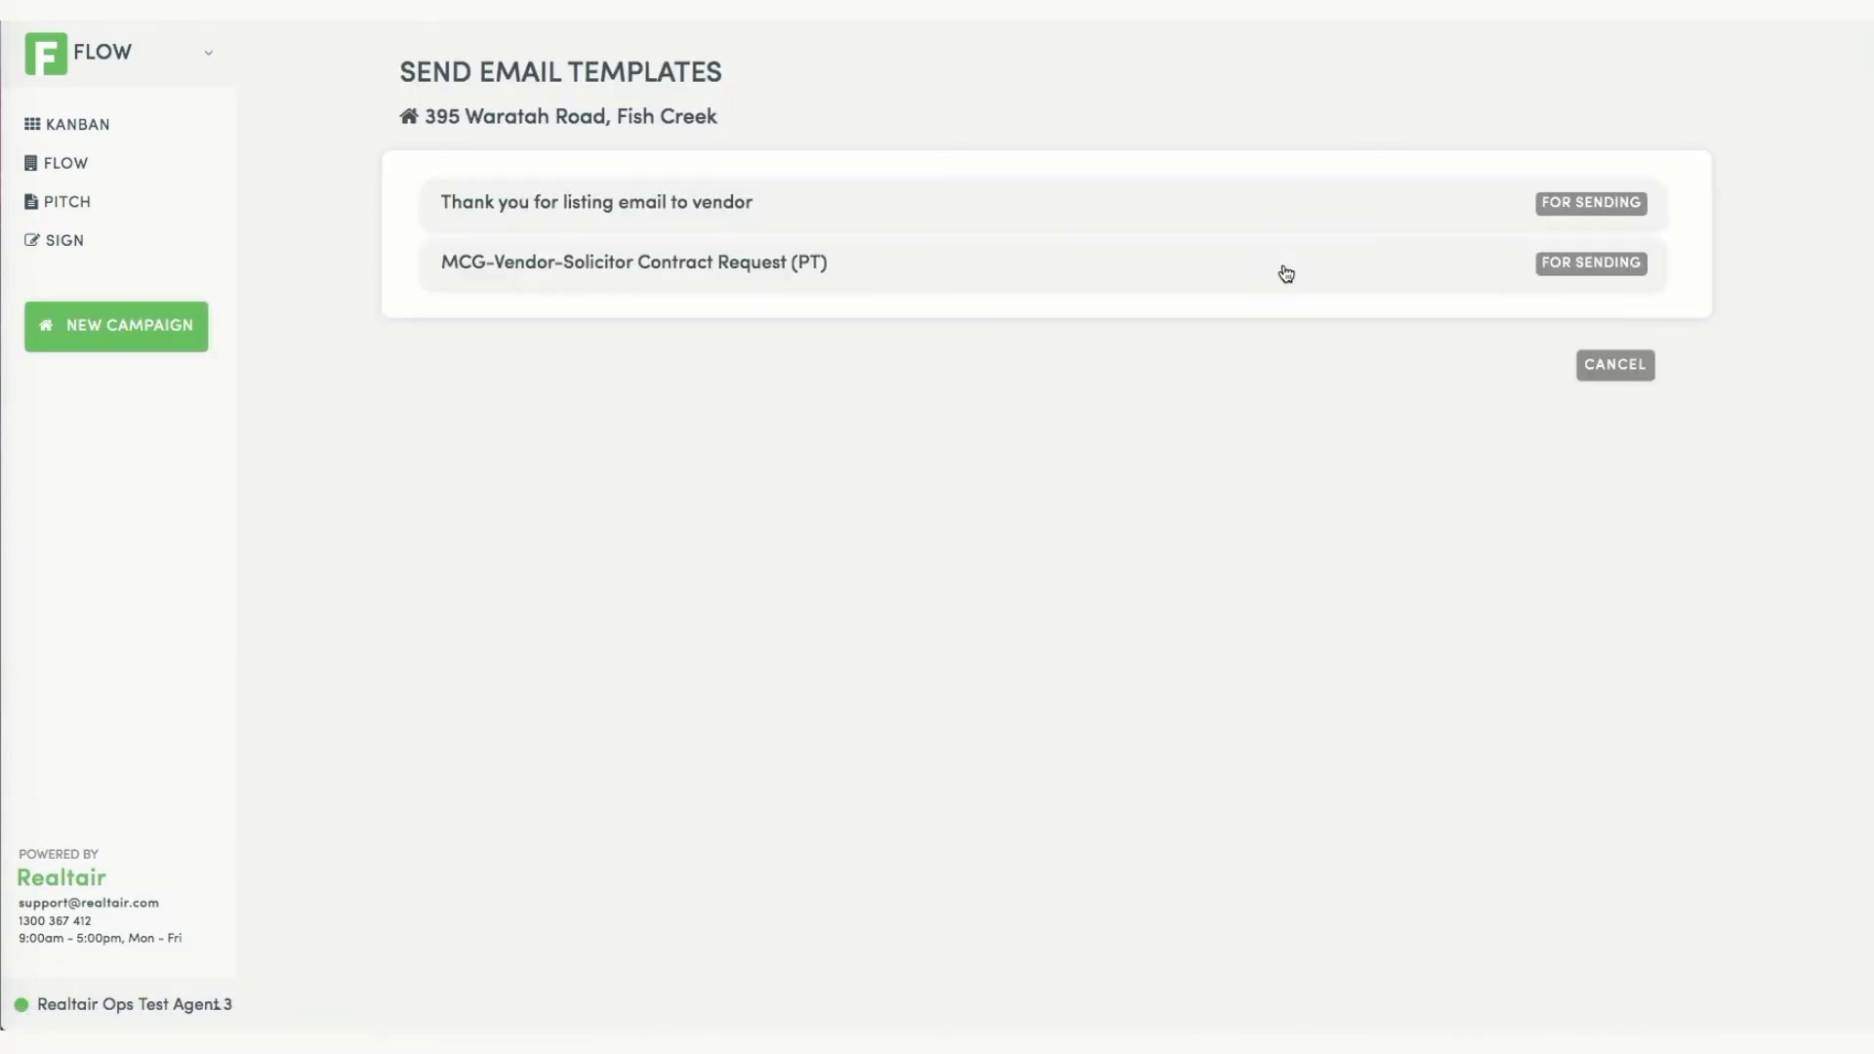
click(1287, 275)
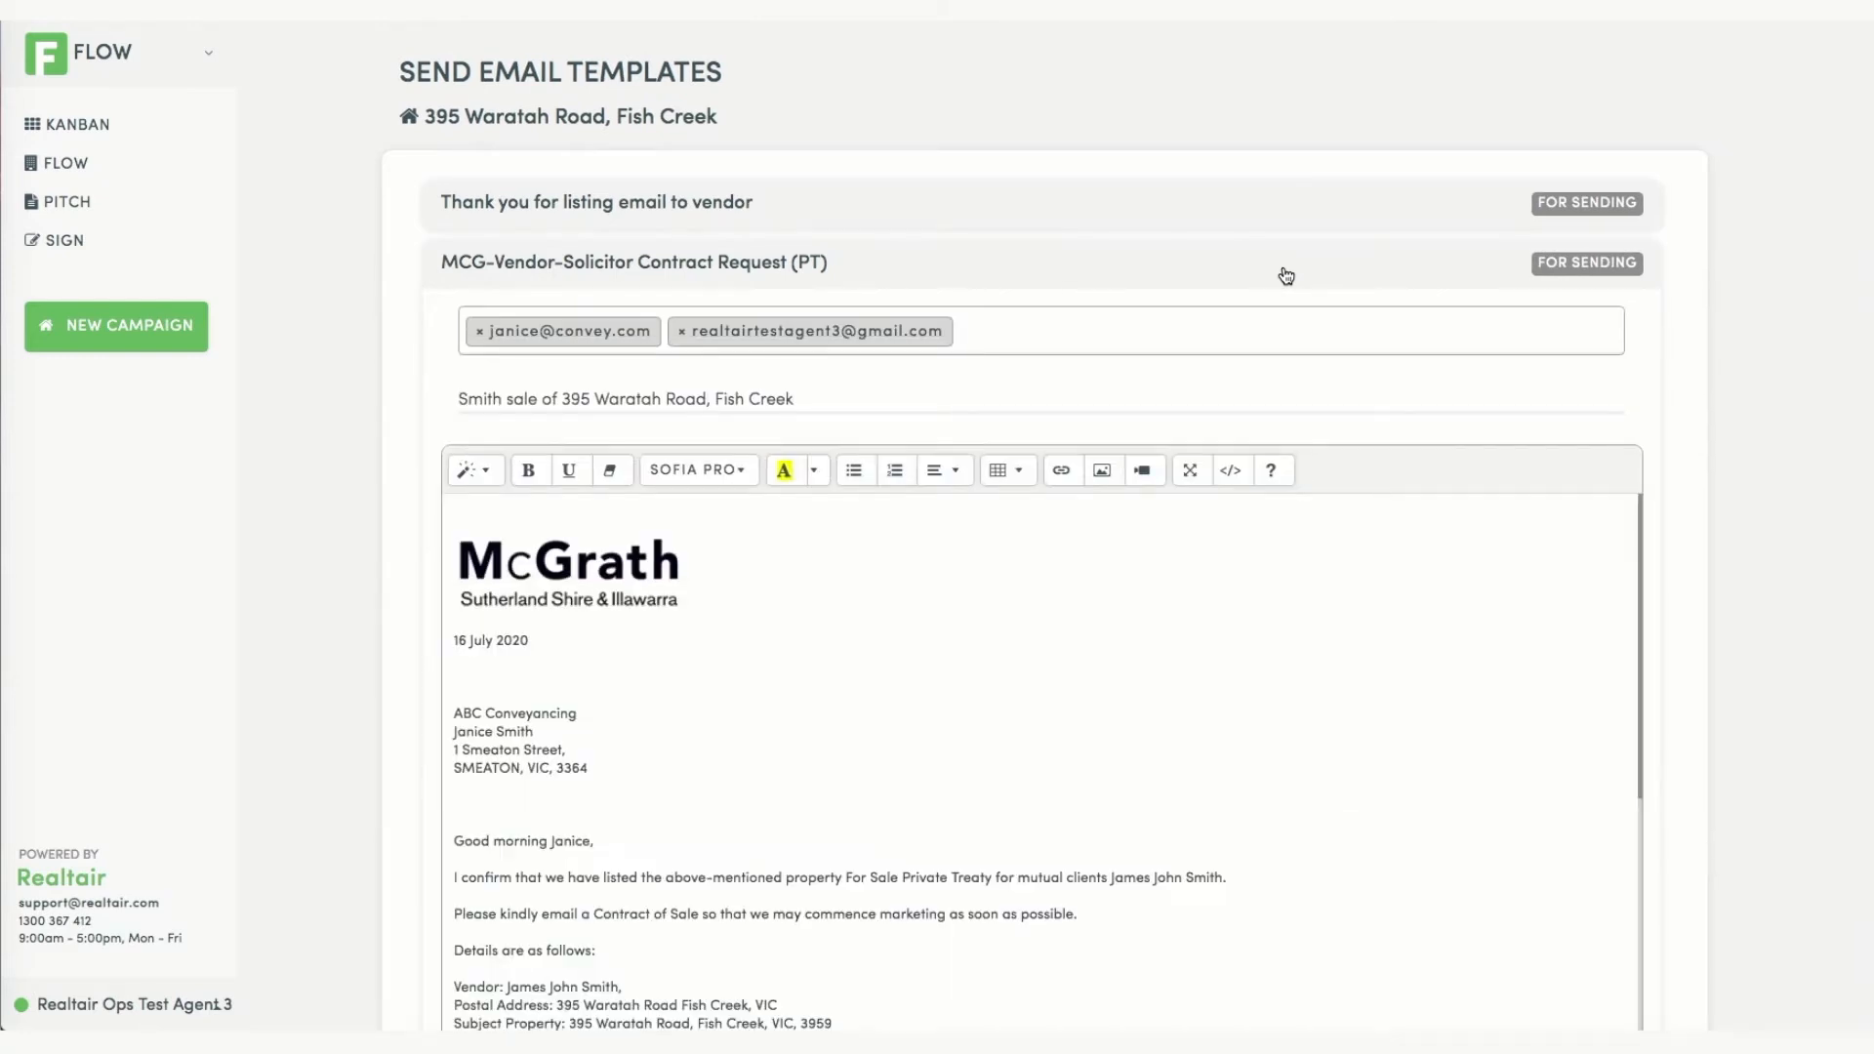
click(1286, 227)
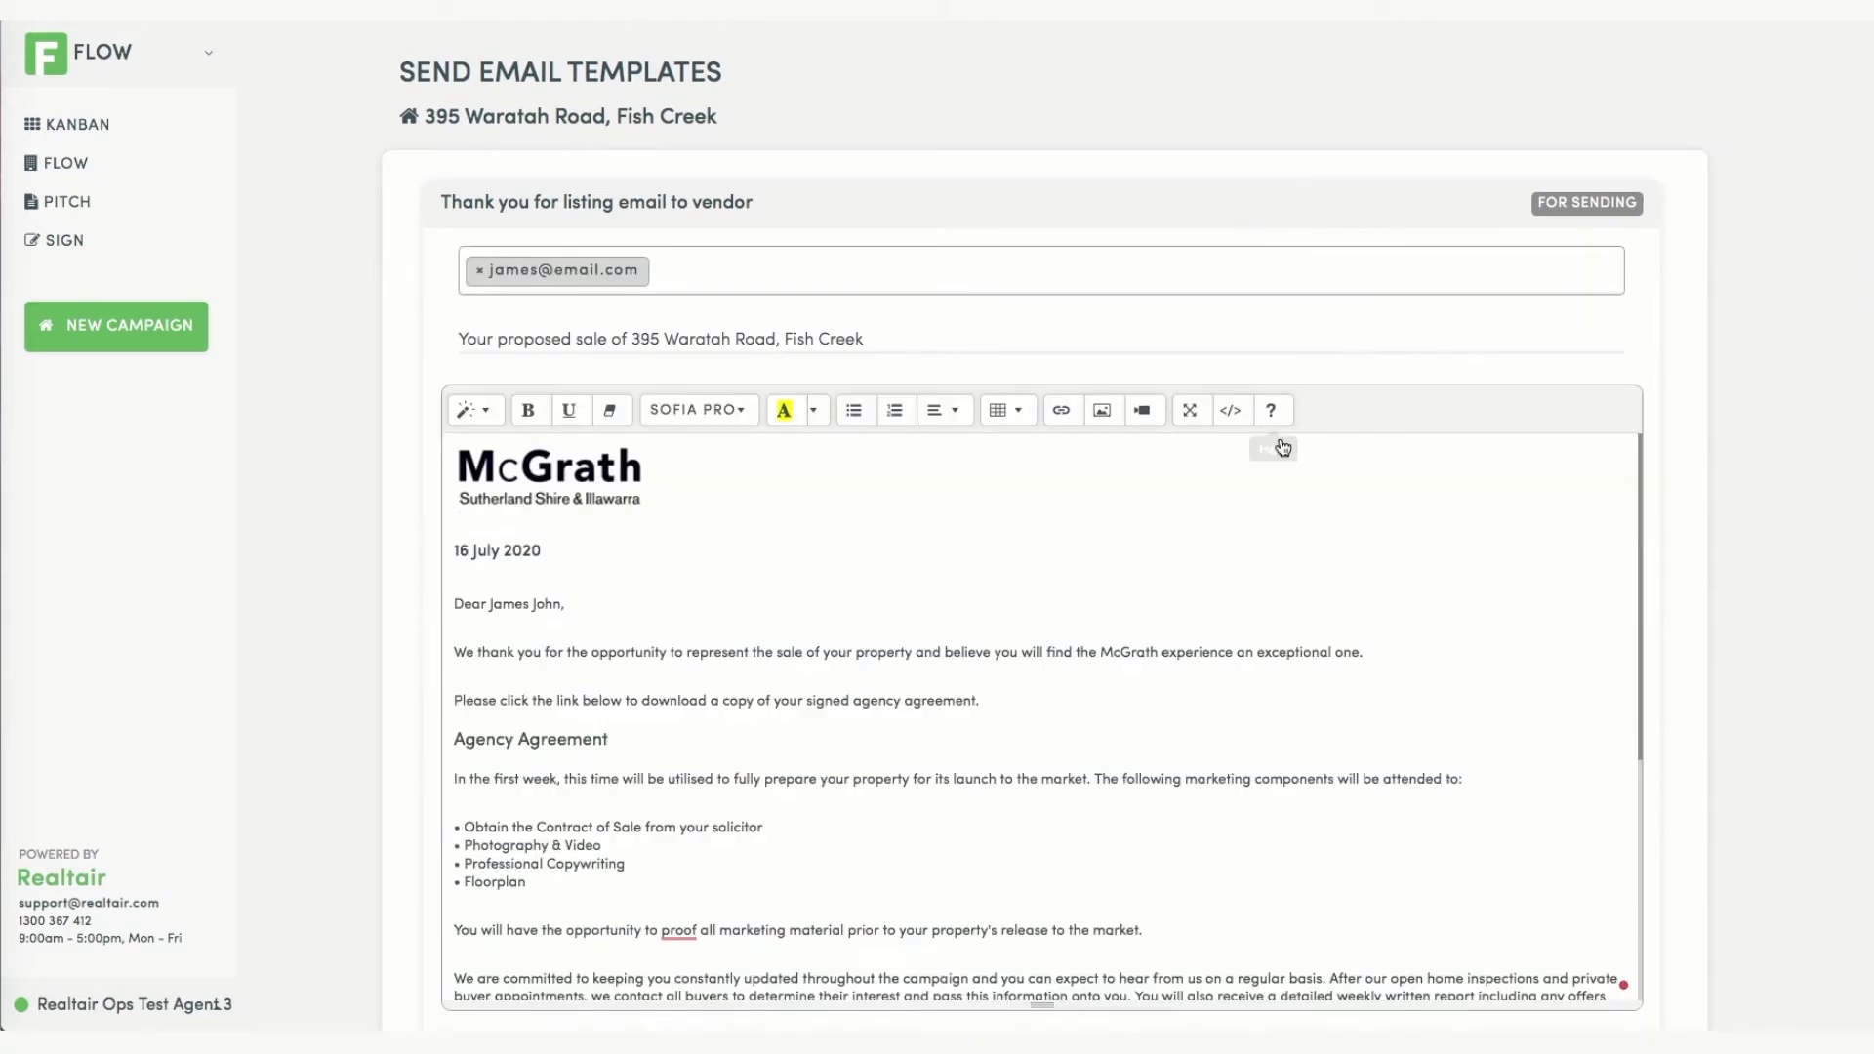
click(509, 743)
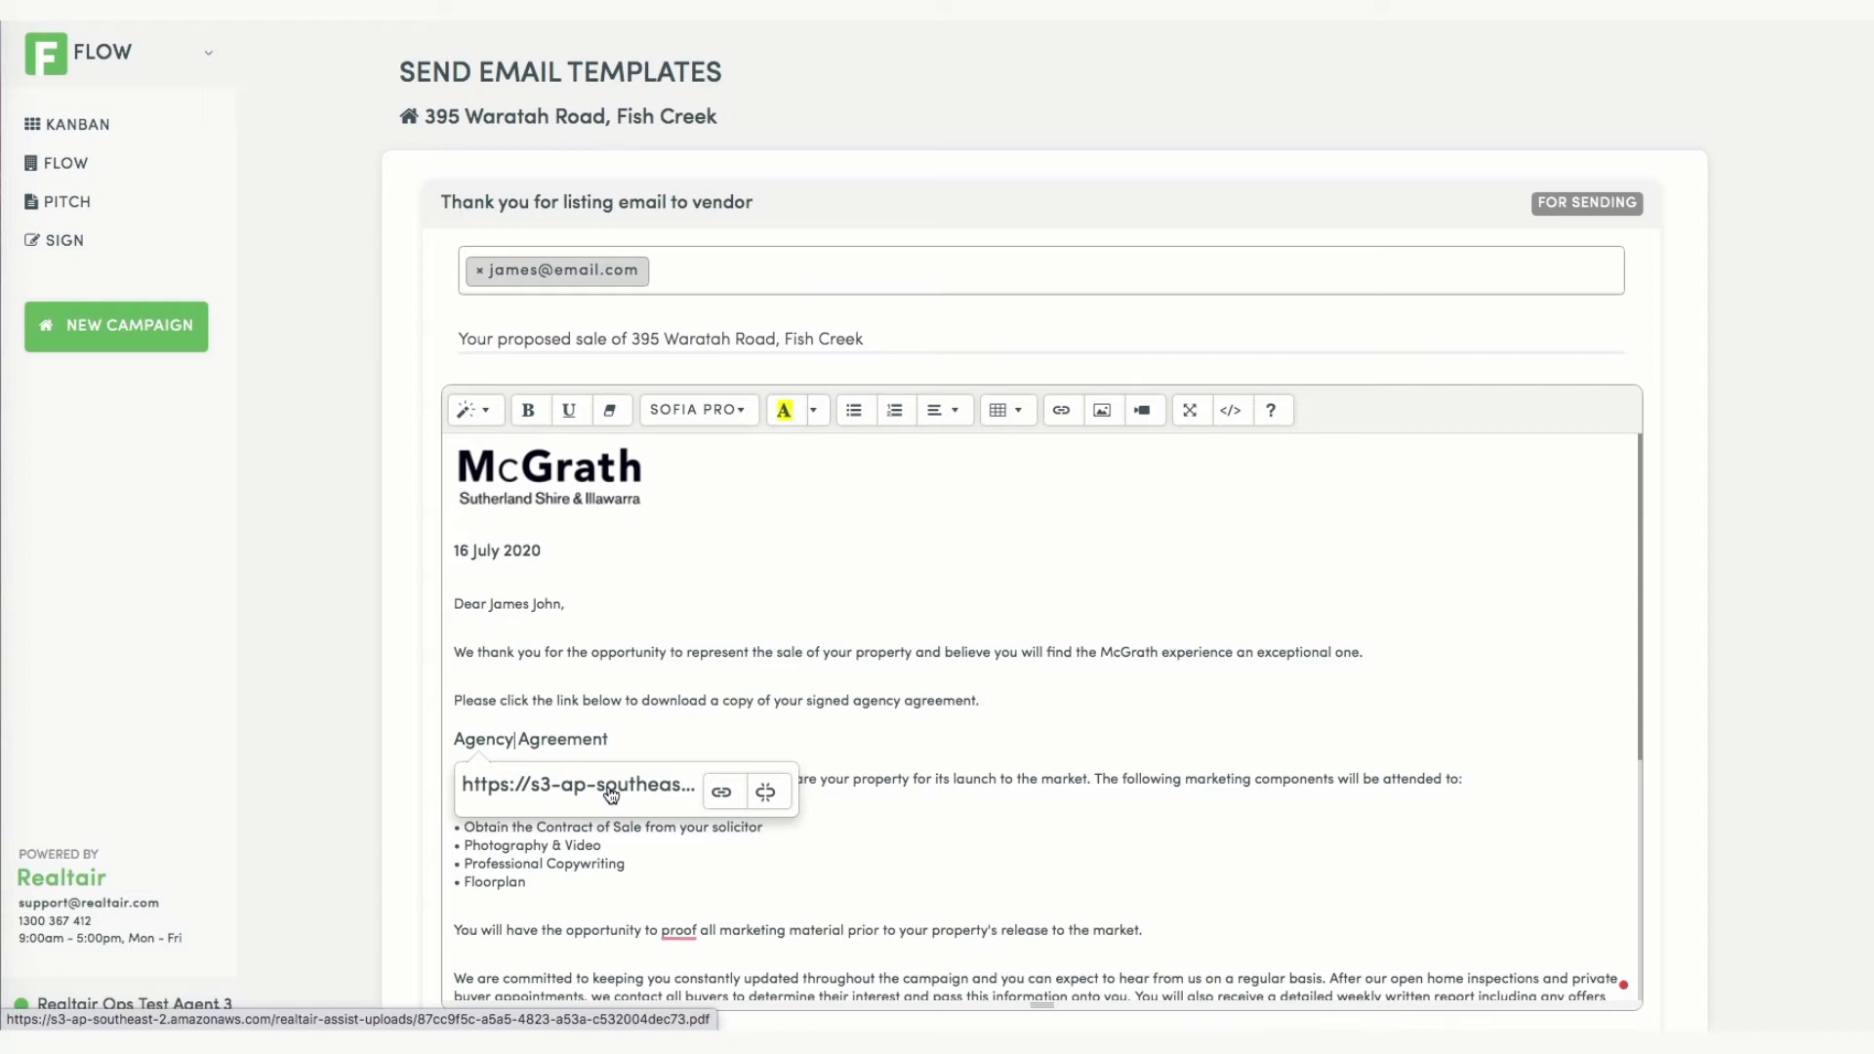
click(802, 665)
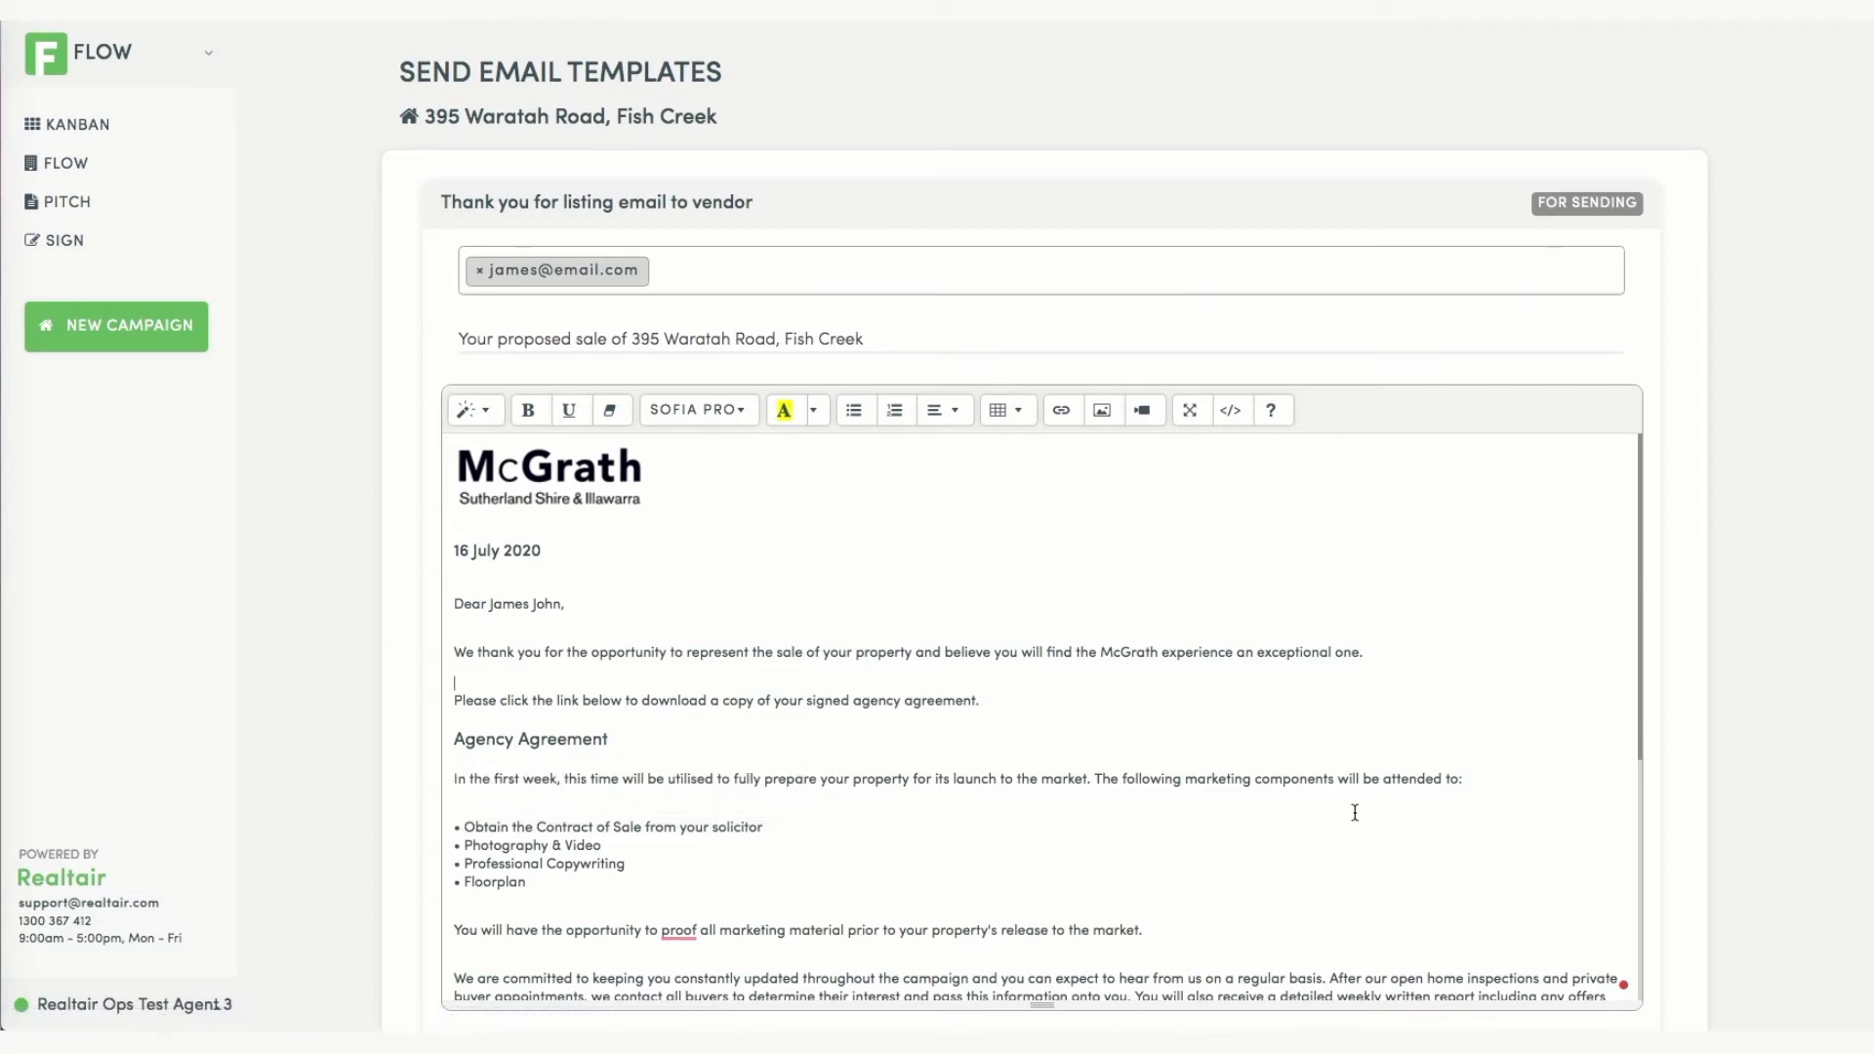
Send the Thank you for listing email to the vendor.
scroll(1354, 812, down, 3)
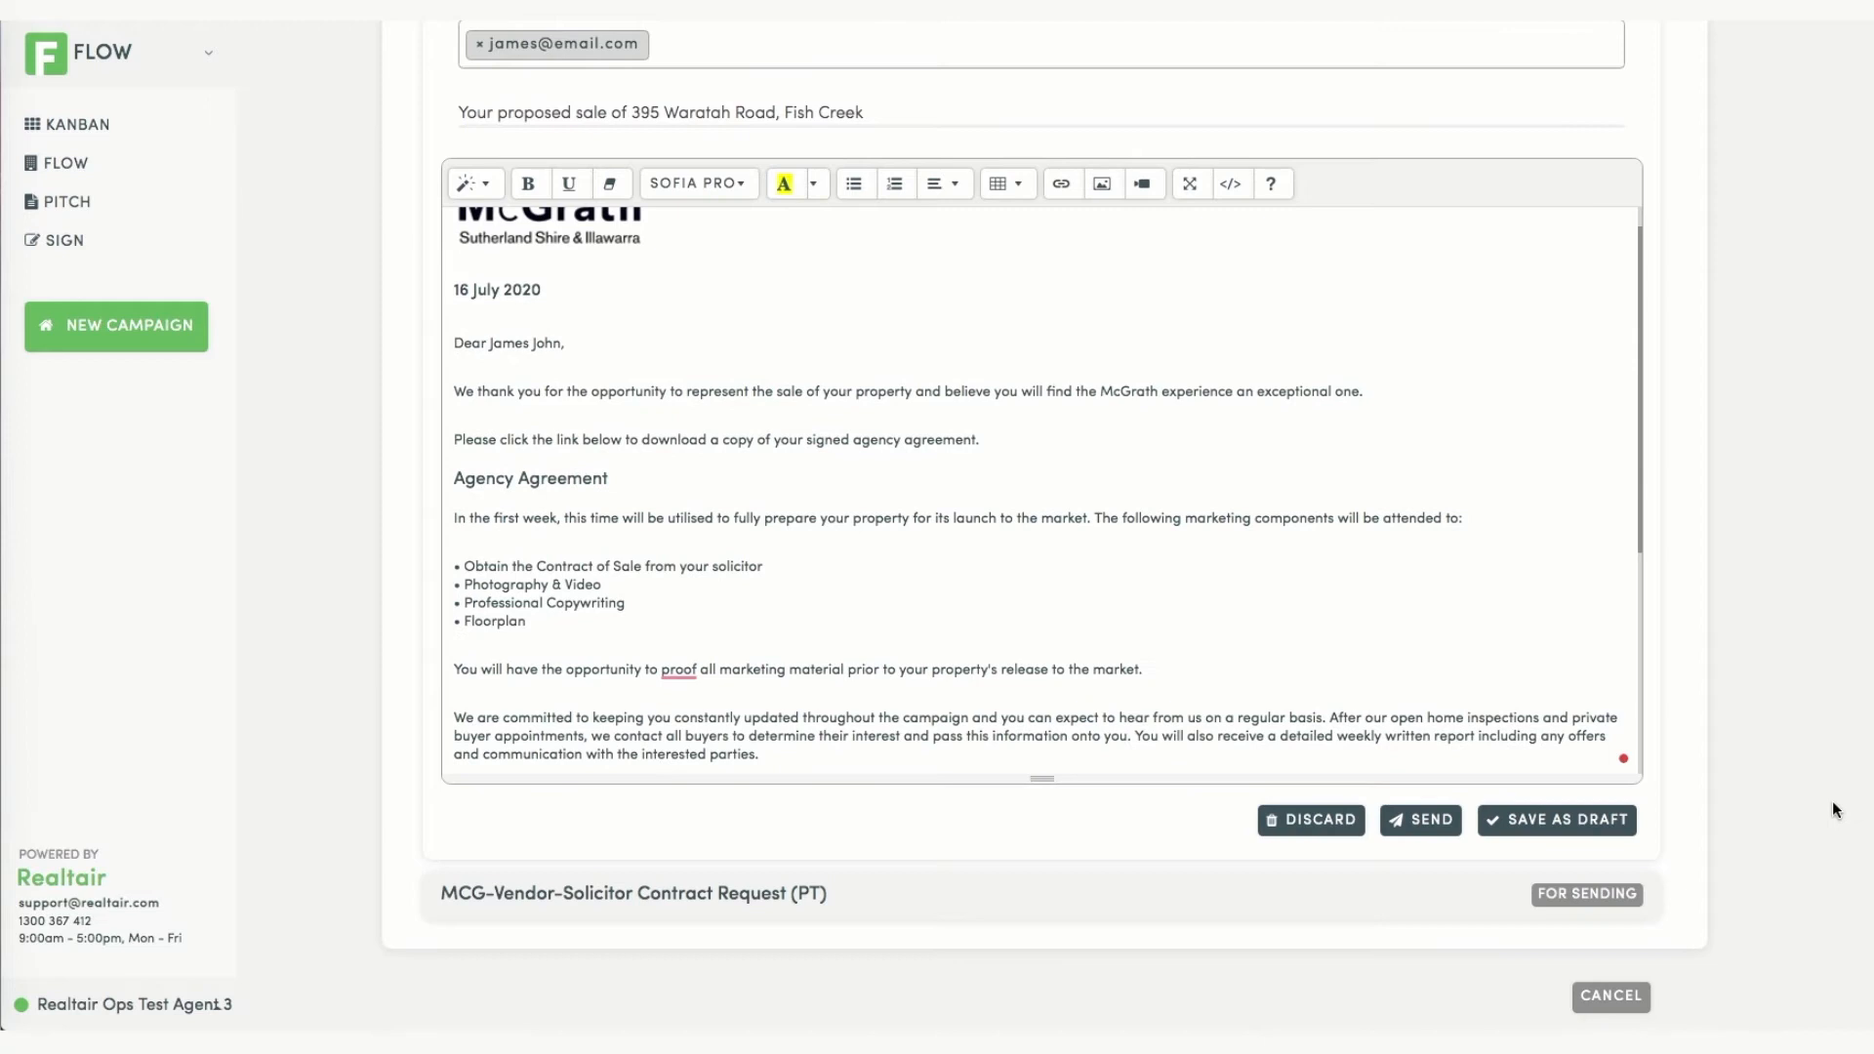
click(1411, 826)
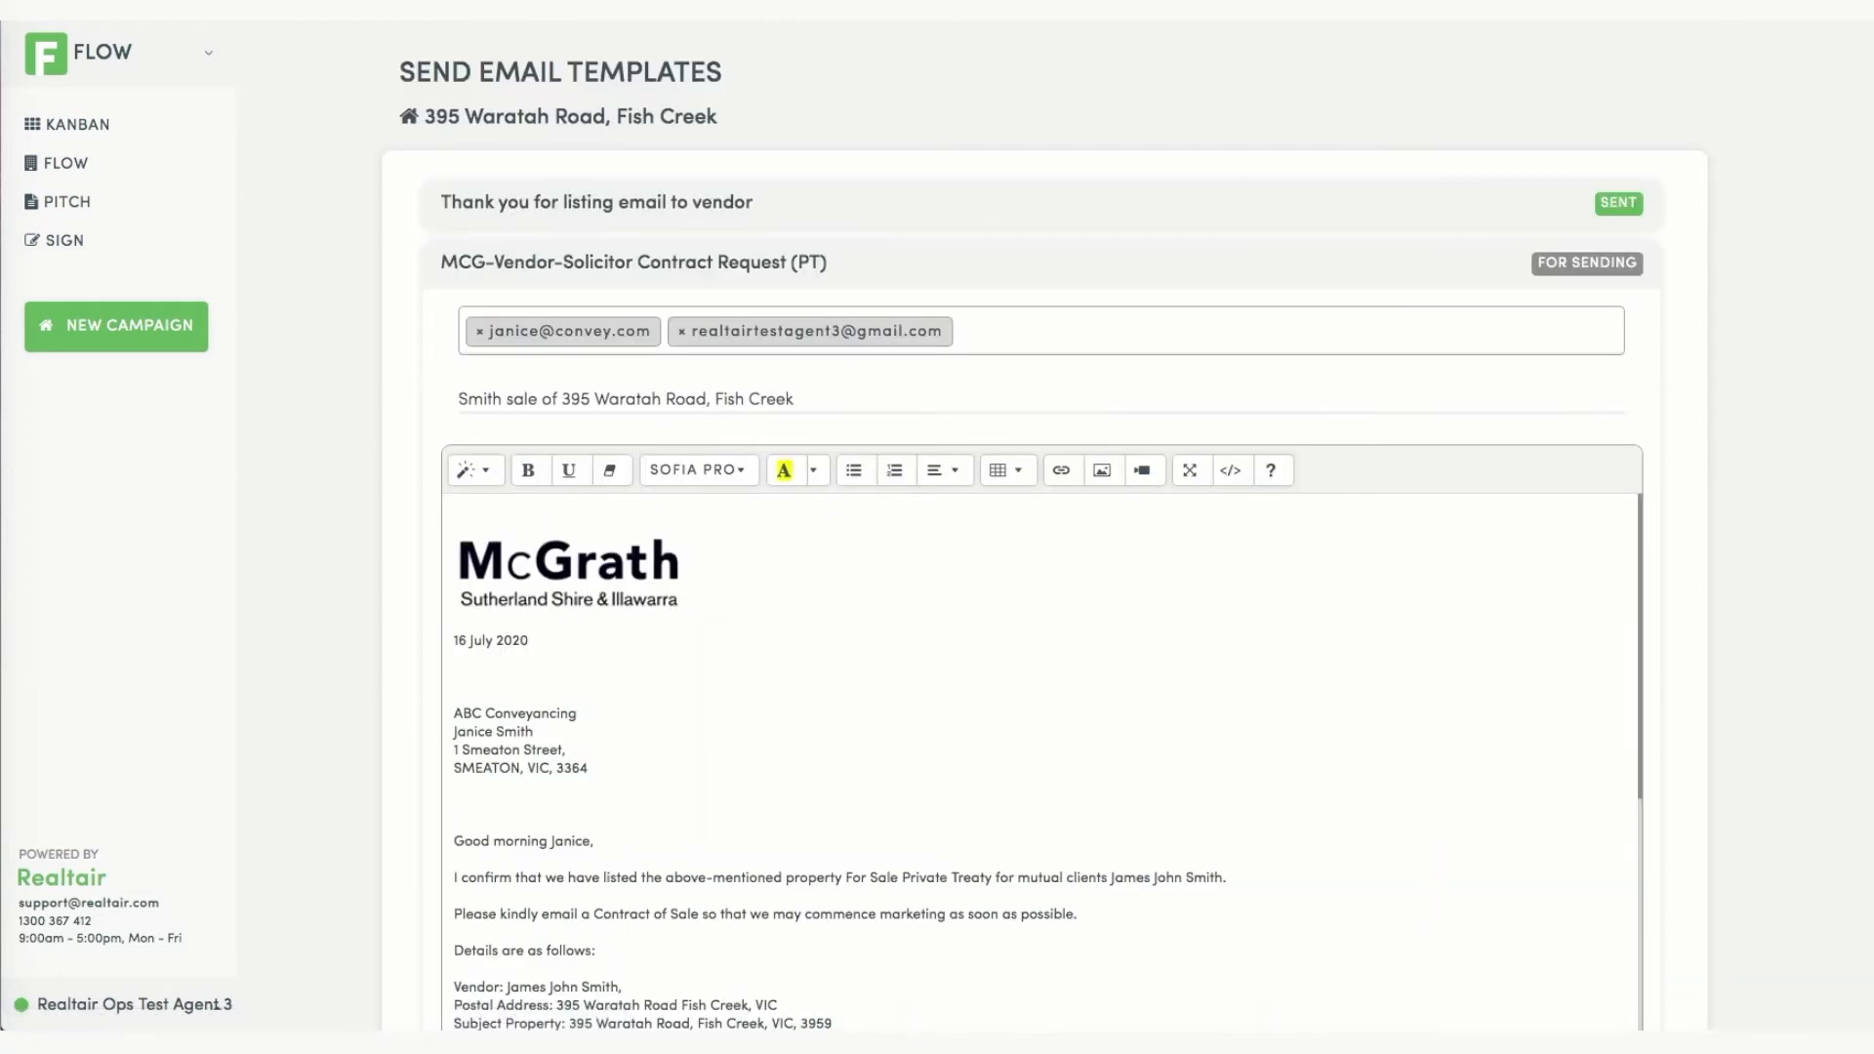
scroll(1422, 749, down, 2)
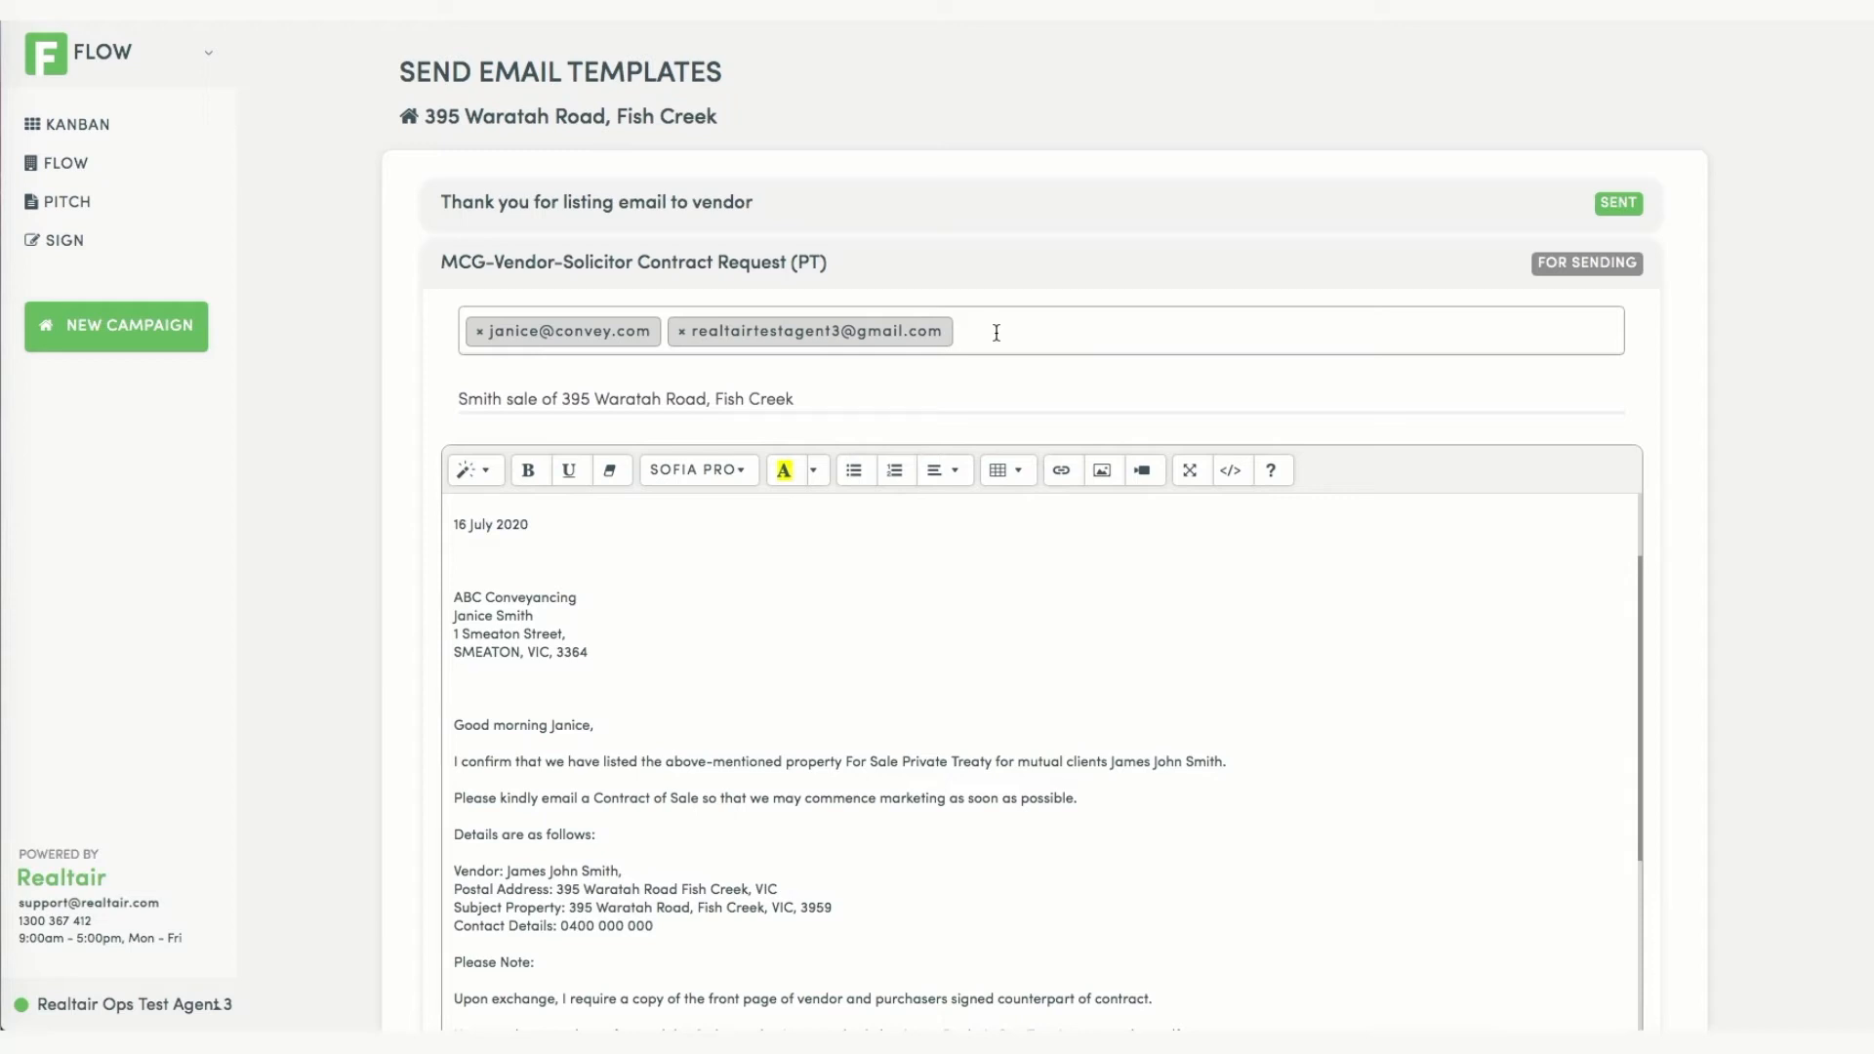
scroll(996, 333, down, 3)
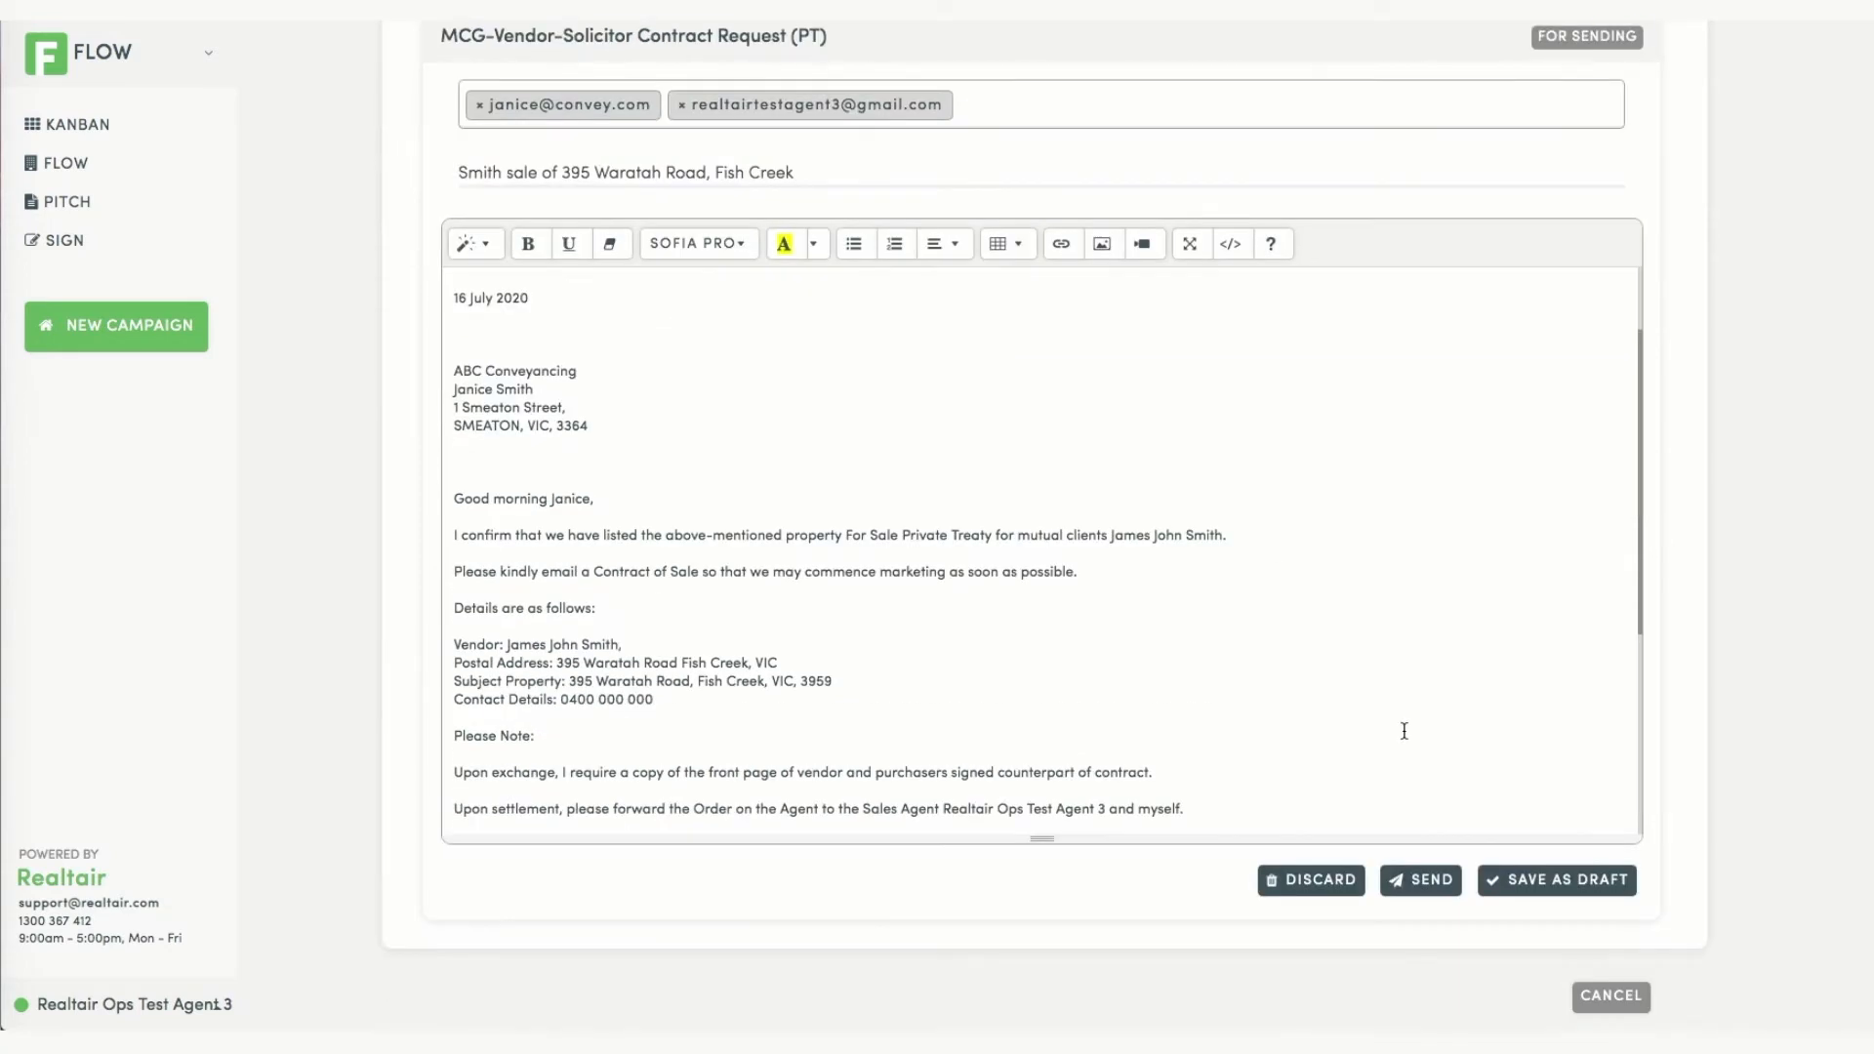